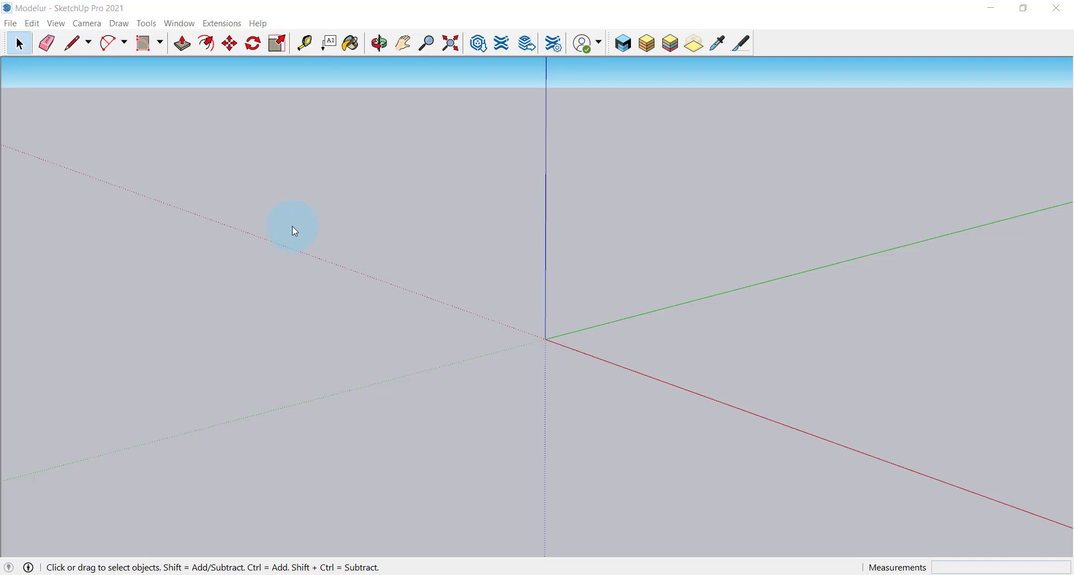
{"action": "left_click", "coordinate": [10, 23]}
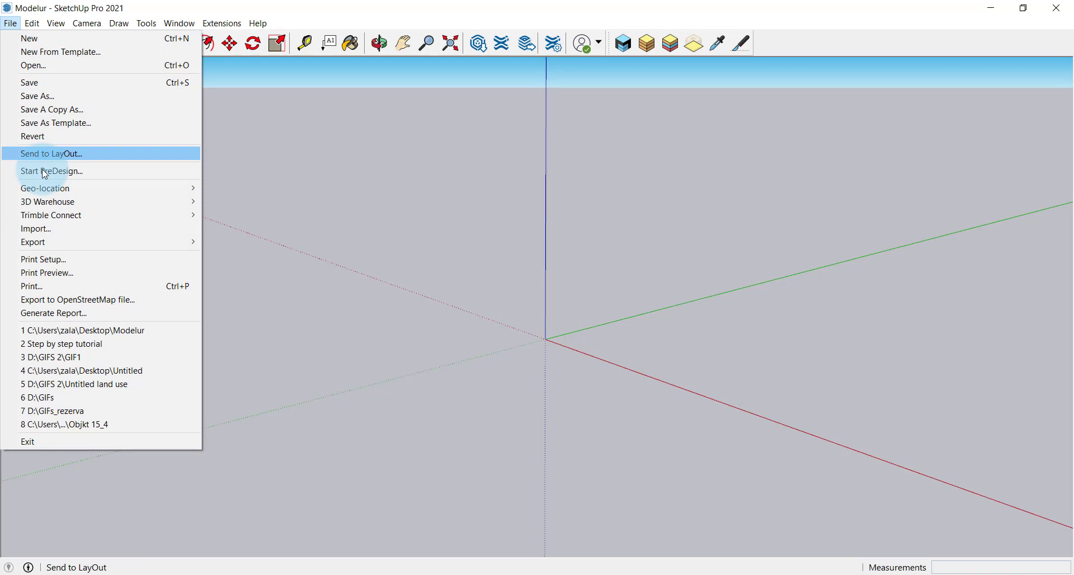
{"action": "left_click", "coordinate": [66, 226]}
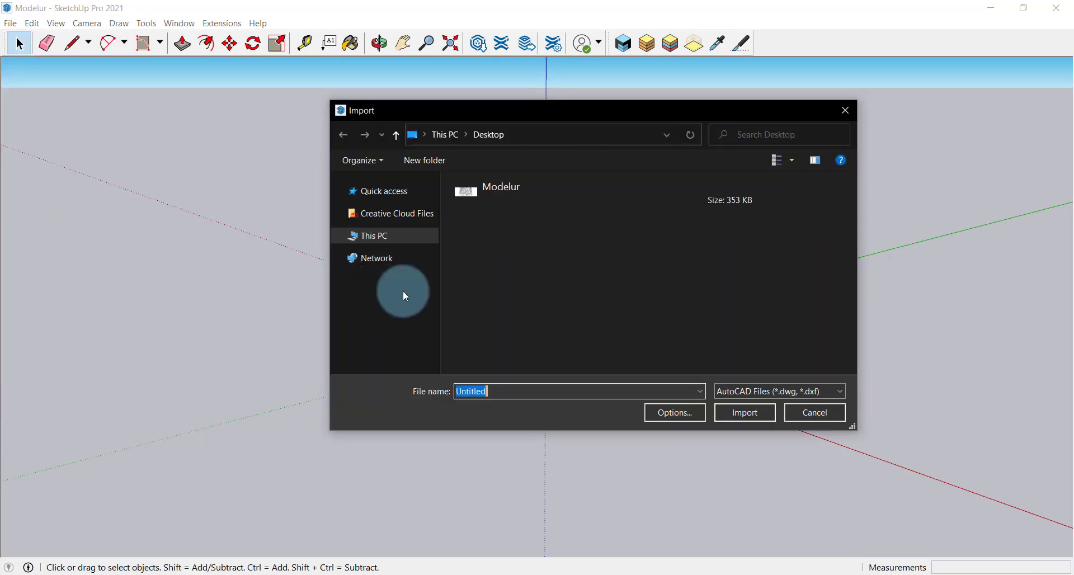
{"action": "left_click", "coordinate": [734, 388]}
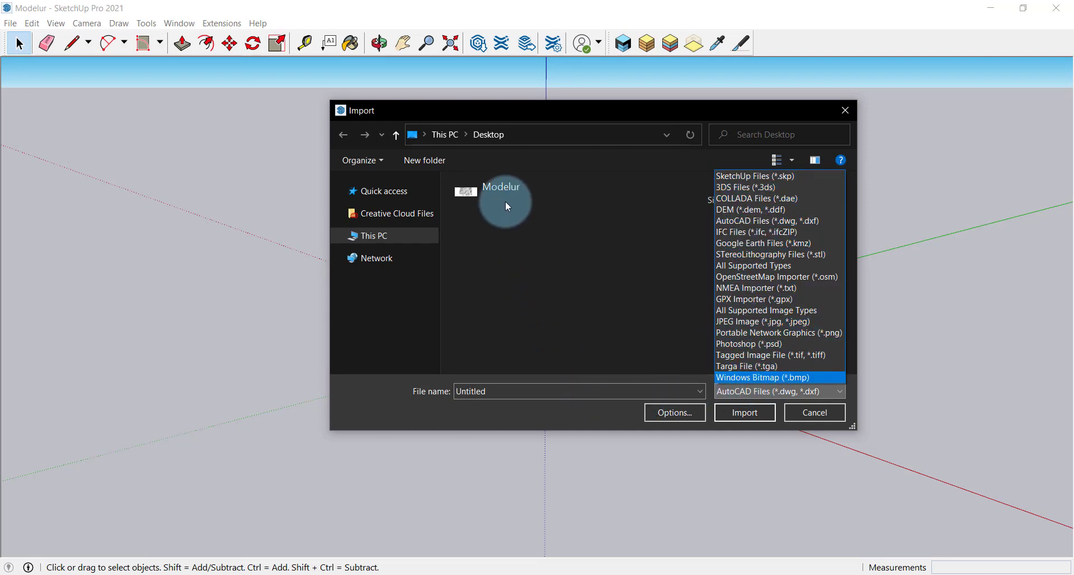
{"action": "left_click", "coordinate": [499, 186]}
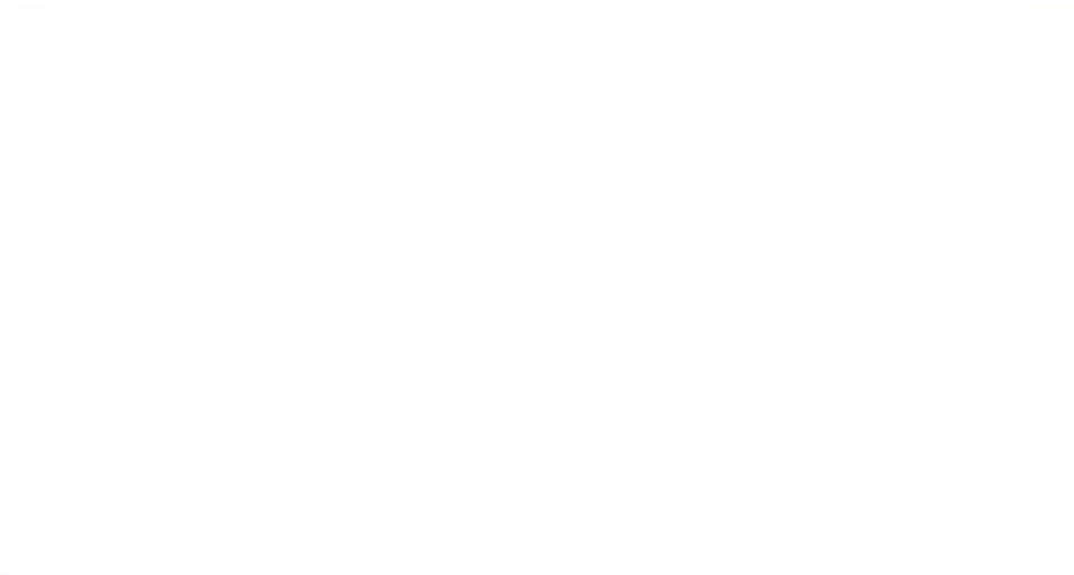
Step: Switch to AutoCAD LT and examine the building and road outlines in the Modelur.dwg drawing
{"action": "scroll", "coordinate": [626, 302], "scroll_direction": "down", "scroll_amount": 6}
{"action": "scroll", "coordinate": [622, 273], "scroll_direction": "up", "scroll_amount": 4}
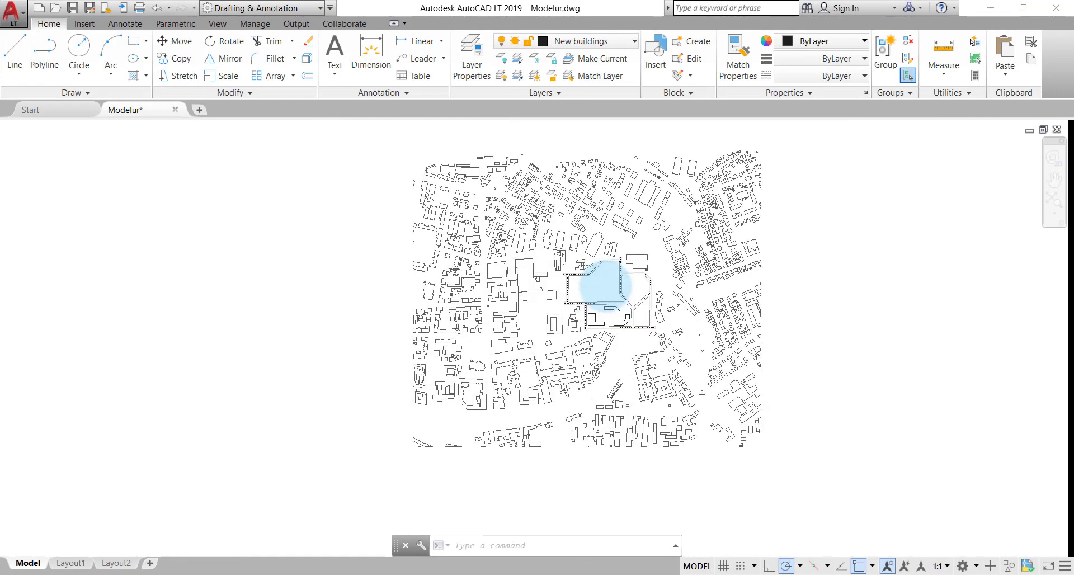
{"action": "mouse_move", "coordinate": [827, 306]}
{"action": "middle_mouse_down"}
{"action": "mouse_move", "coordinate": [767, 203]}
{"action": "mouse_move", "coordinate": [896, 247]}
{"action": "mouse_move", "coordinate": [946, 308]}
{"action": "mouse_move", "coordinate": [875, 348]}
{"action": "mouse_move", "coordinate": [832, 347]}
{"action": "middle_mouse_up"}
{"action": "scroll", "coordinate": [831, 347], "scroll_direction": "up", "scroll_amount": 3}
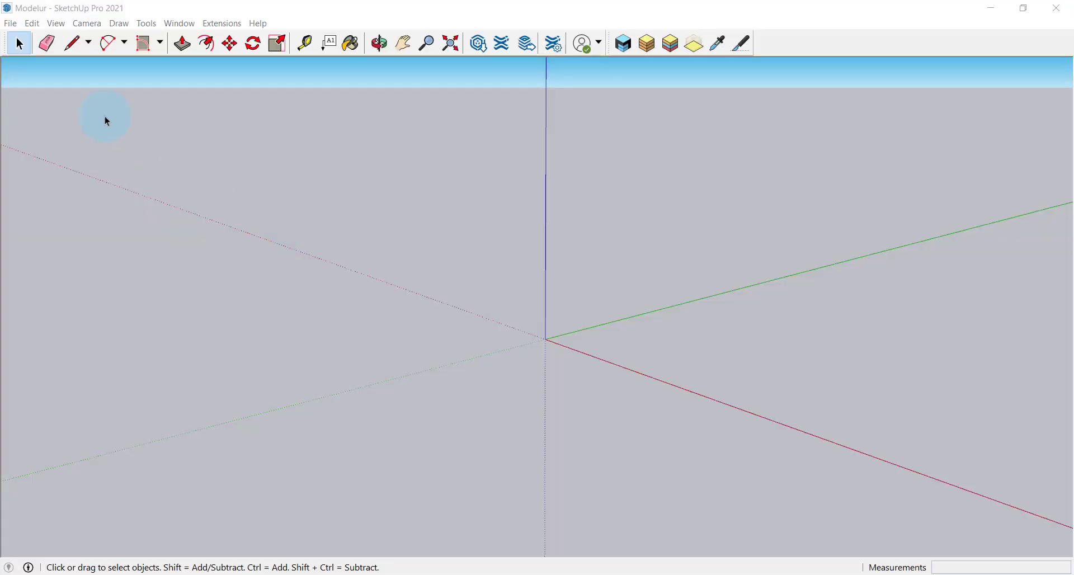
Step: Switch to SketchUp and import the Modelur AutoCAD file from the Desktop, keeping Meters as the import units
{"action": "left_click", "coordinate": [10, 23]}
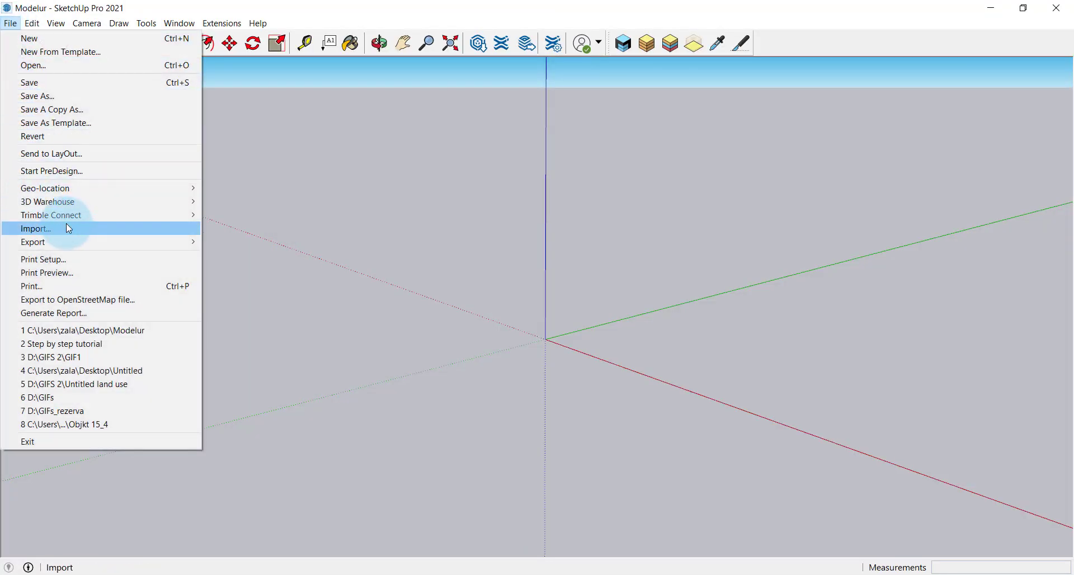
{"action": "left_click", "coordinate": [66, 227]}
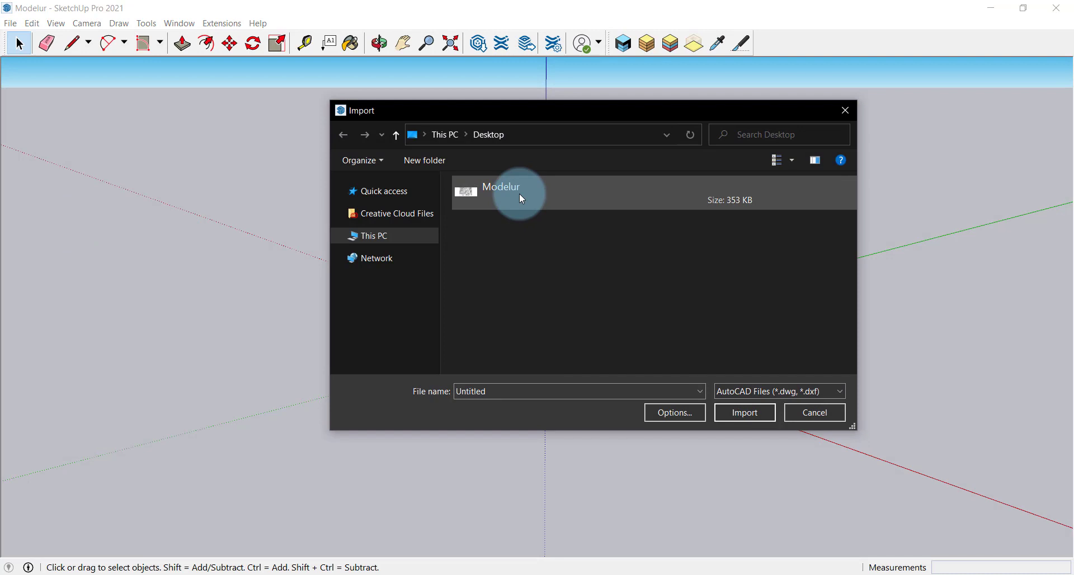
{"action": "left_click", "coordinate": [519, 192]}
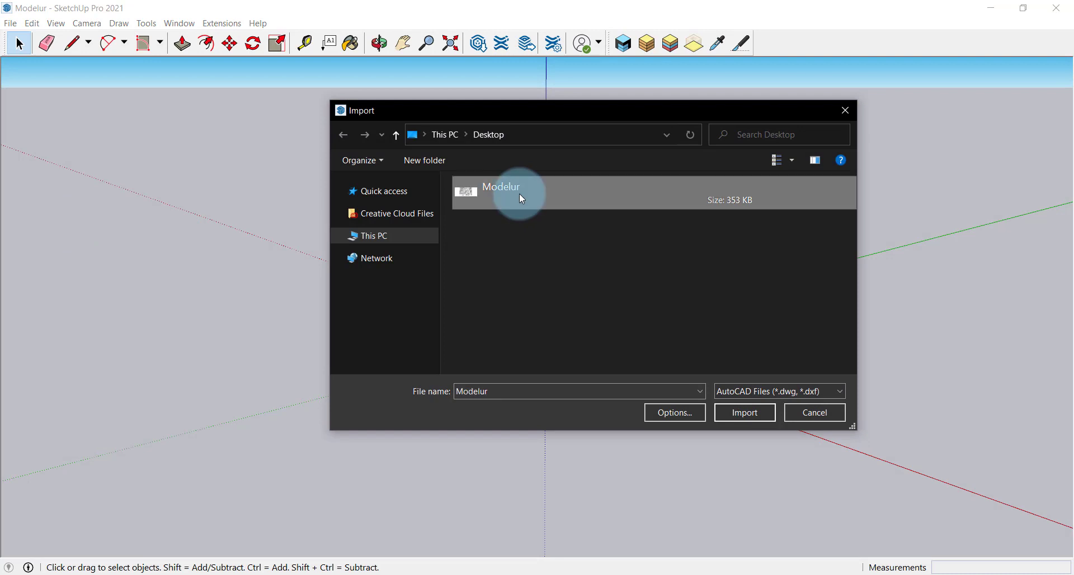
{"action": "left_click", "coordinate": [669, 414]}
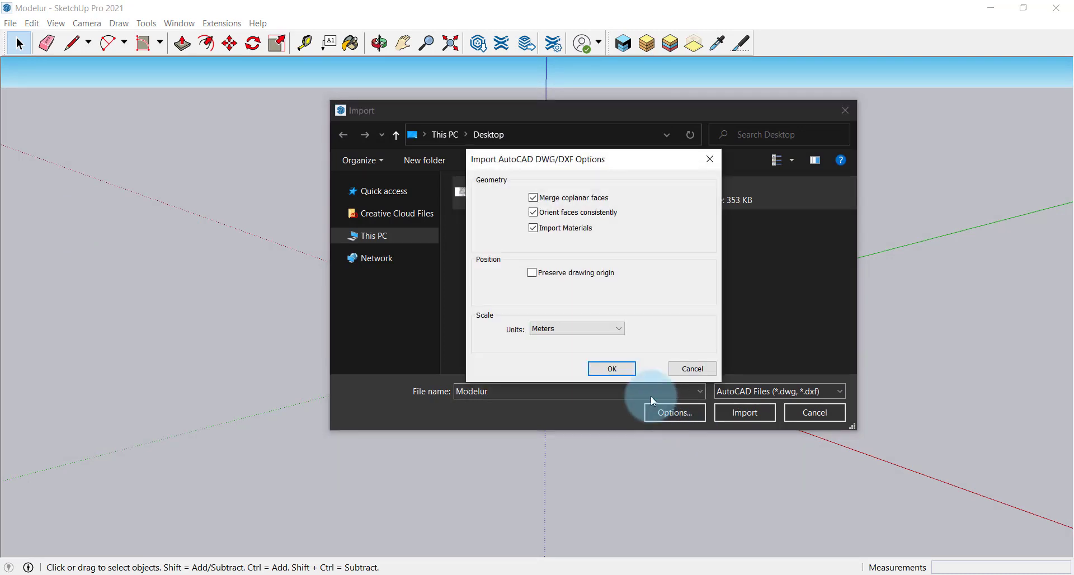
{"action": "left_click", "coordinate": [612, 369]}
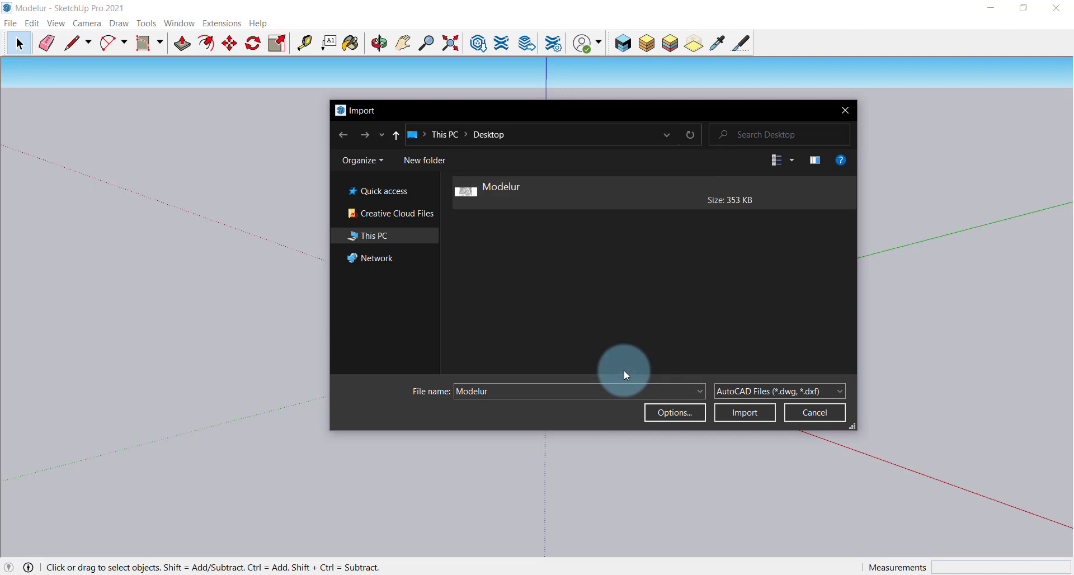
{"action": "left_click", "coordinate": [733, 415]}
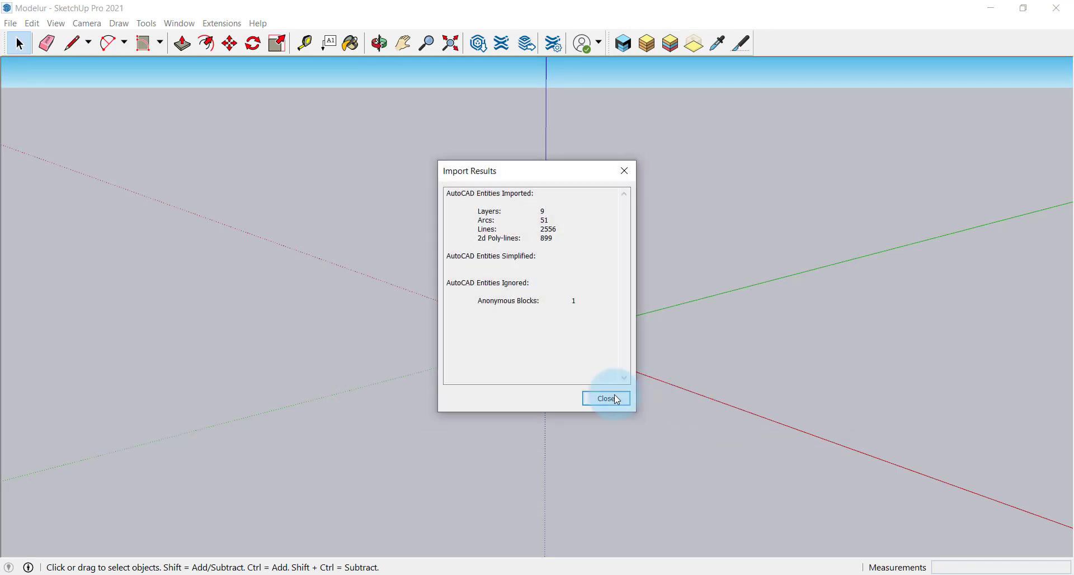
{"action": "left_click", "coordinate": [614, 396]}
Step: Explode the imported site plan component into separate geometry
{"action": "scroll", "coordinate": [614, 399], "scroll_direction": "down", "scroll_amount": 5}
{"action": "middle_click_drag", "start_coordinate": [611, 400], "coordinate": [157, 432]}
{"action": "left_click", "coordinate": [455, 381]}
{"action": "right_click", "coordinate": [455, 380]}
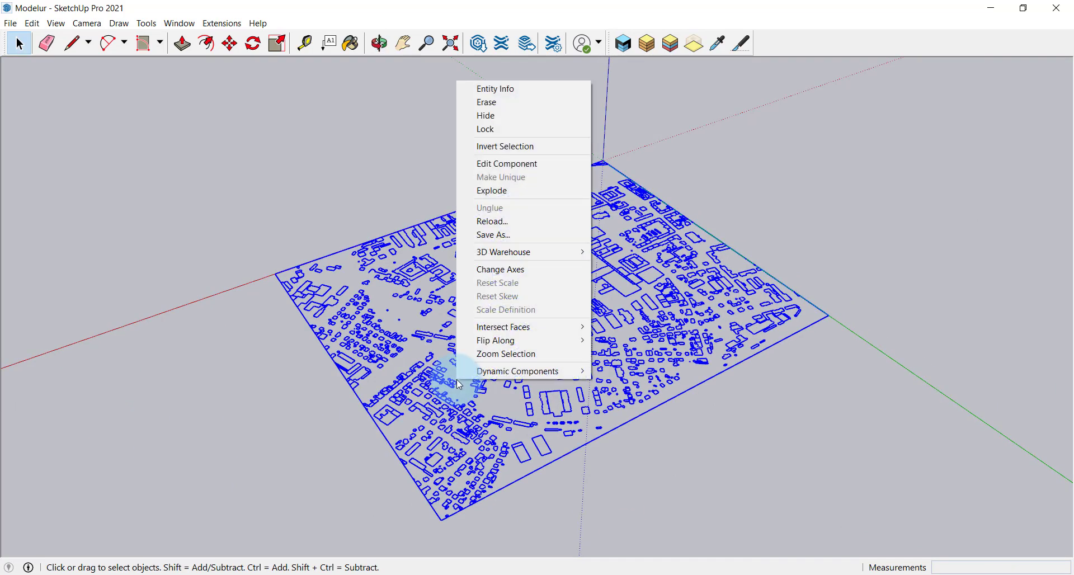
{"action": "left_click", "coordinate": [512, 200]}
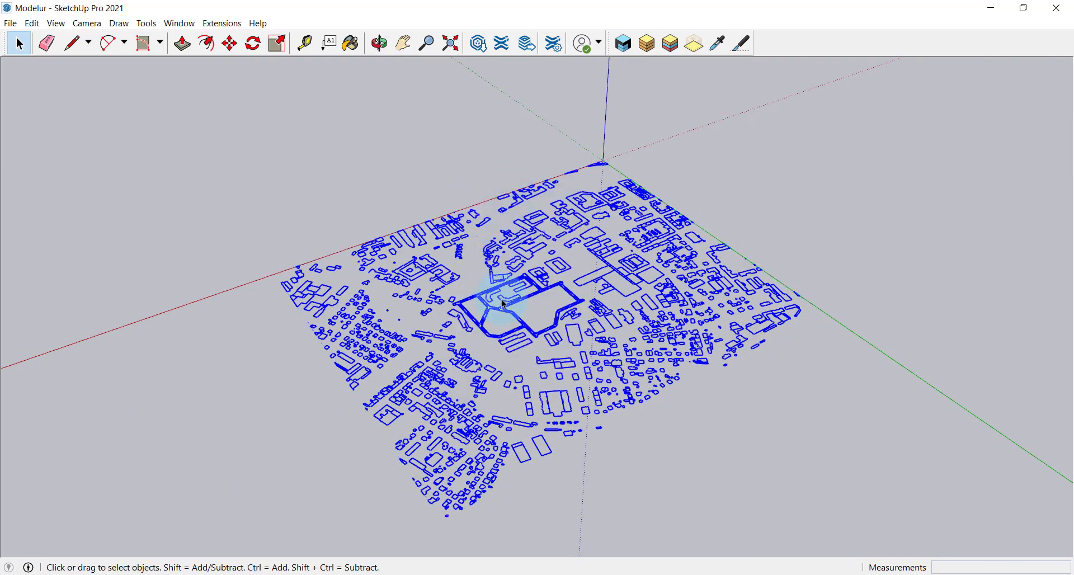
Step: Inspect the exploded site plan by selecting individual edges of the building outlines near the central road network
{"action": "scroll", "coordinate": [476, 349], "scroll_direction": "up", "scroll_amount": 5}
{"action": "left_click", "coordinate": [576, 375]}
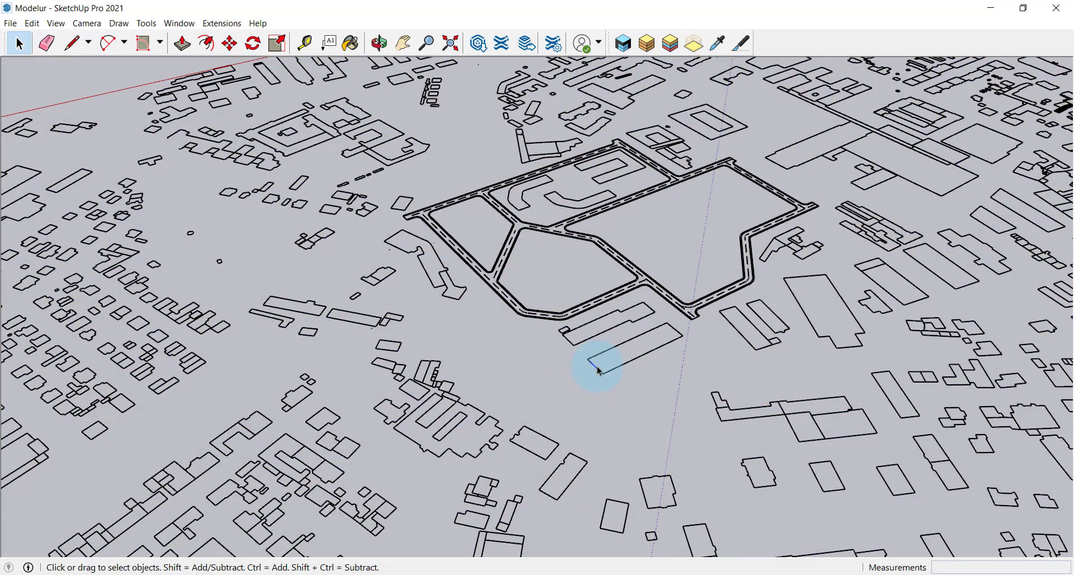
{"action": "left_click", "coordinate": [619, 347]}
{"action": "left_click", "coordinate": [609, 314]}
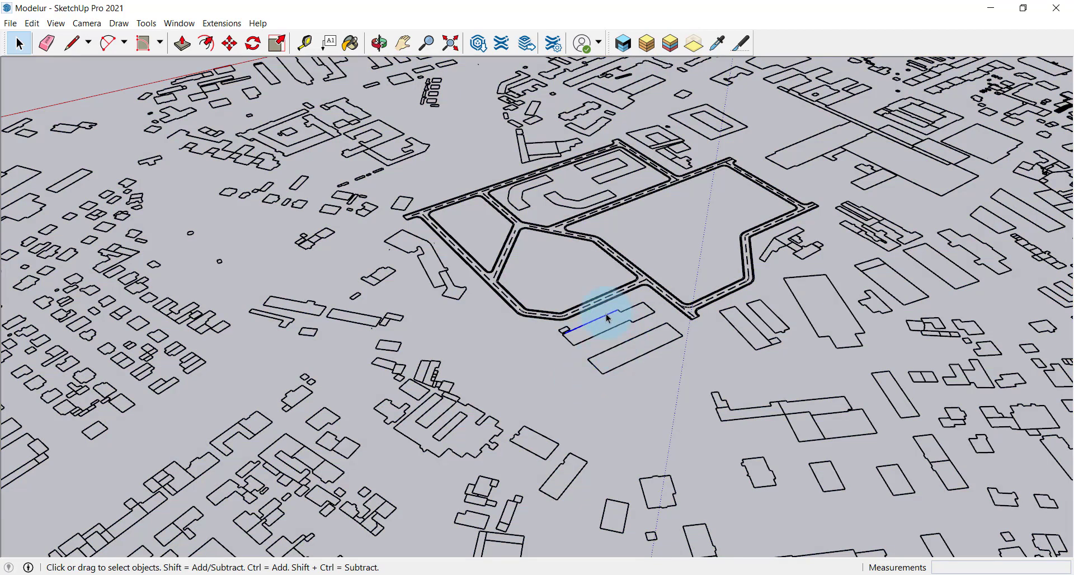
{"action": "left_click", "coordinate": [637, 317]}
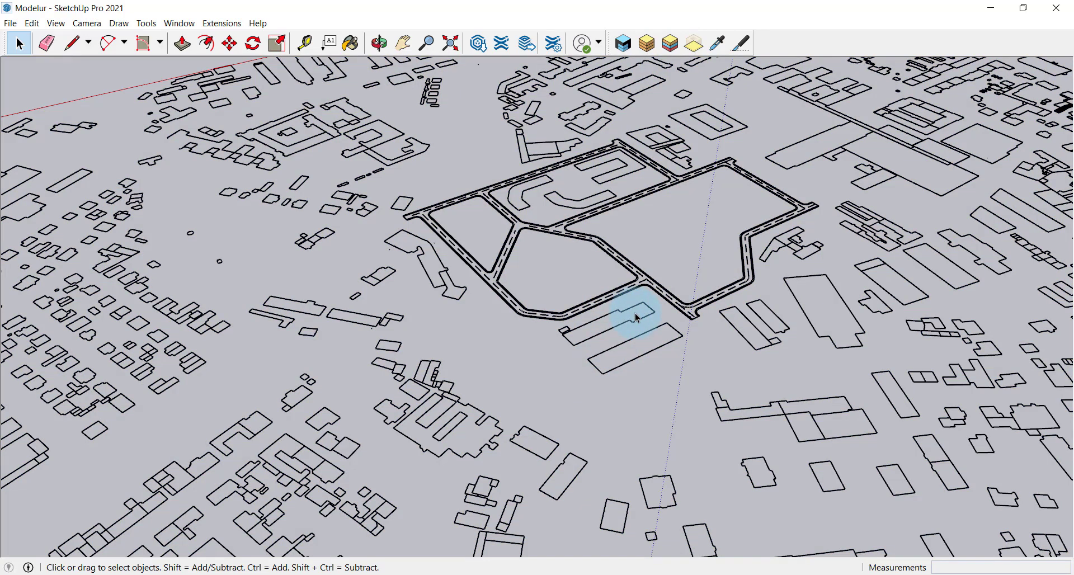
{"action": "scroll", "coordinate": [637, 318], "scroll_direction": "down", "scroll_amount": 5}
{"action": "scroll", "coordinate": [837, 259], "scroll_direction": "up", "scroll_amount": 4}
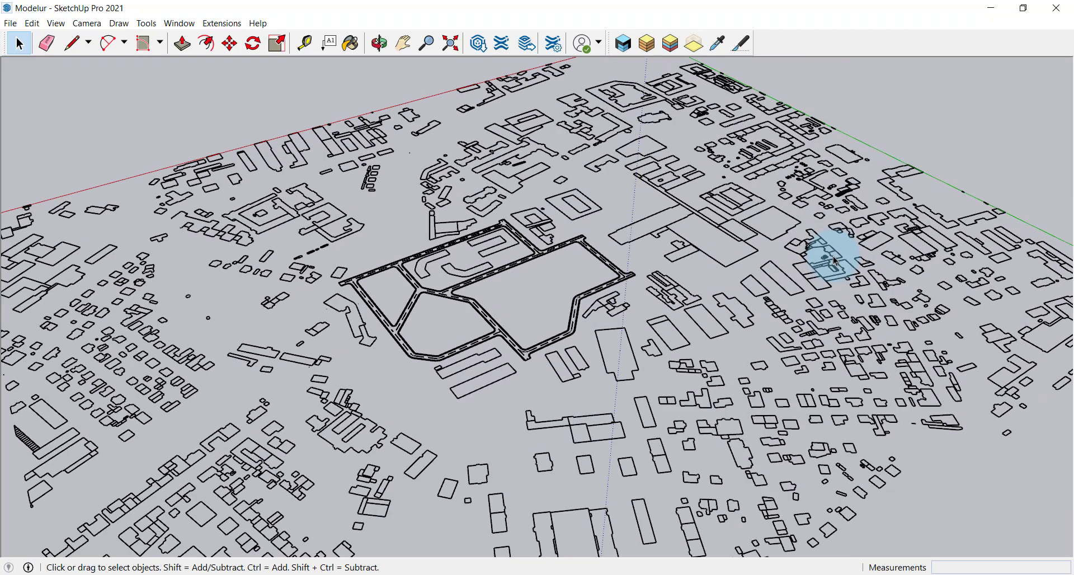
{"action": "scroll", "coordinate": [835, 260], "scroll_direction": "up", "scroll_amount": 2}
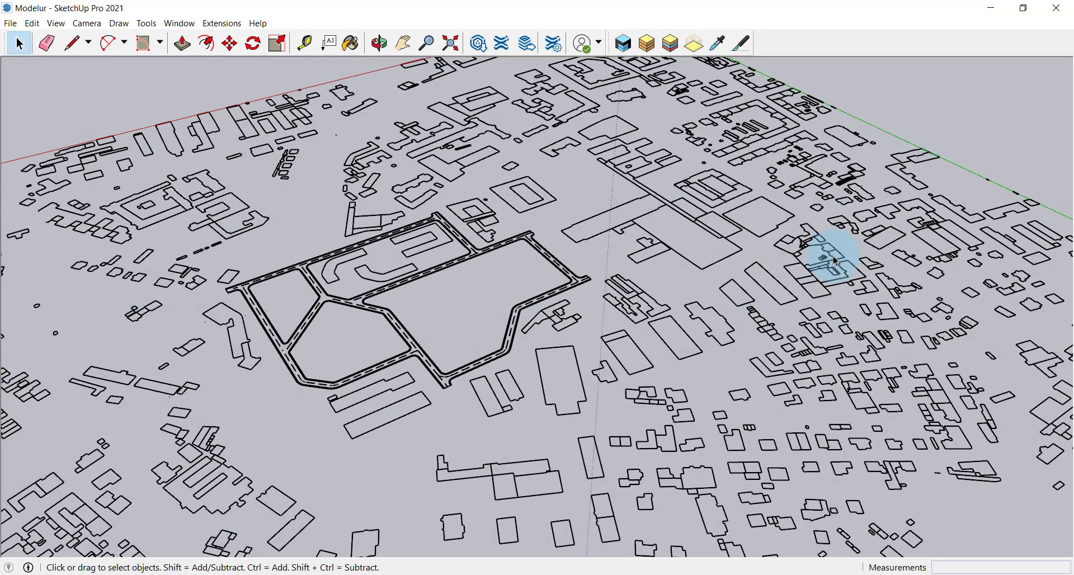
Step: Show the Default Tray and hide the Roads, Pavement, New buildings and Existing Buildings tags
{"action": "left_click", "coordinate": [182, 24]}
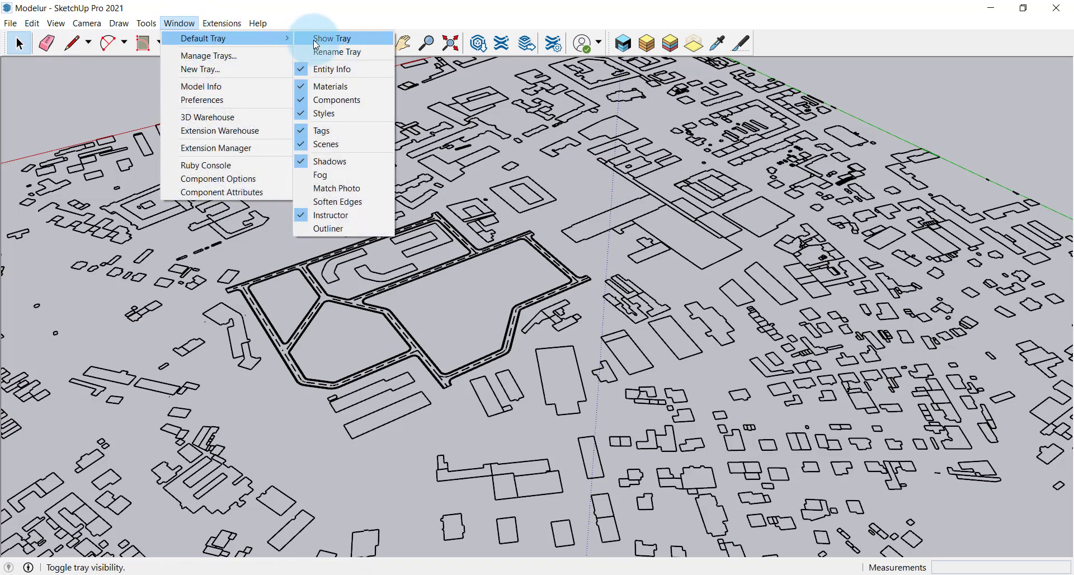
{"action": "left_click", "coordinate": [316, 39]}
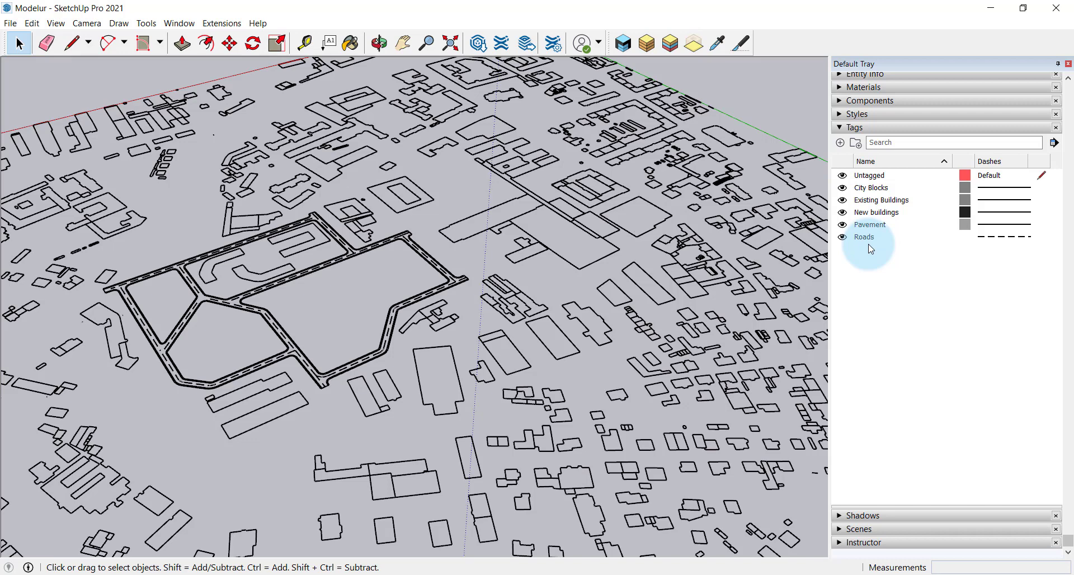
{"action": "left_click", "coordinate": [844, 237]}
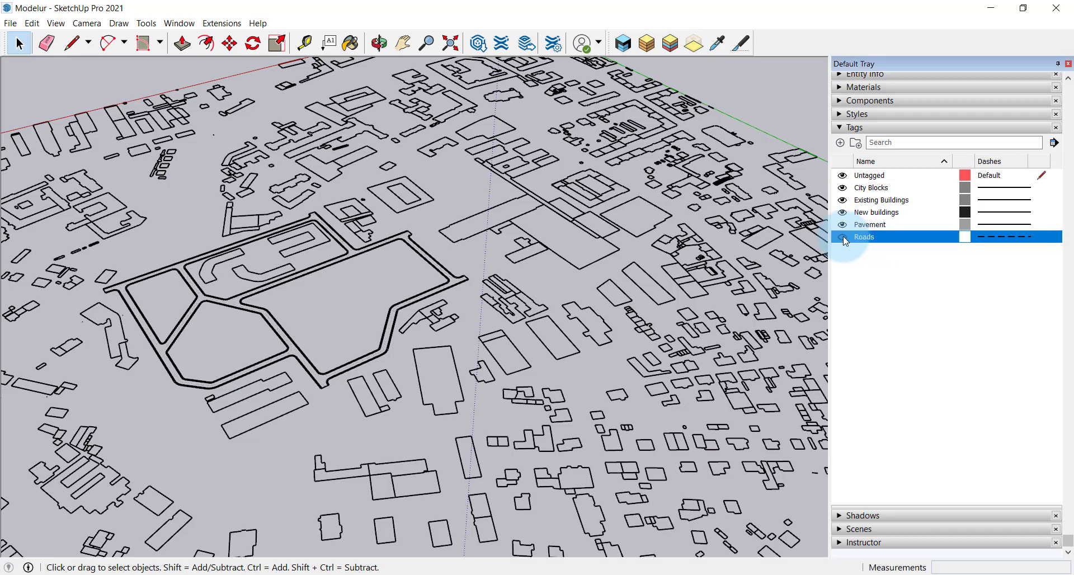
{"action": "left_click", "coordinate": [842, 237]}
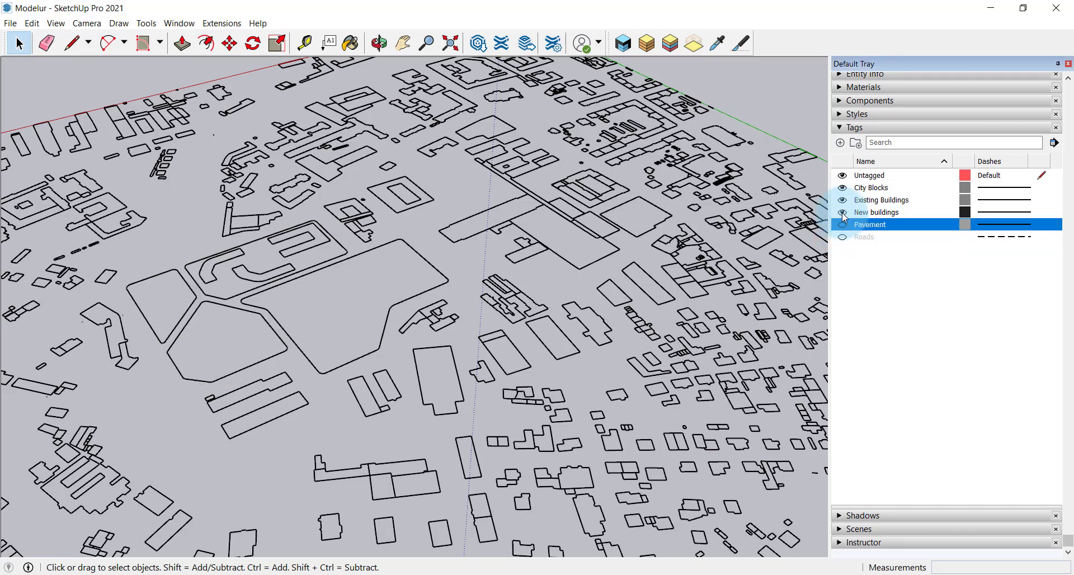
{"action": "left_click", "coordinate": [842, 214]}
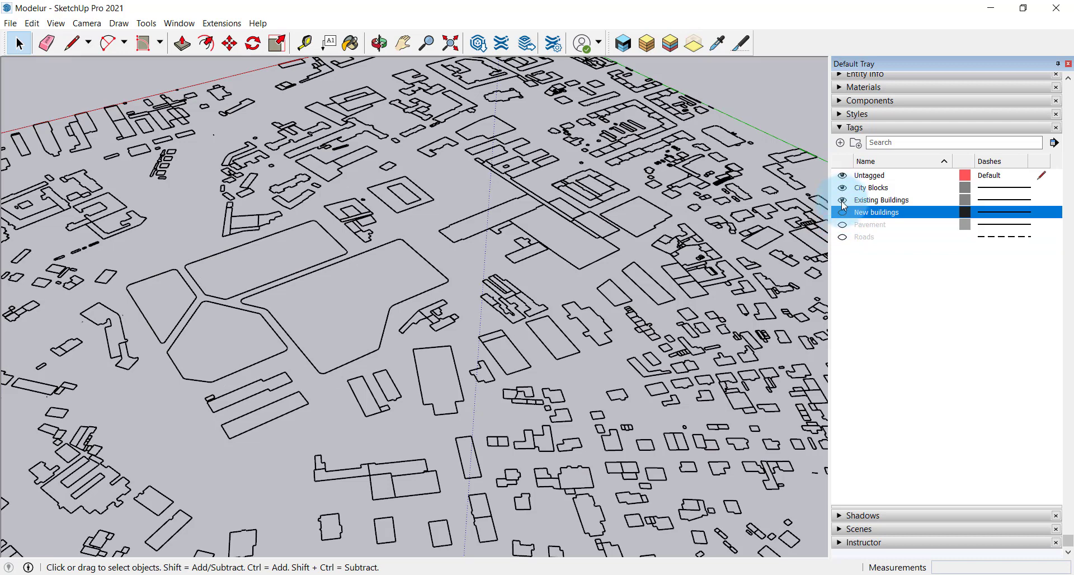
{"action": "left_click", "coordinate": [842, 201]}
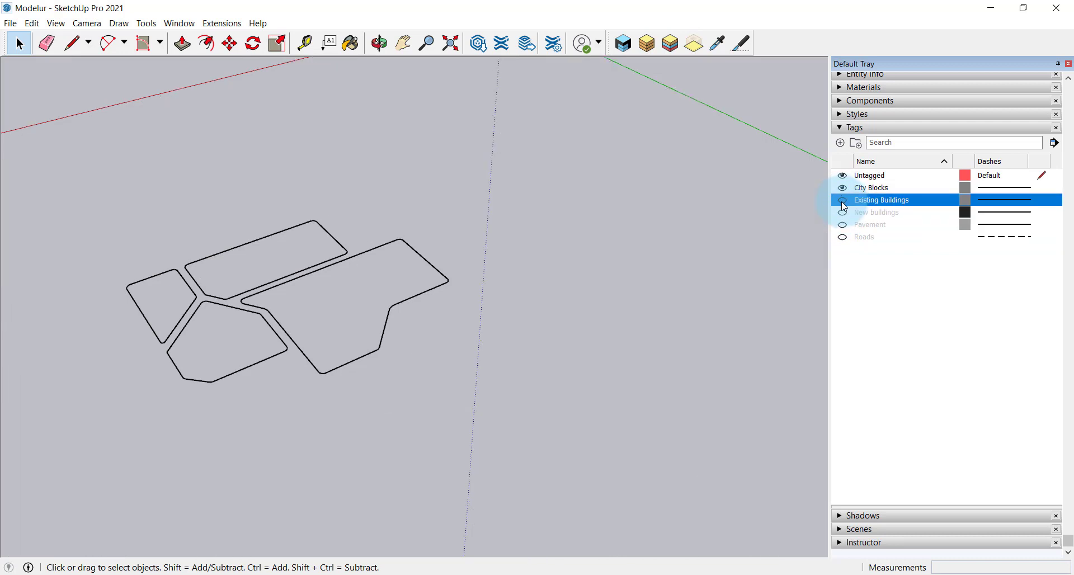
Step: Initialize the Modelur extension and open its user interface
{"action": "left_click", "coordinate": [644, 261]}
{"action": "middle_click_drag", "start_coordinate": [706, 222], "coordinate": [686, 342]}
{"action": "scroll", "coordinate": [671, 343], "scroll_direction": "down", "scroll_amount": 2}
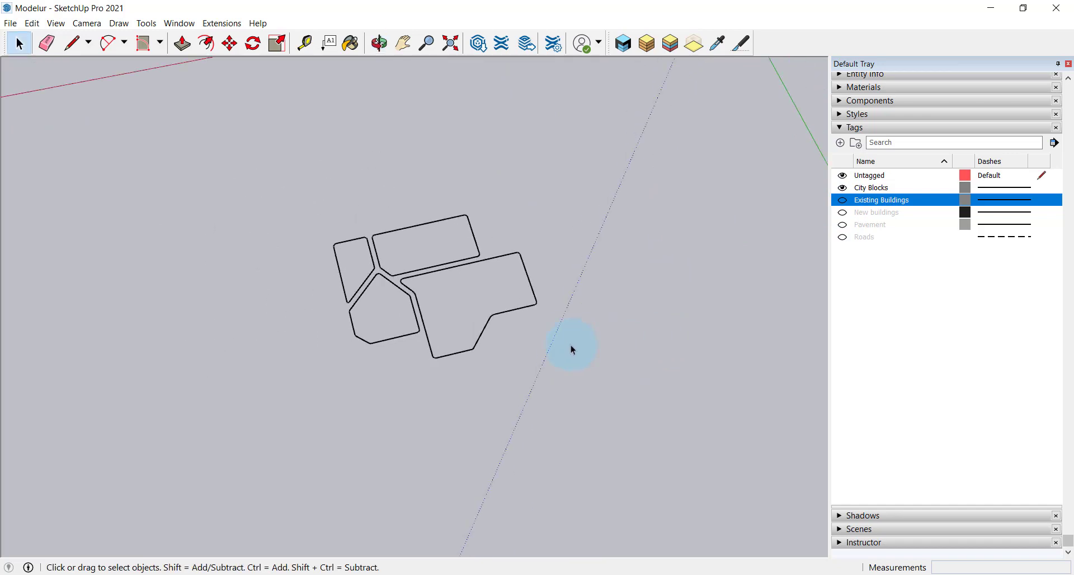
{"action": "scroll", "coordinate": [572, 346], "scroll_direction": "up", "scroll_amount": 3}
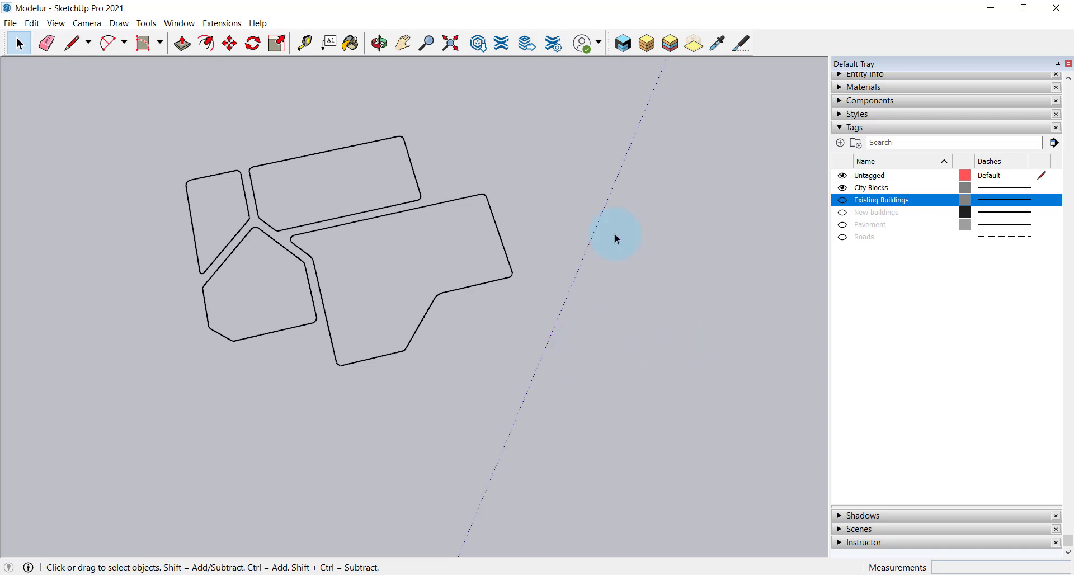
{"action": "left_click", "coordinate": [629, 45]}
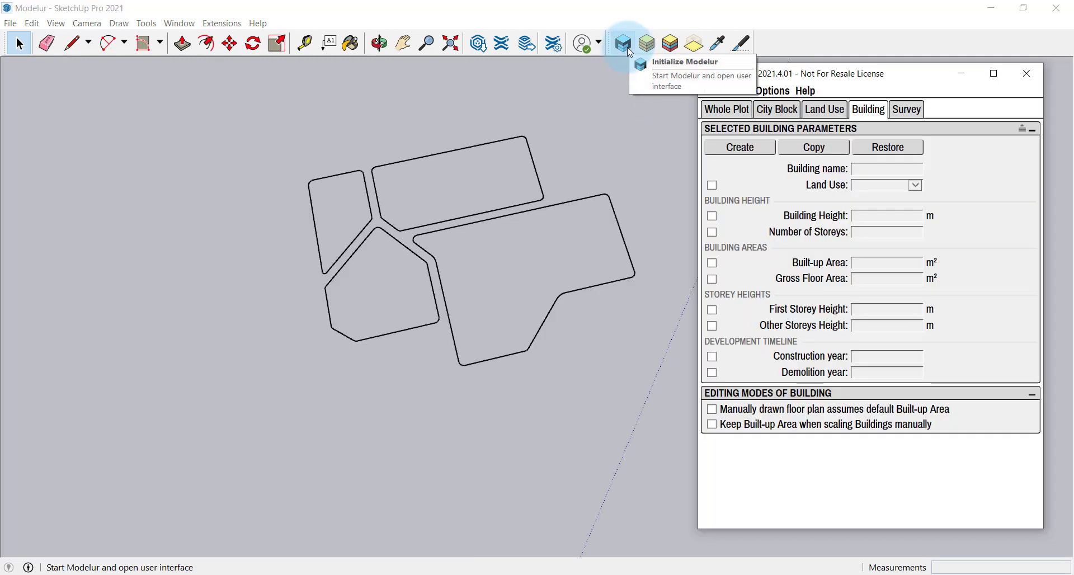
Step: Select all four closed block outlines and convert them to Modelur City Blocks
{"action": "left_click", "coordinate": [615, 276]}
{"action": "scroll", "coordinate": [612, 171], "scroll_direction": "up", "scroll_amount": 2}
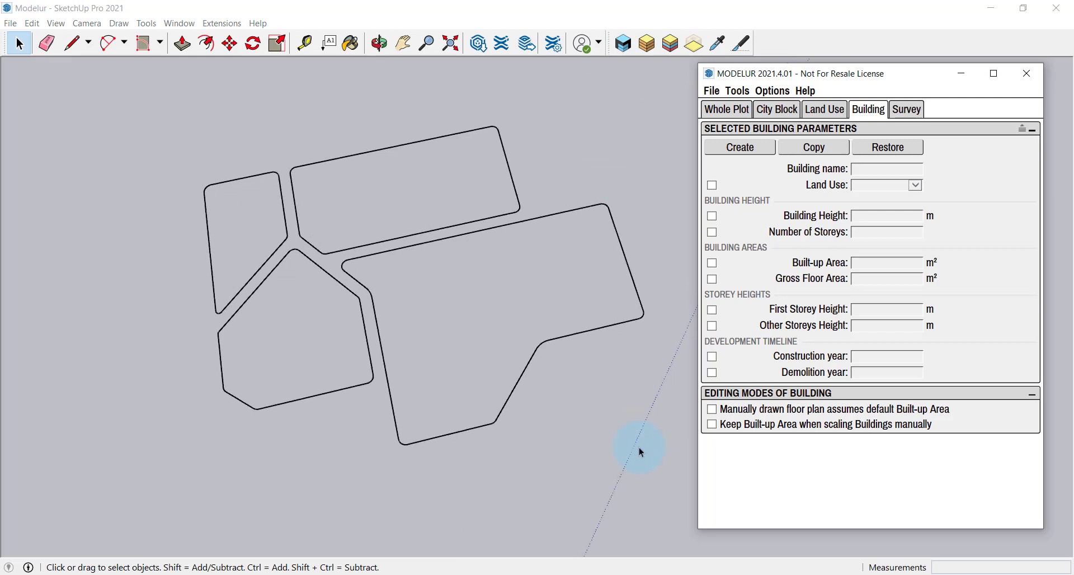
{"action": "left_click_drag", "start_coordinate": [660, 465], "coordinate": [136, 110]}
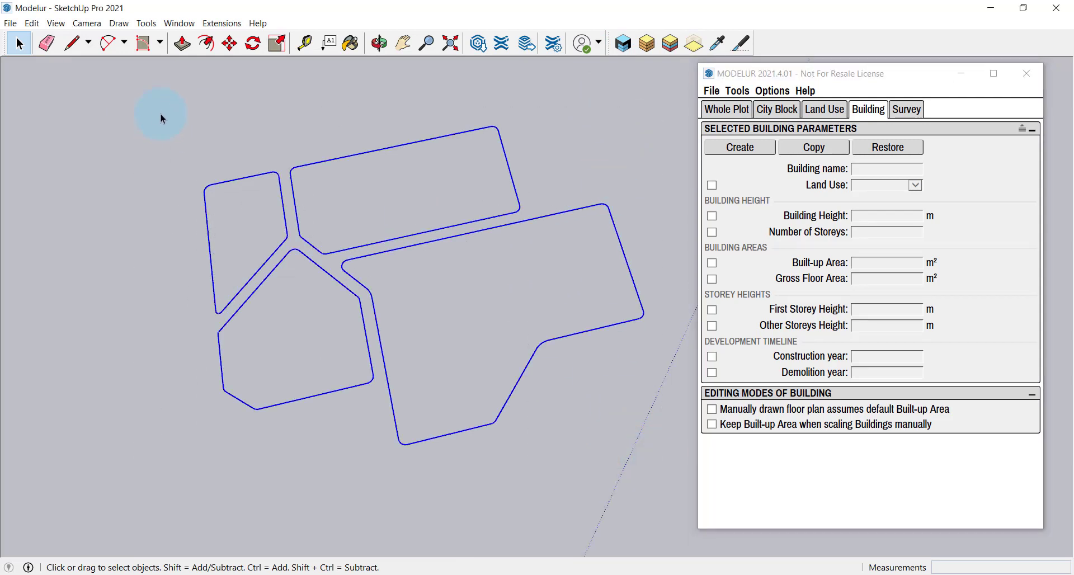
{"action": "left_click", "coordinate": [692, 47]}
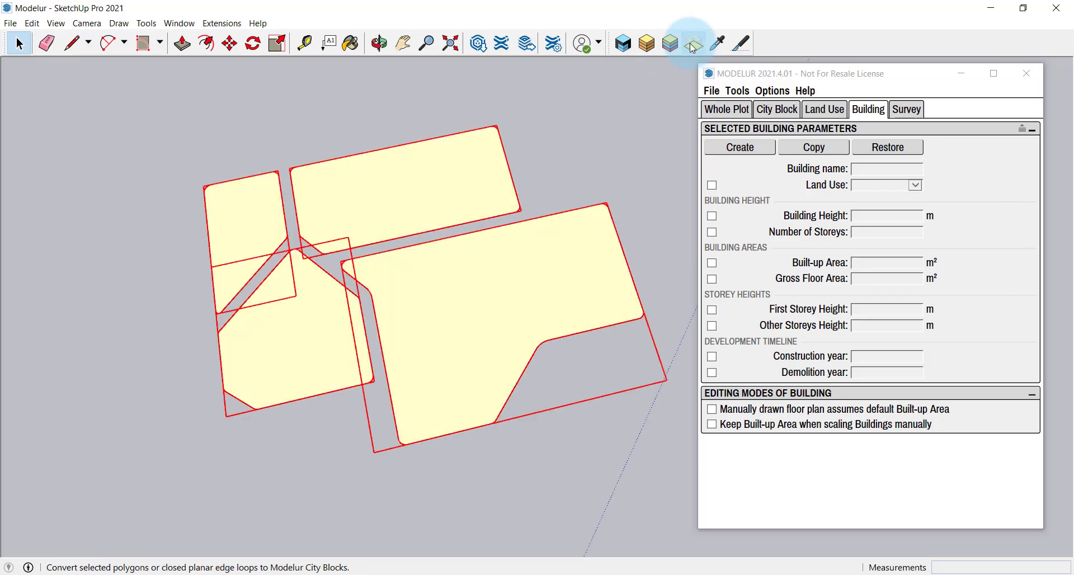
{"action": "left_click", "coordinate": [633, 166]}
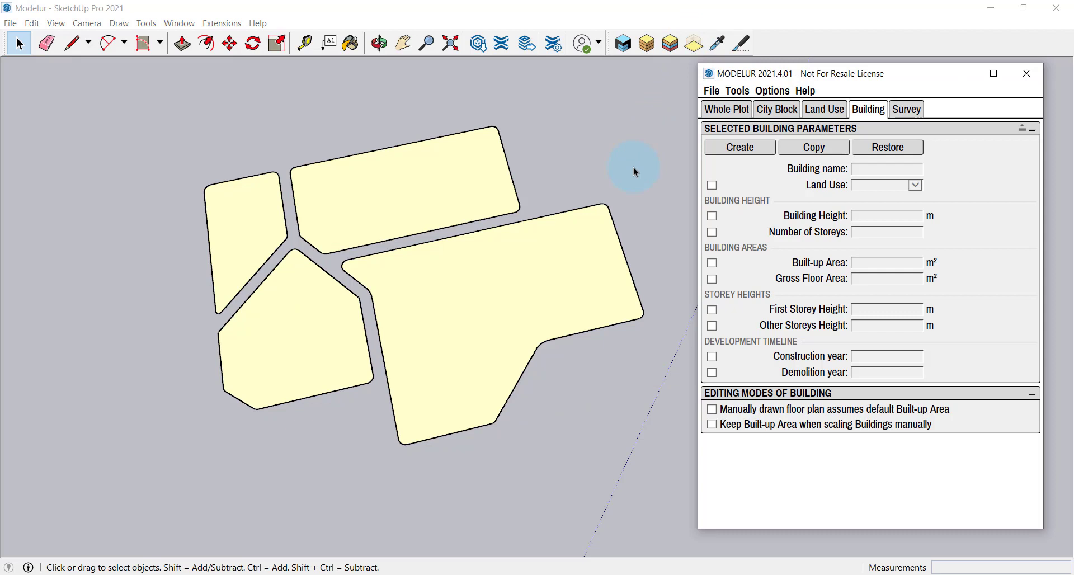
{"action": "middle_click_drag", "start_coordinate": [535, 399], "coordinate": [546, 280]}
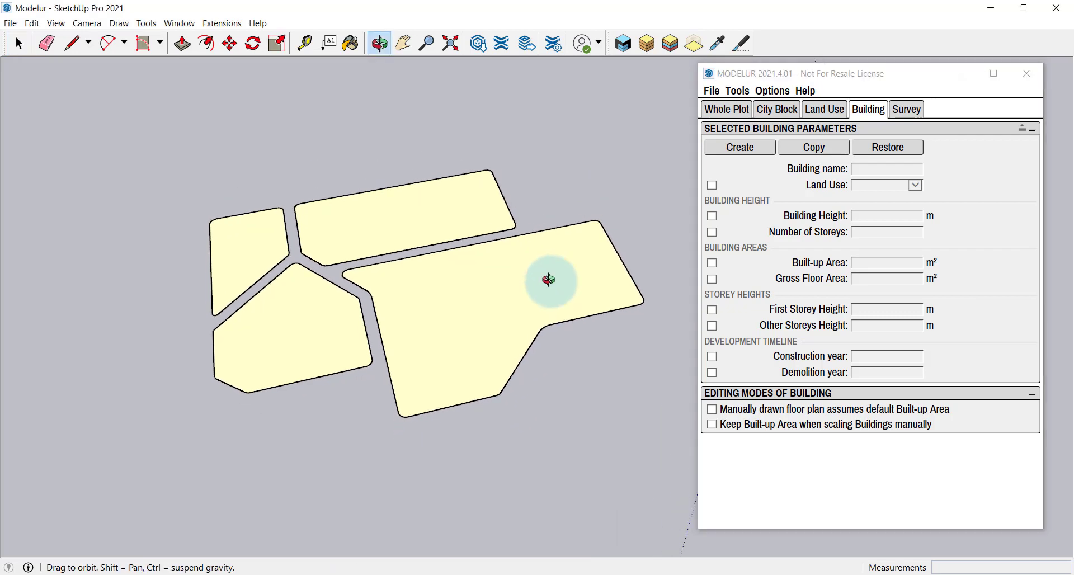
{"action": "scroll", "coordinate": [551, 286], "scroll_direction": "down", "scroll_amount": 3}
{"action": "scroll", "coordinate": [550, 286], "scroll_direction": "down", "scroll_amount": 5}
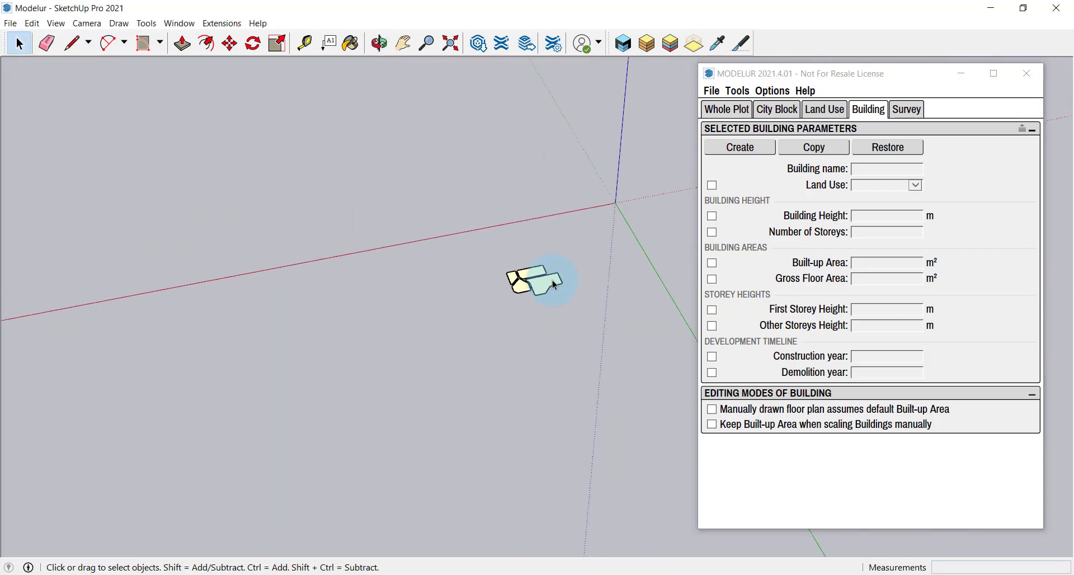
{"action": "middle_click_drag", "start_coordinate": [485, 499], "coordinate": [335, 512]}
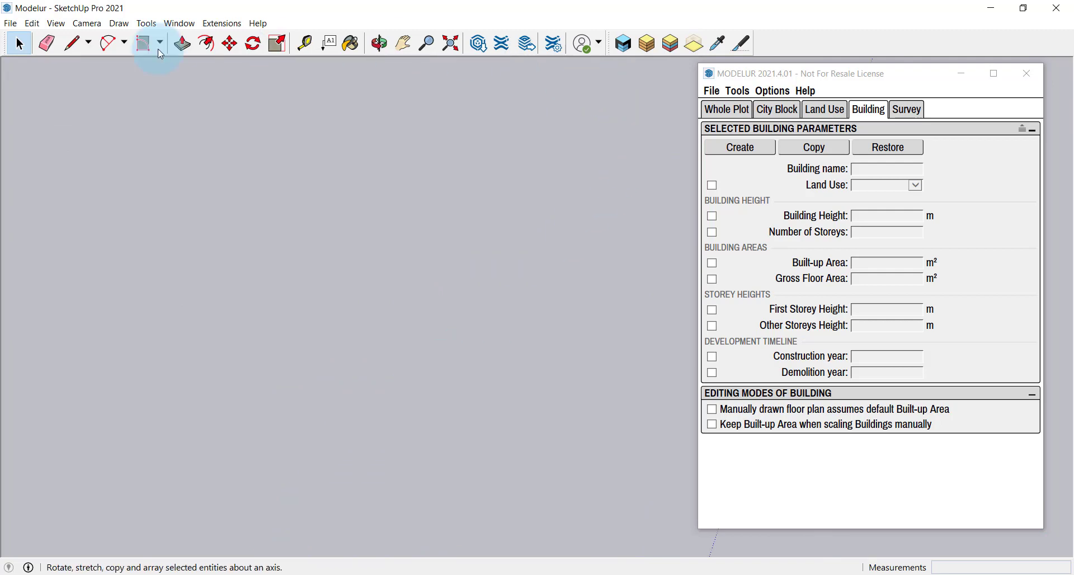
Step: Draw a closed four-sided outline with one side about 234 m long in an empty area and convert it to a City Block
{"action": "left_click", "coordinate": [72, 43]}
{"action": "left_click", "coordinate": [237, 269]}
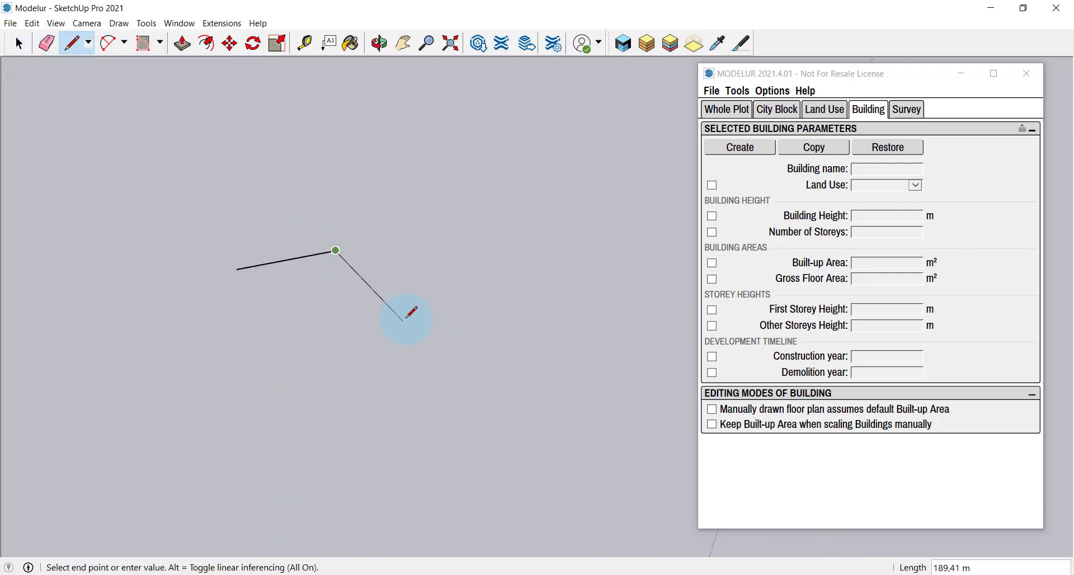
{"action": "left_click", "coordinate": [356, 361]}
{"action": "left_click", "coordinate": [203, 393]}
{"action": "left_click", "coordinate": [237, 269]}
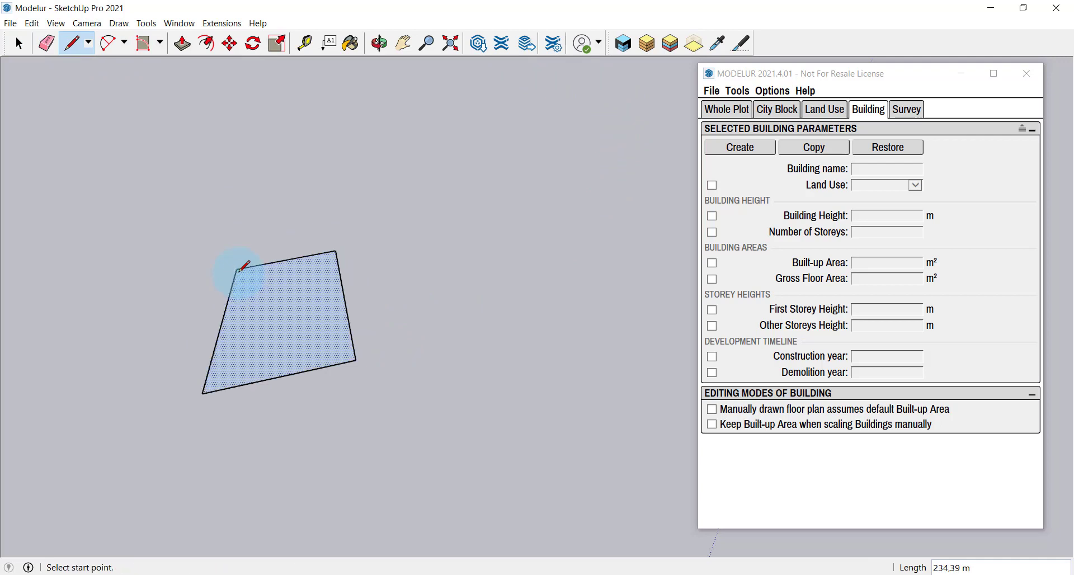
{"action": "scroll", "coordinate": [219, 292], "scroll_direction": "up", "scroll_amount": 1}
{"action": "key", "text": "space"}
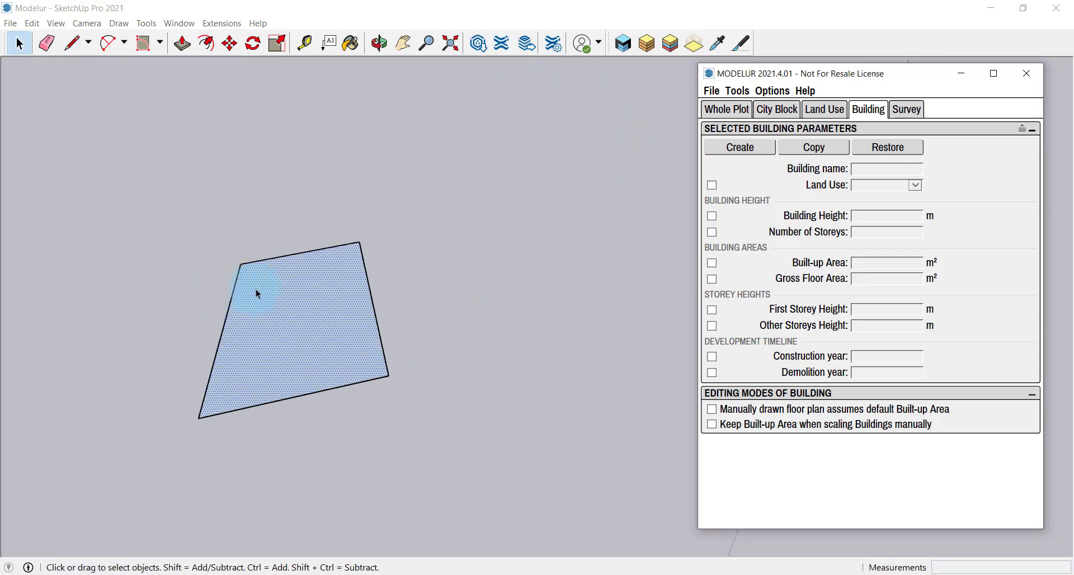
{"action": "left_click", "coordinate": [696, 48]}
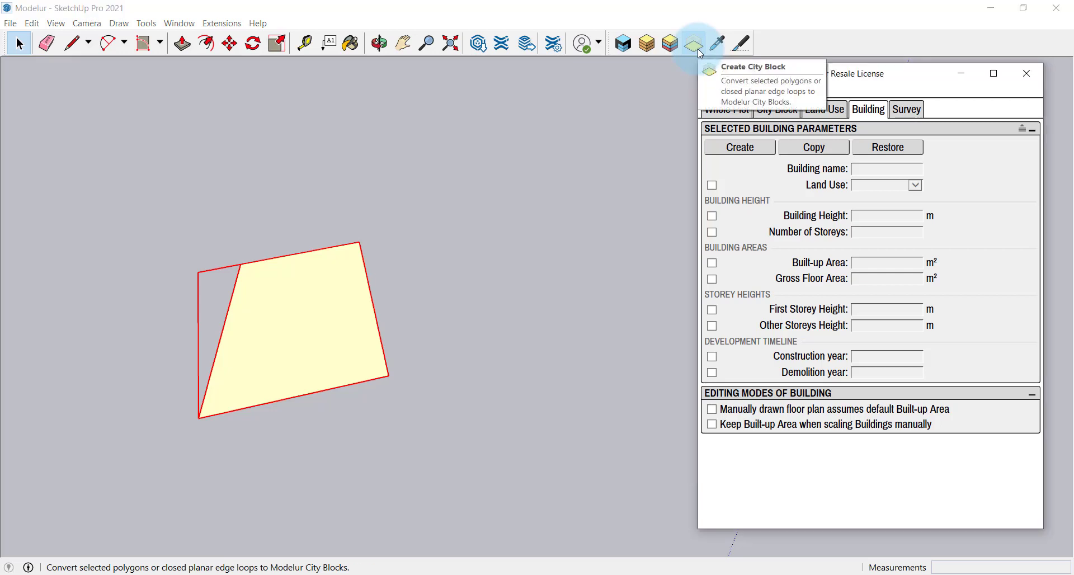
{"action": "left_click", "coordinate": [562, 180]}
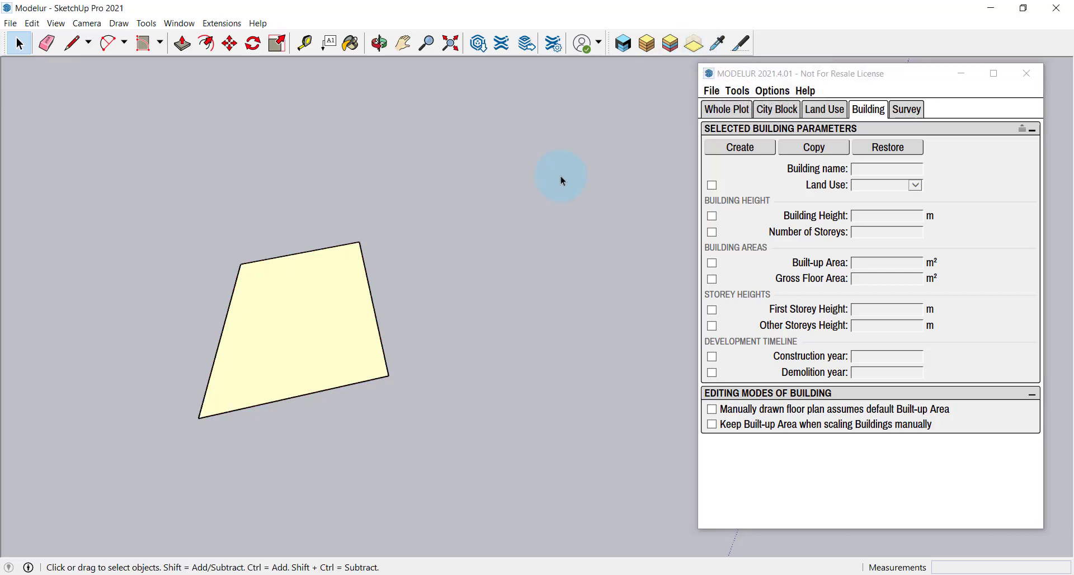
Step: Create a second City Block without a preselected outline by drawing a larger closed four-sided loop beside the first one
{"action": "left_click", "coordinate": [691, 50]}
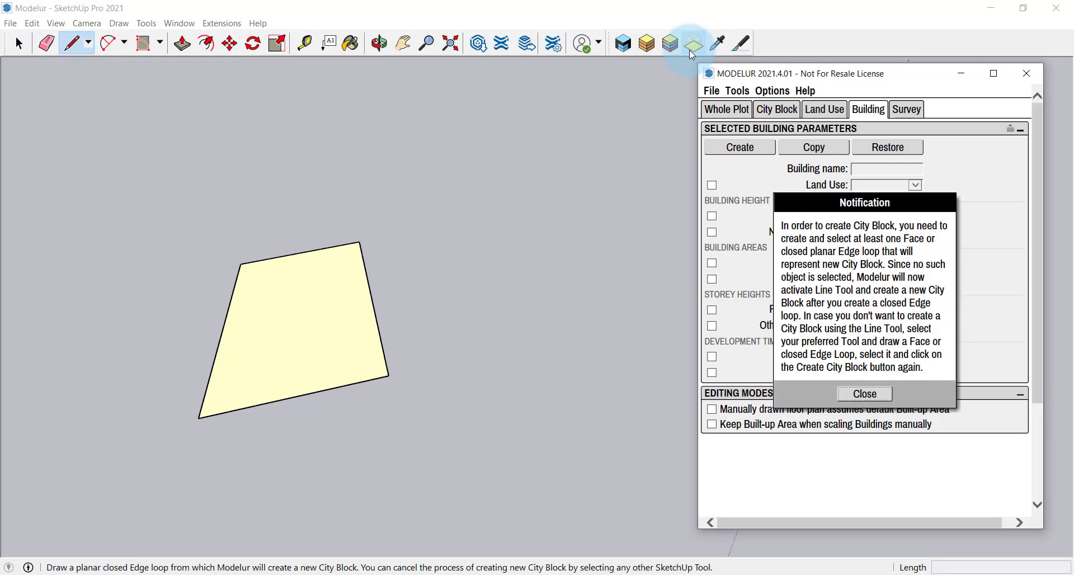
{"action": "left_click", "coordinate": [408, 236]}
{"action": "left_click", "coordinate": [442, 360]}
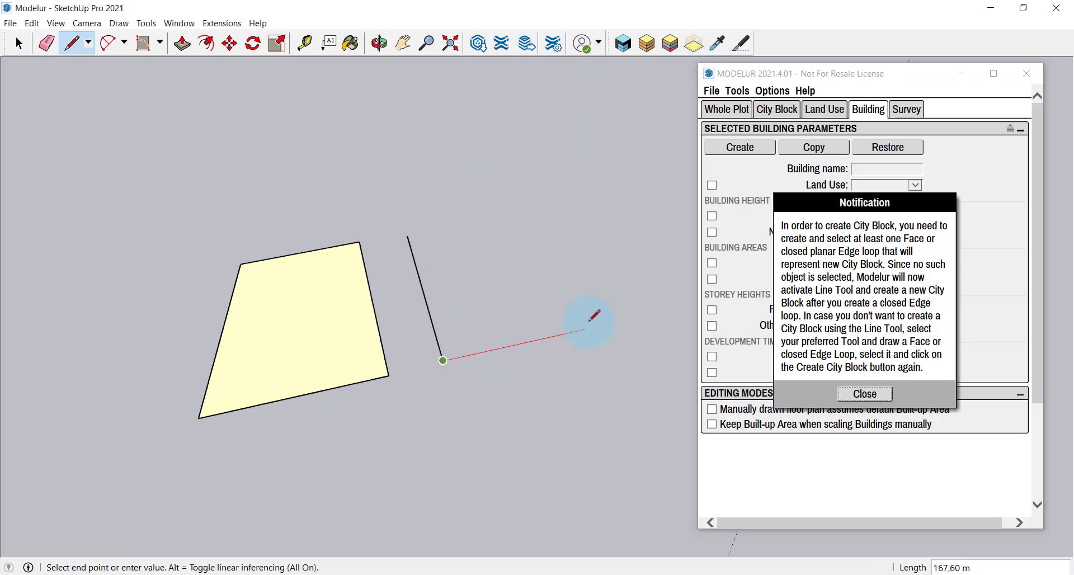
{"action": "left_click", "coordinate": [619, 322]}
{"action": "left_click", "coordinate": [530, 147]}
{"action": "left_click", "coordinate": [389, 169]}
{"action": "left_click", "coordinate": [408, 236]}
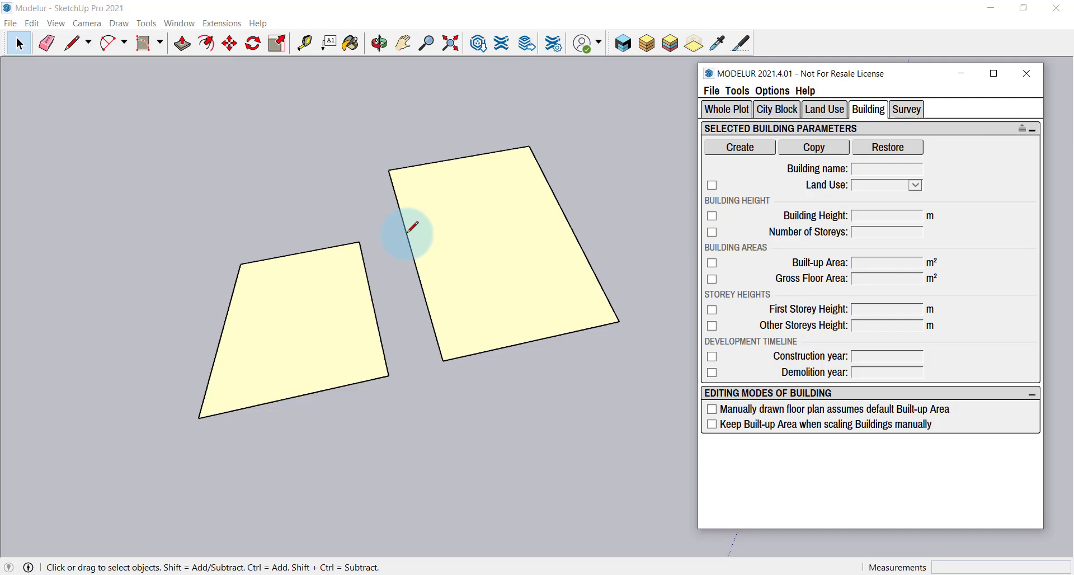
Step: Set the Modelur option Buildings From Edges to From One Edge
{"action": "left_click", "coordinate": [780, 91]}
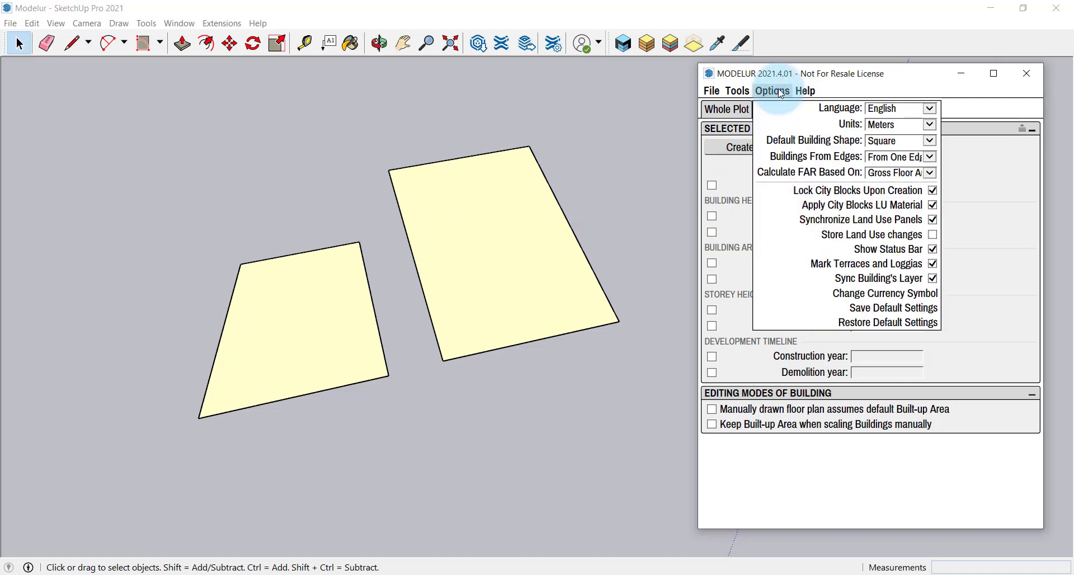
{"action": "left_click", "coordinate": [929, 157]}
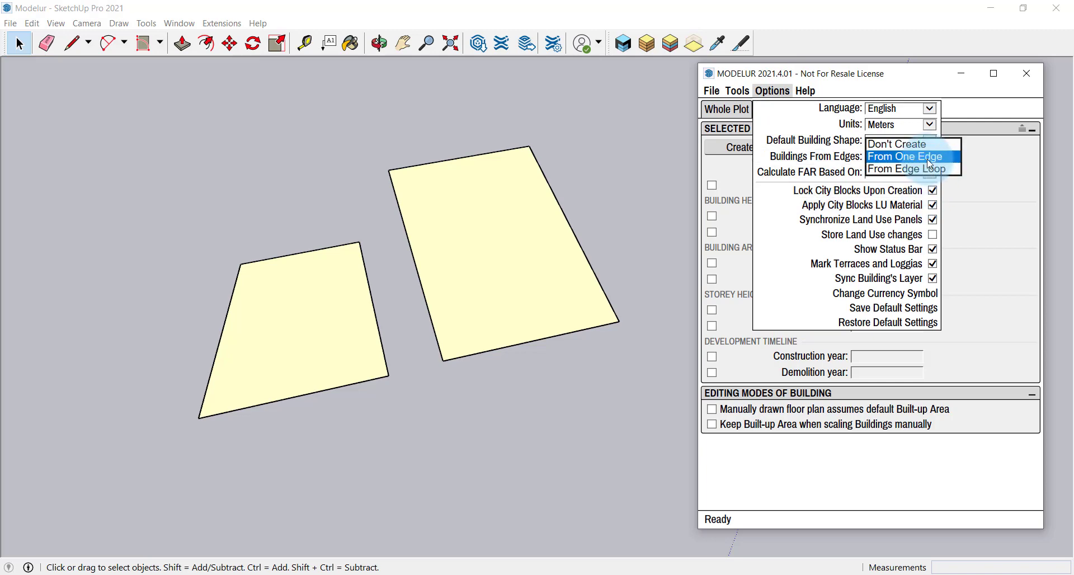
{"action": "left_click", "coordinate": [927, 158]}
Step: Show the Default Tray beside the site's four City Blocks and move the Modelur window clear of the tags list
{"action": "scroll", "coordinate": [602, 249], "scroll_direction": "down", "scroll_amount": 10}
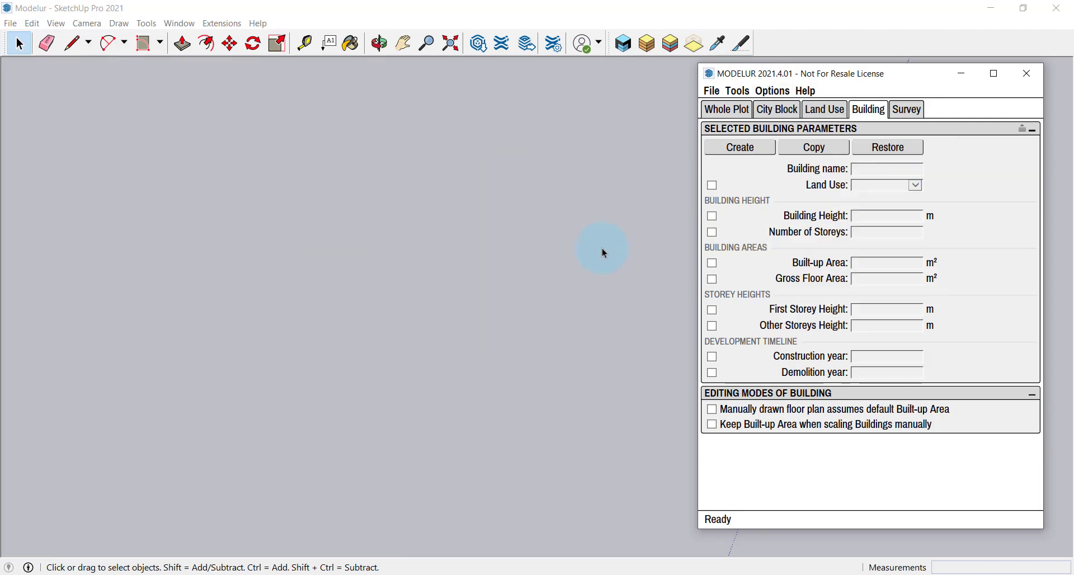
{"action": "scroll", "coordinate": [632, 162], "scroll_direction": "up", "scroll_amount": 8}
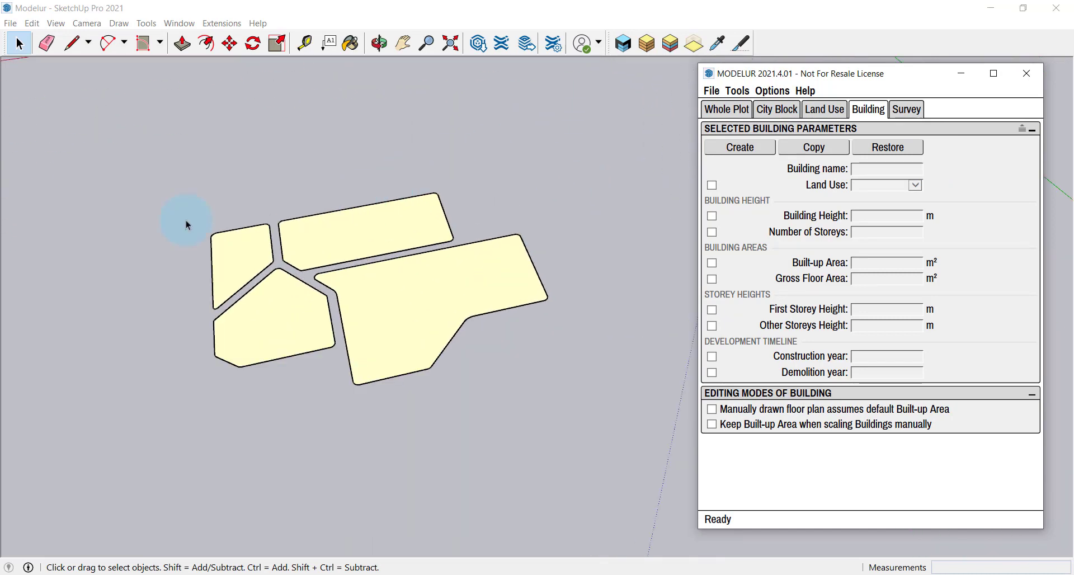
{"action": "scroll", "coordinate": [198, 260], "scroll_direction": "up", "scroll_amount": 1}
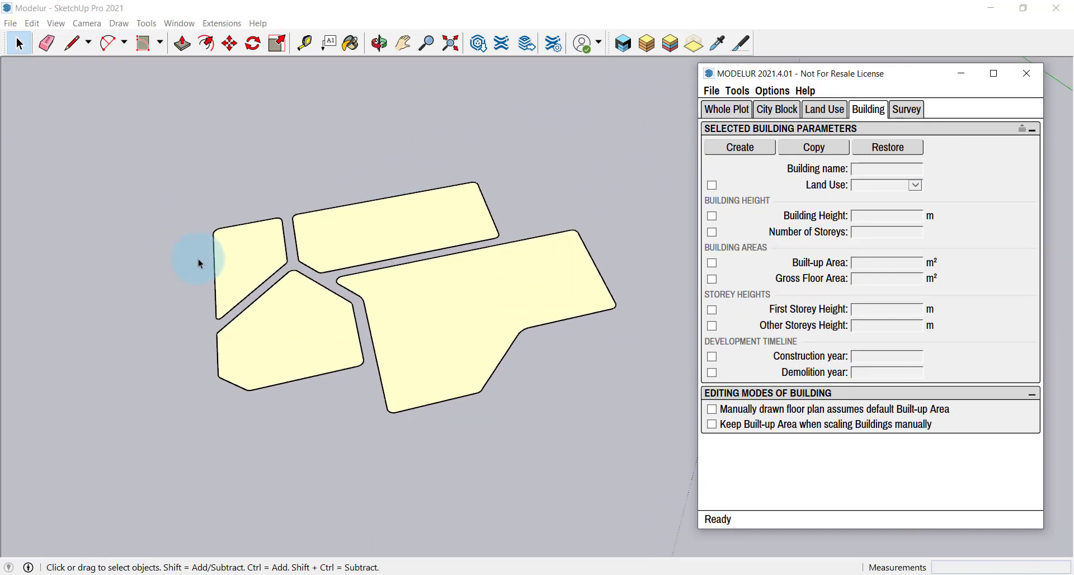
{"action": "left_click", "coordinate": [179, 23]}
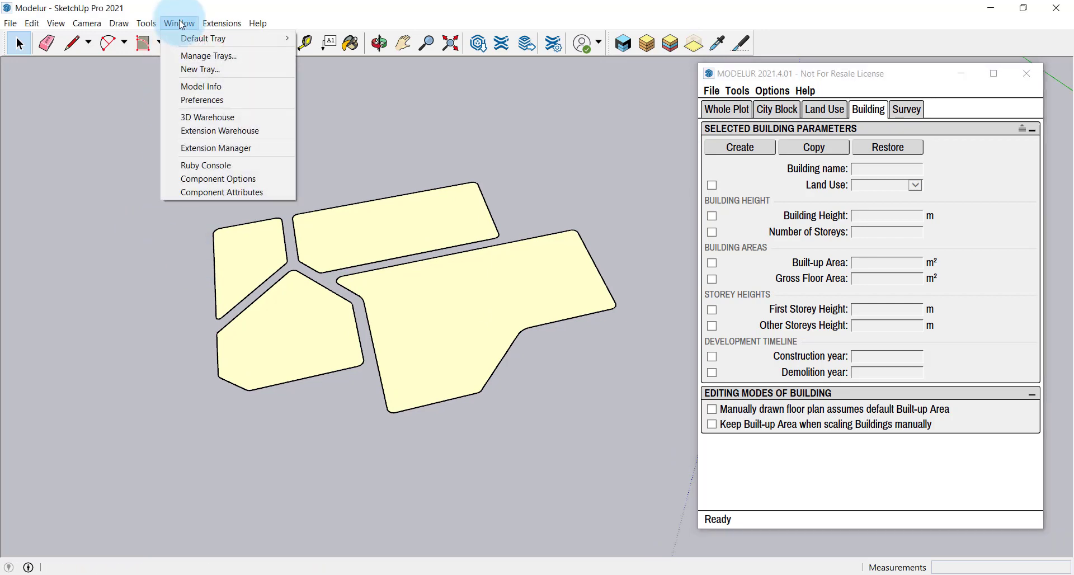
{"action": "mouse_move", "coordinate": [212, 39]}
{"action": "left_click", "coordinate": [309, 39]}
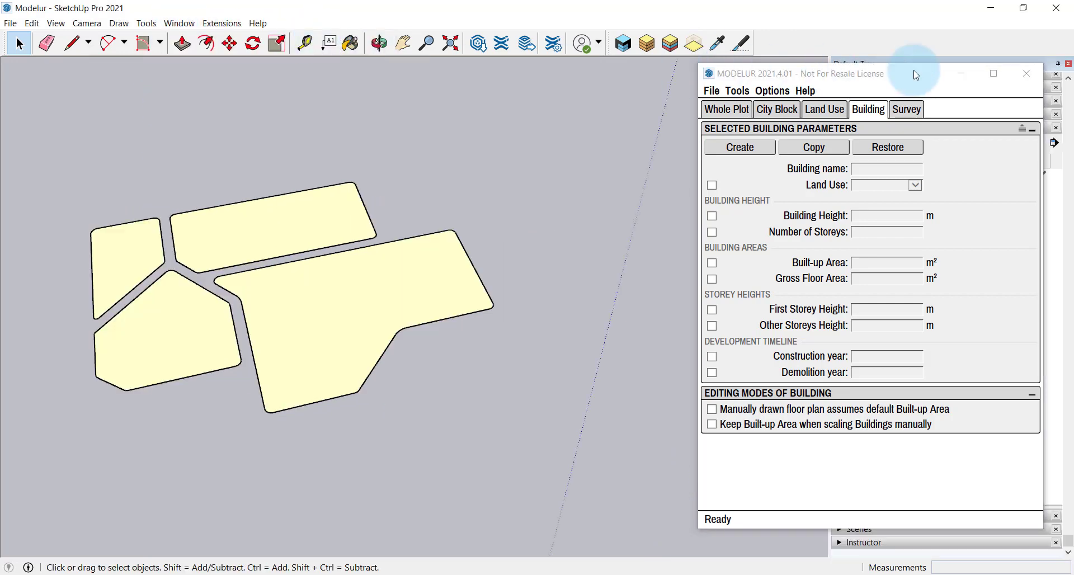
{"action": "left_click_drag", "start_coordinate": [899, 73], "coordinate": [726, 362]}
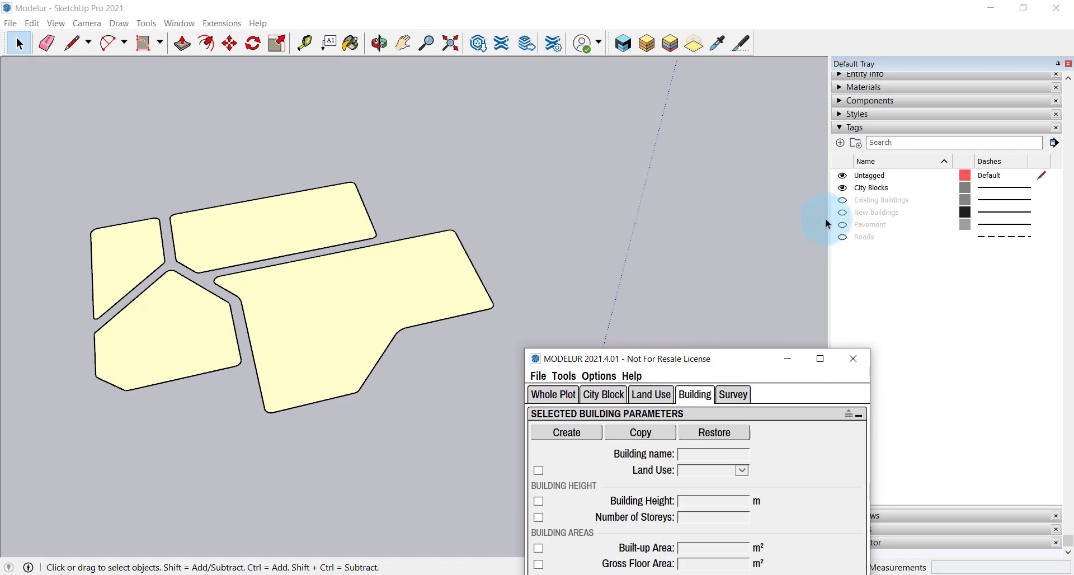
Step: Make the Existing Buildings, New buildings, Pavement and Roads tags visible and return the Modelur window to its place over the tray
{"action": "left_click", "coordinate": [844, 202]}
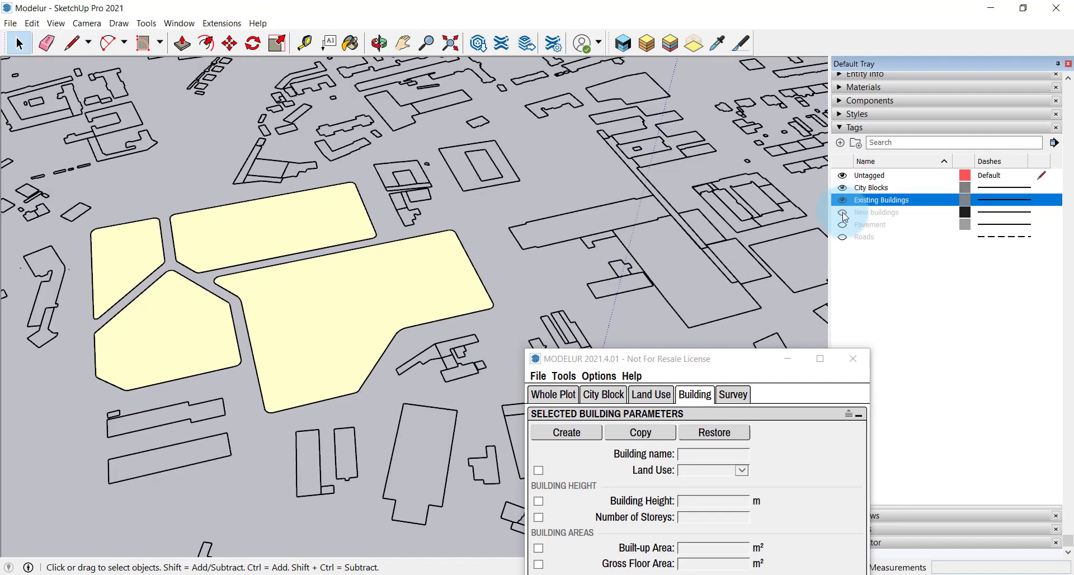
{"action": "left_click", "coordinate": [842, 213]}
{"action": "left_click", "coordinate": [843, 225]}
{"action": "left_click", "coordinate": [842, 237]}
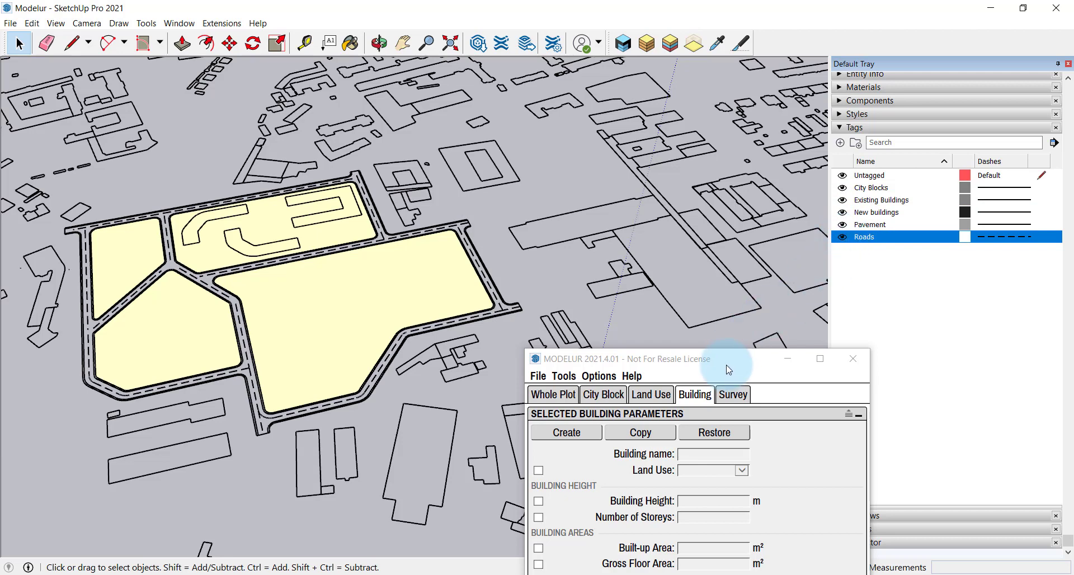
{"action": "left_click_drag", "start_coordinate": [743, 356], "coordinate": [906, 110]}
{"action": "scroll", "coordinate": [615, 275], "scroll_direction": "down", "scroll_amount": 6}
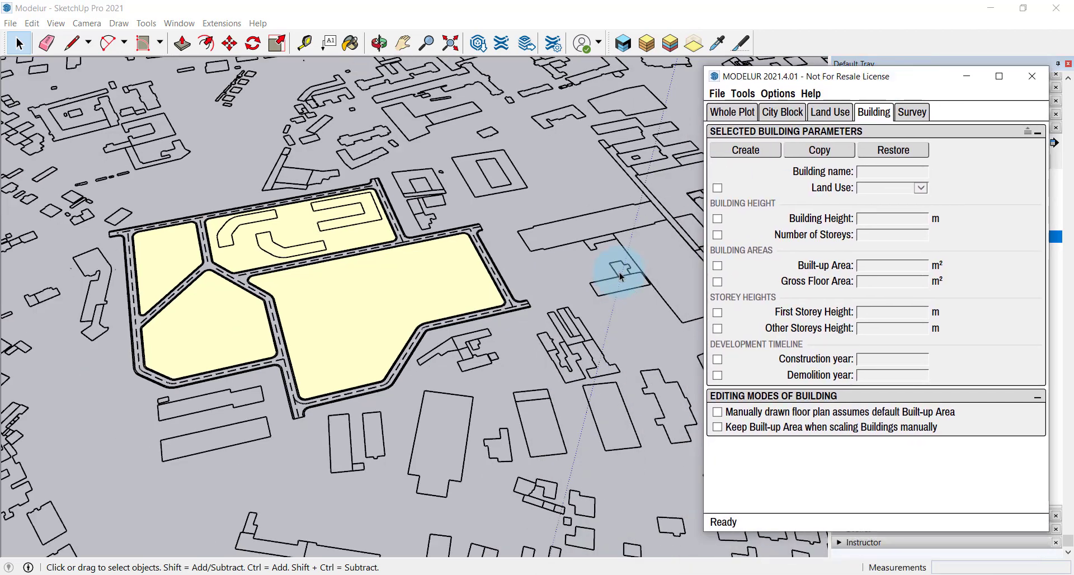
{"action": "scroll", "coordinate": [233, 336], "scroll_direction": "up", "scroll_amount": 2}
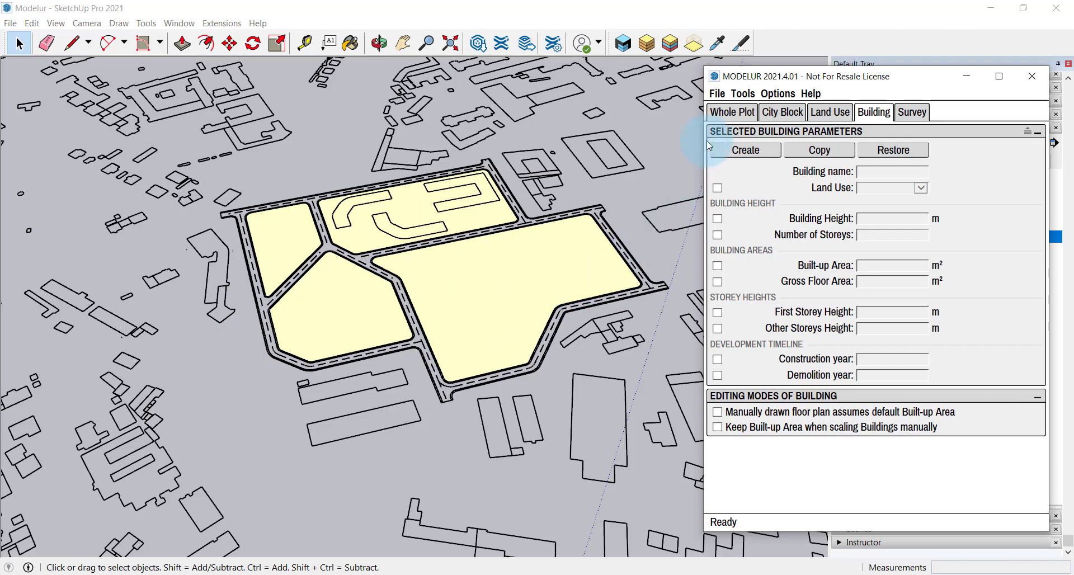
Step: Review the Whole Plot parameters and the individual City Block parameters of the largest block
{"action": "left_click", "coordinate": [732, 112]}
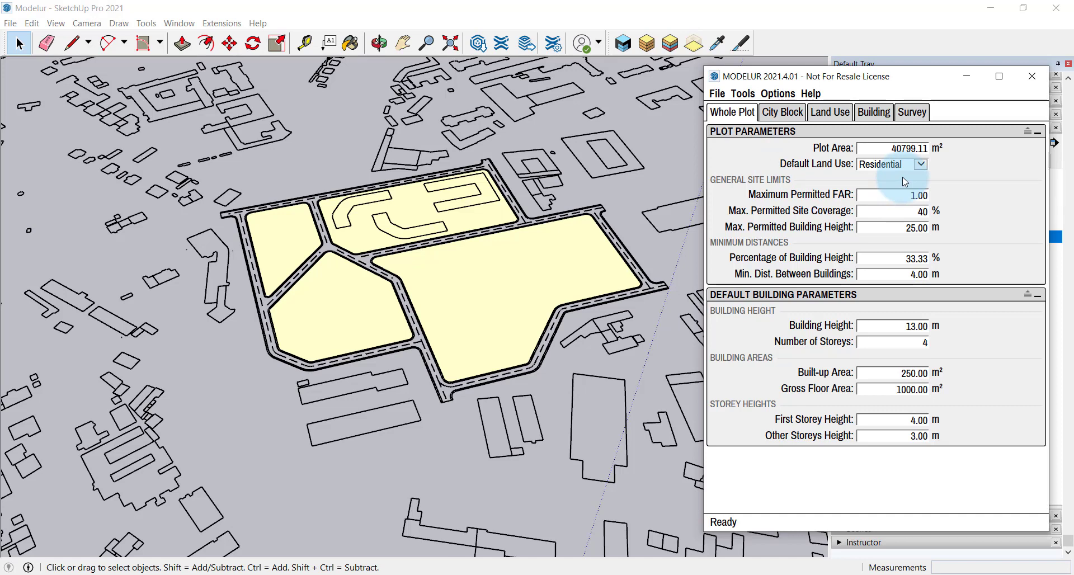
{"action": "left_click", "coordinate": [466, 299]}
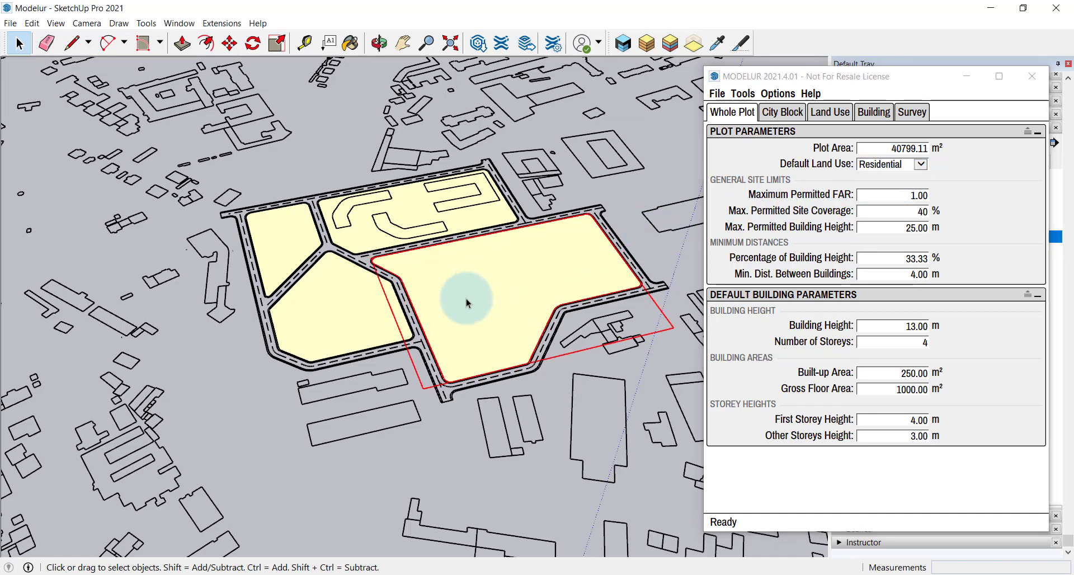
{"action": "left_click", "coordinate": [819, 150]}
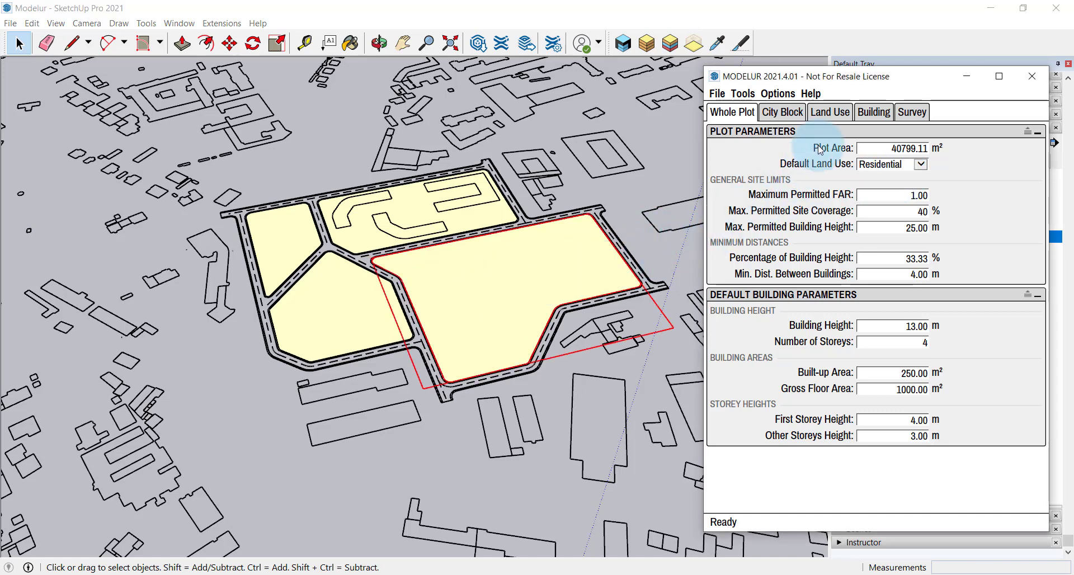
{"action": "left_click", "coordinate": [790, 113]}
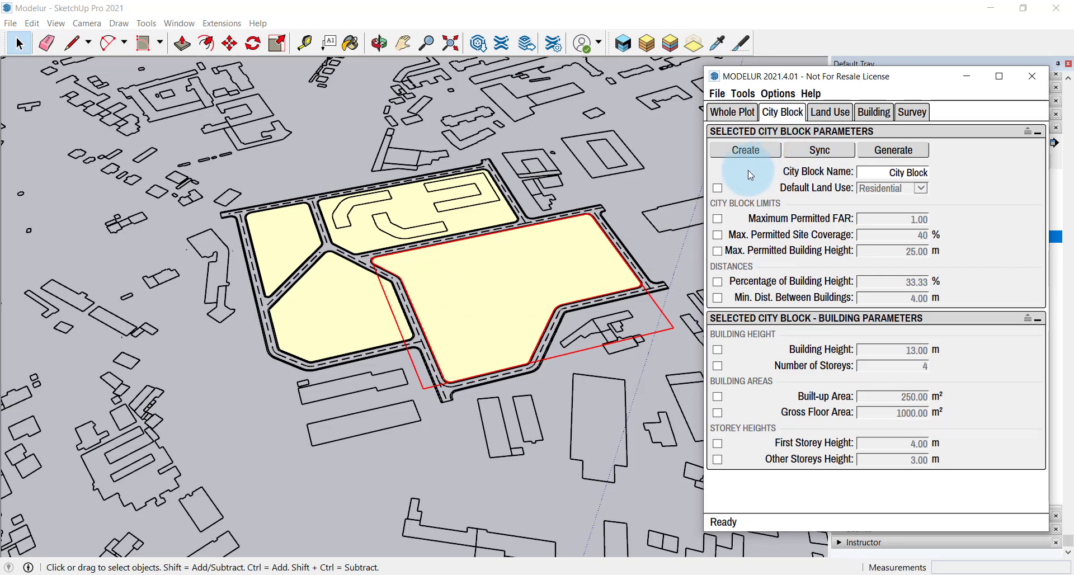
{"action": "left_click", "coordinate": [717, 189]}
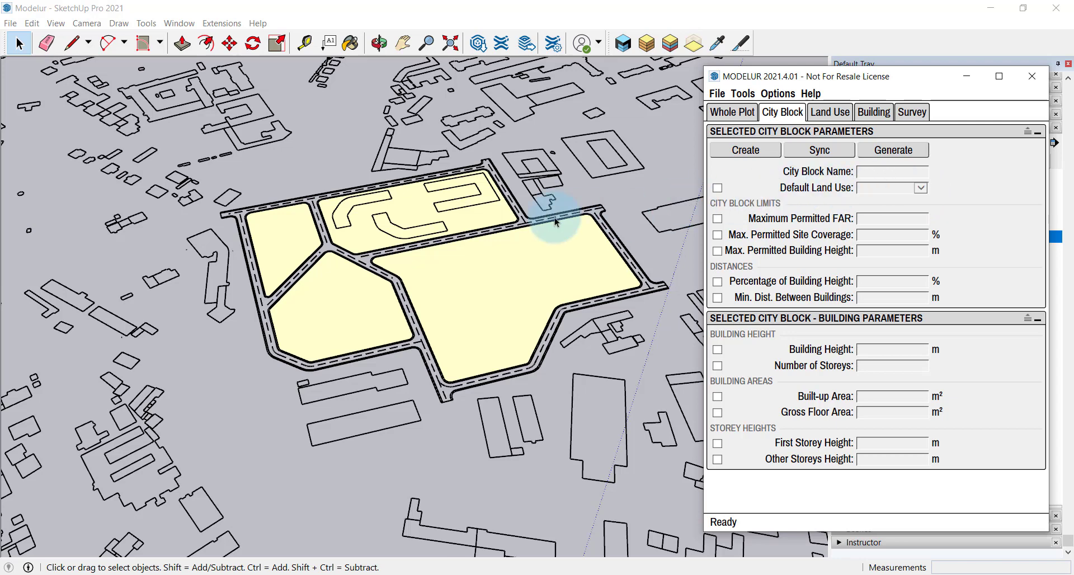
Step: Override the default land use of the southwestern City Block and set it to Service
{"action": "left_click", "coordinate": [485, 219]}
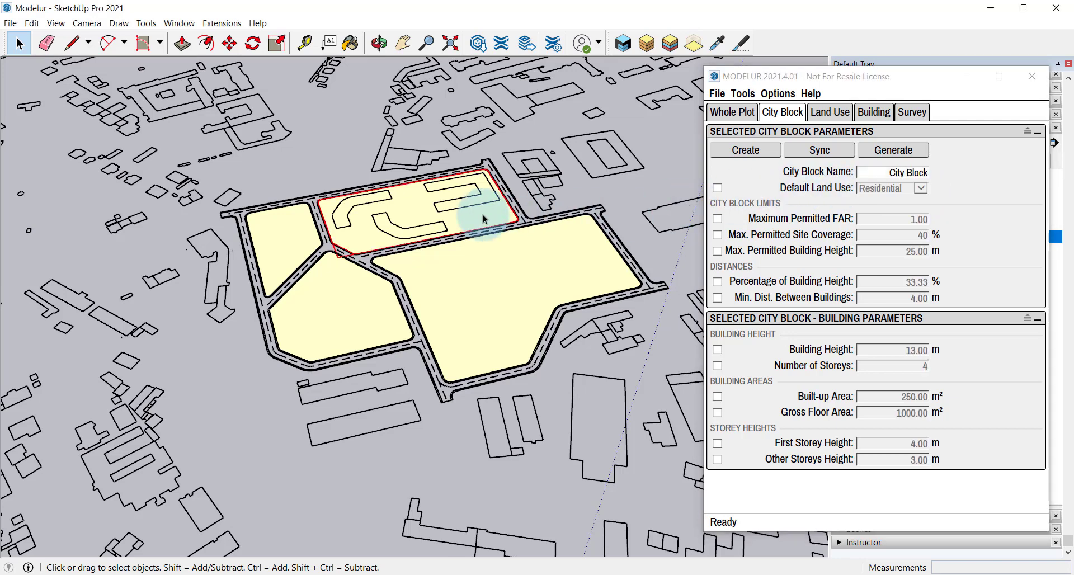
{"action": "left_click", "coordinate": [354, 301]}
{"action": "left_click", "coordinate": [718, 189]}
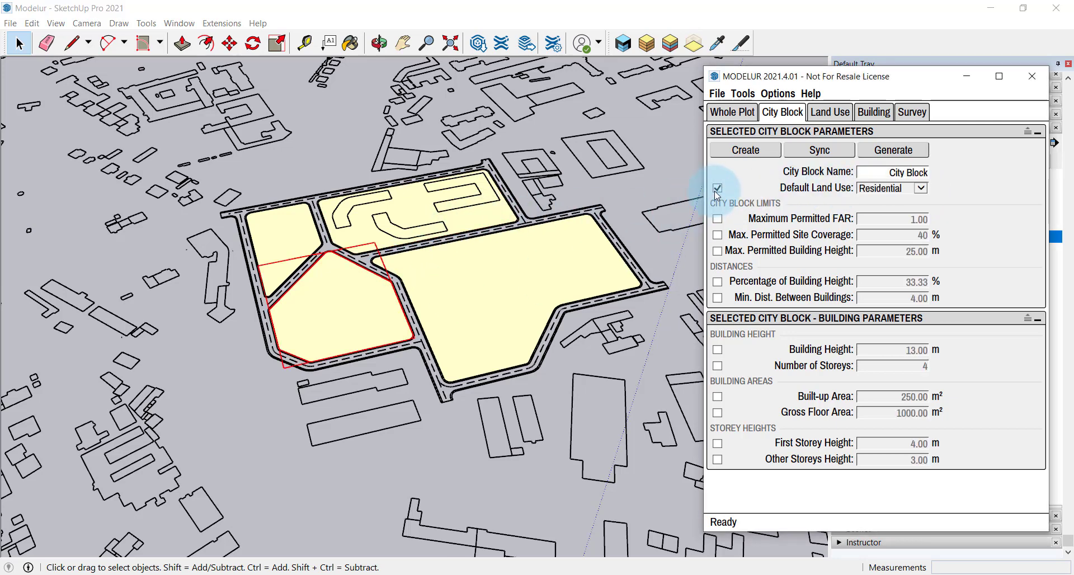
{"action": "left_click", "coordinate": [895, 188]}
{"action": "left_click", "coordinate": [894, 200]}
Step: Override the default land use of the small northwestern City Block and set it to Parking
{"action": "left_click", "coordinate": [283, 233]}
{"action": "left_click", "coordinate": [395, 260]}
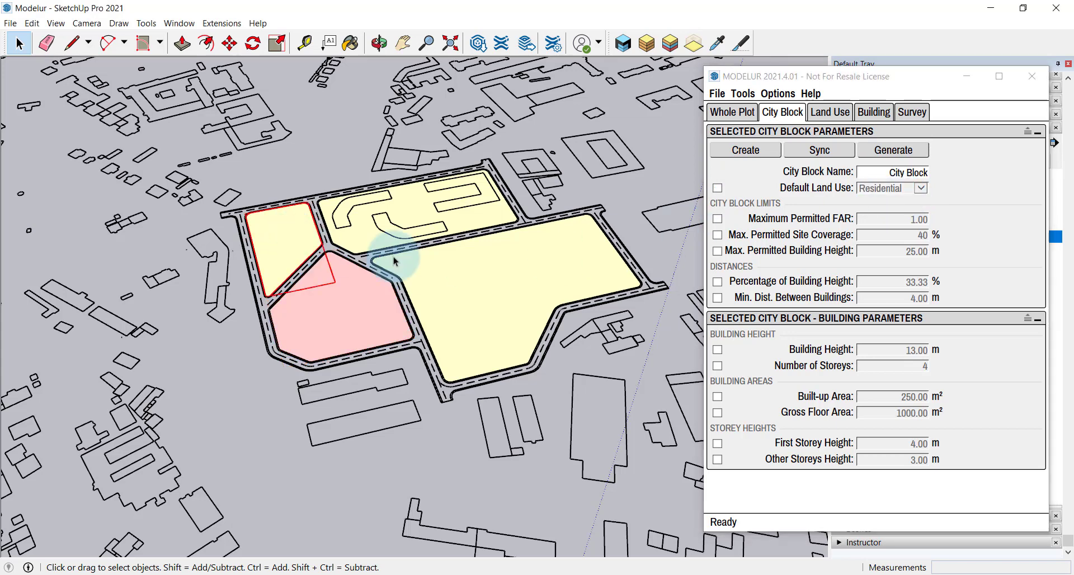
{"action": "left_click", "coordinate": [718, 189]}
{"action": "left_click", "coordinate": [895, 188]}
{"action": "left_click", "coordinate": [889, 173]}
Step: Set the default land use of the largest City Block to Industry and clear the selection
{"action": "left_click", "coordinate": [548, 277]}
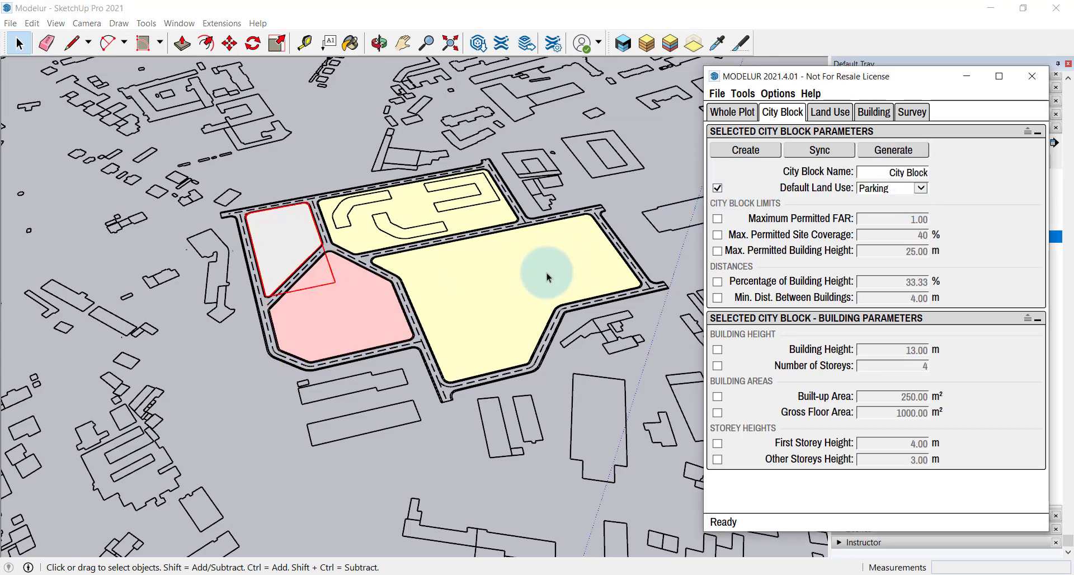
{"action": "left_click", "coordinate": [917, 188]}
{"action": "left_click", "coordinate": [912, 170]}
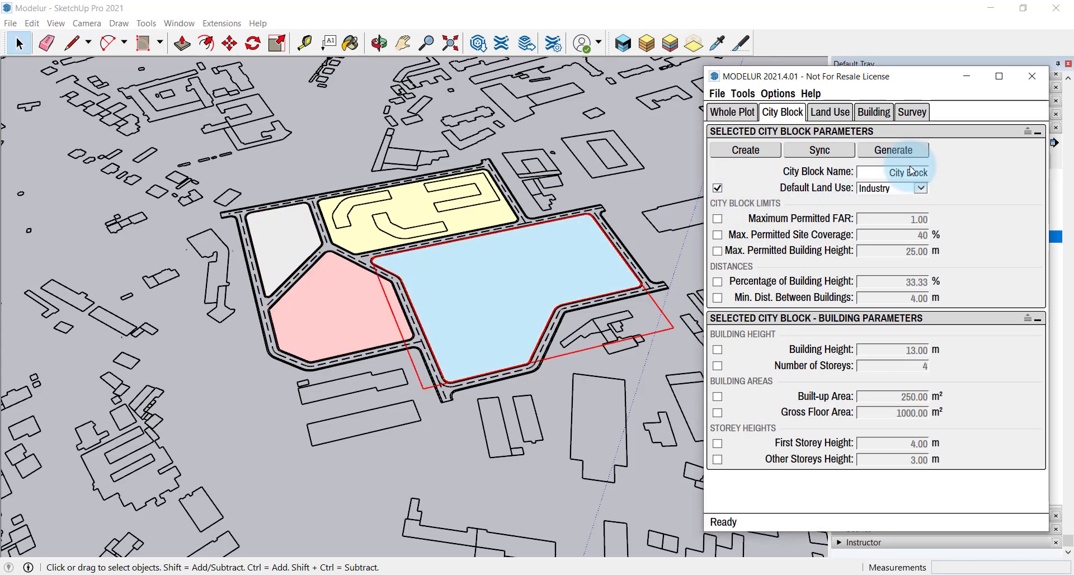
{"action": "left_click", "coordinate": [675, 259]}
Step: Try defining a new land use with the light green color #bcffc8, and cancel the addition
{"action": "scroll", "coordinate": [609, 165], "scroll_direction": "up", "scroll_amount": 4}
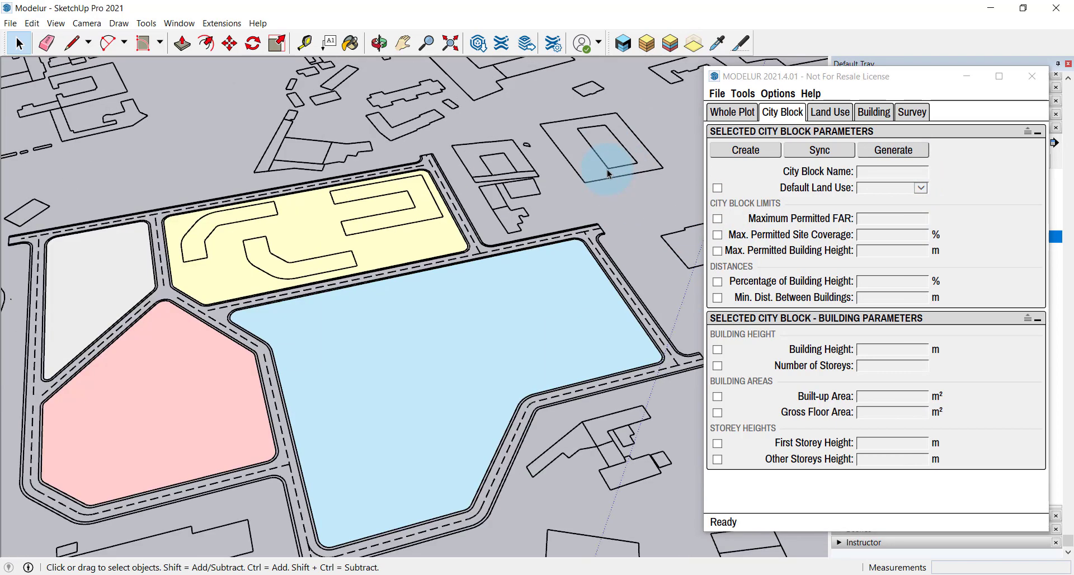
{"action": "scroll", "coordinate": [609, 165], "scroll_direction": "down", "scroll_amount": 1}
{"action": "middle_click_drag", "start_coordinate": [472, 355], "coordinate": [508, 356]}
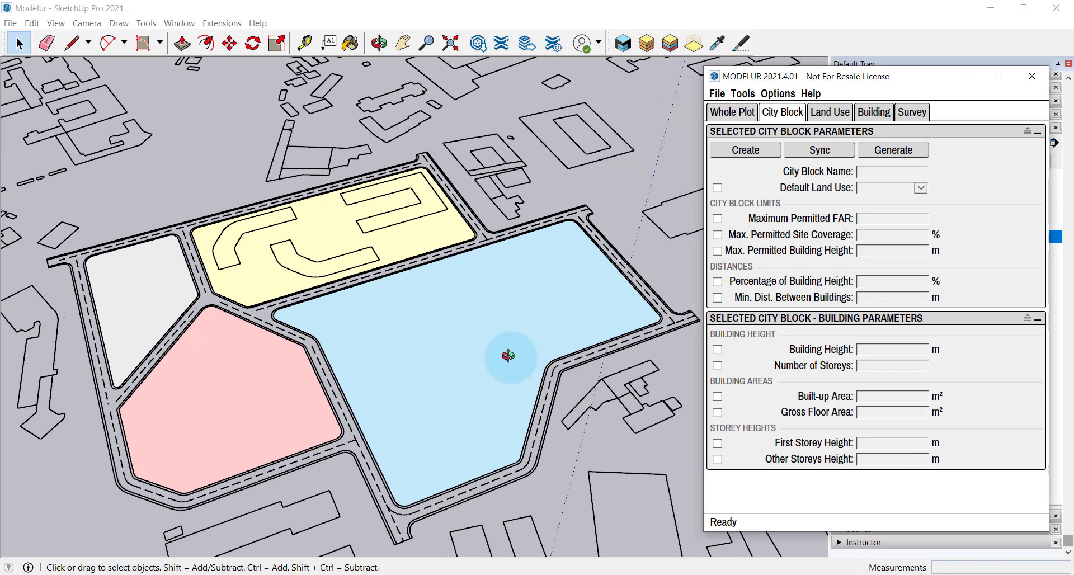
{"action": "left_click", "coordinate": [829, 114]}
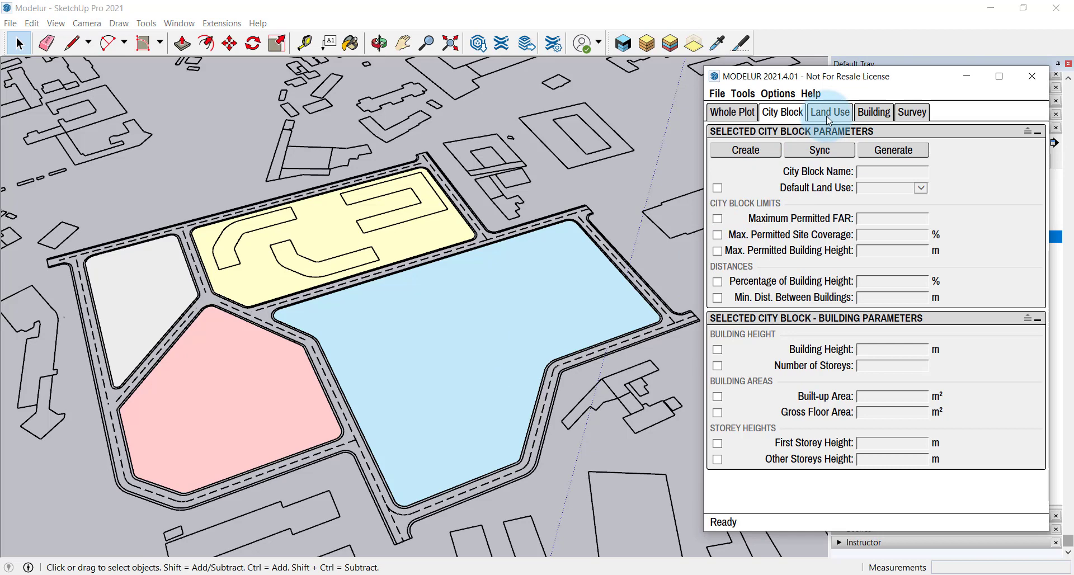
{"action": "left_click", "coordinate": [756, 148]}
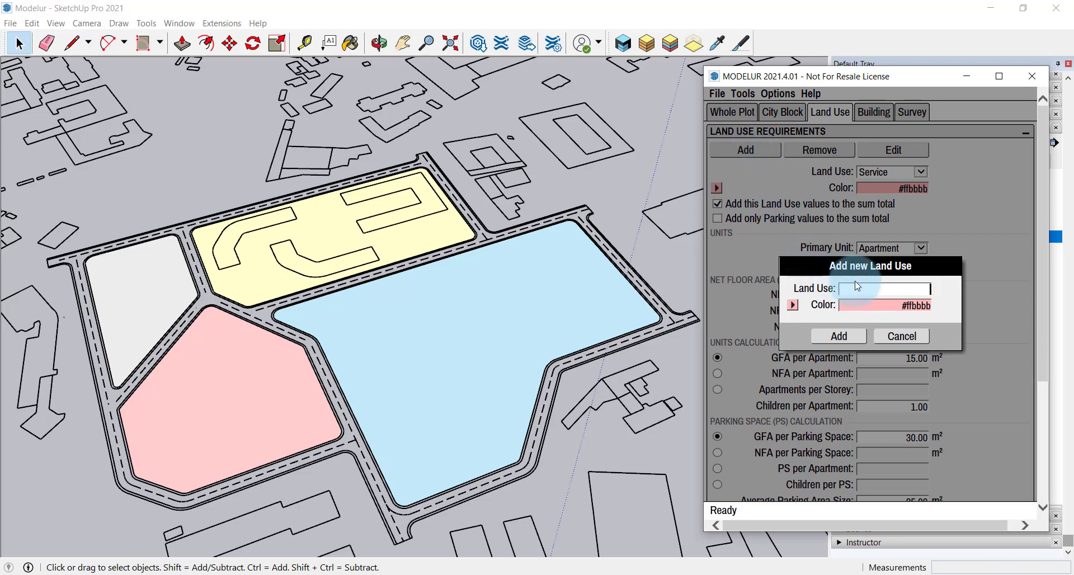
{"action": "left_click", "coordinate": [794, 307]}
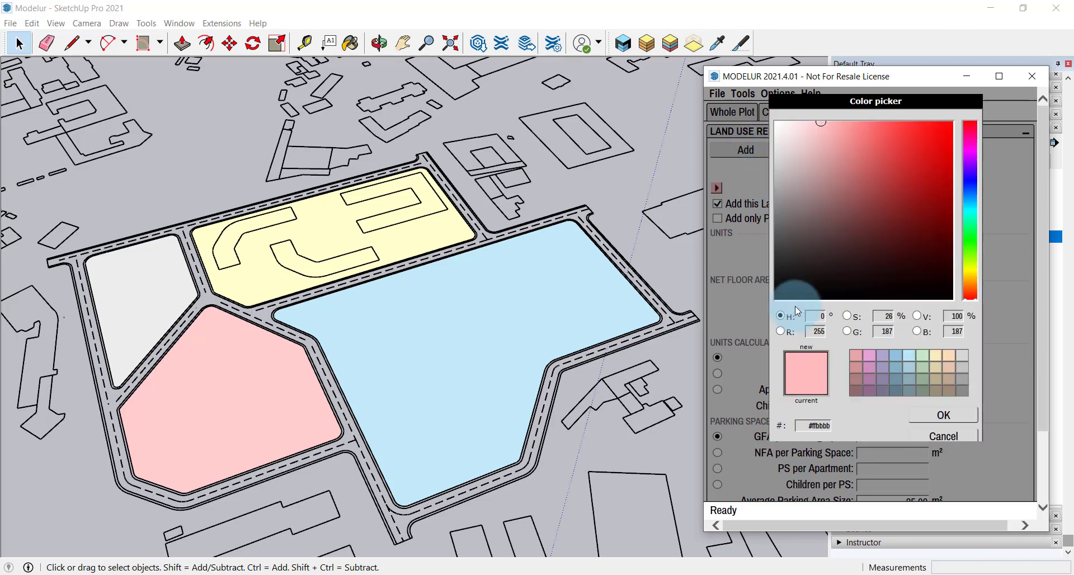
{"action": "left_click_drag", "start_coordinate": [968, 257], "coordinate": [973, 228]}
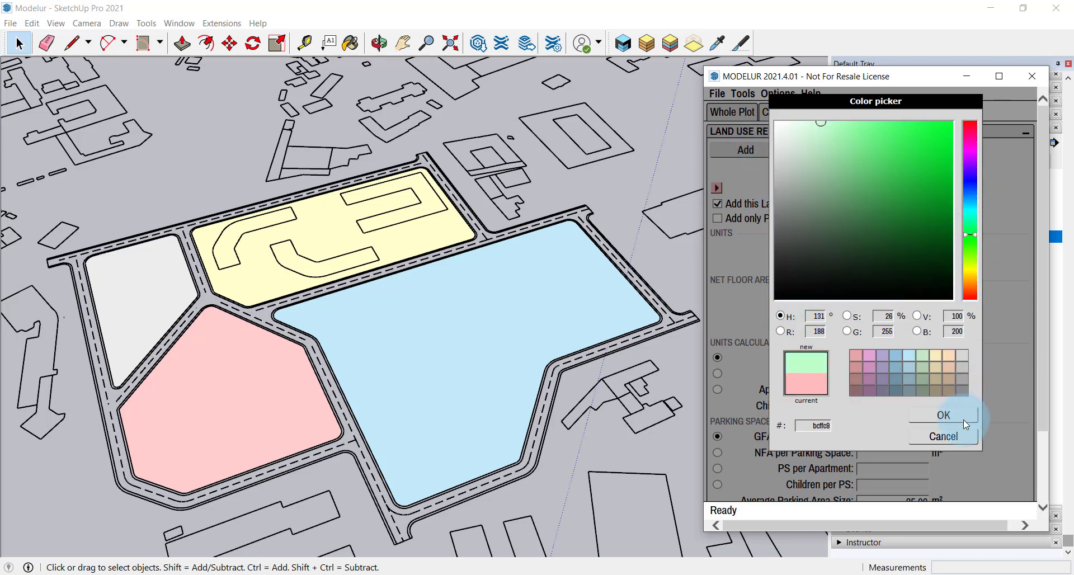
{"action": "left_click", "coordinate": [961, 435]}
{"action": "left_click", "coordinate": [917, 338]}
Step: Review the unit, net floor area, parking and green area requirements of the Service land use
{"action": "scroll", "coordinate": [918, 339], "scroll_direction": "down", "scroll_amount": 3}
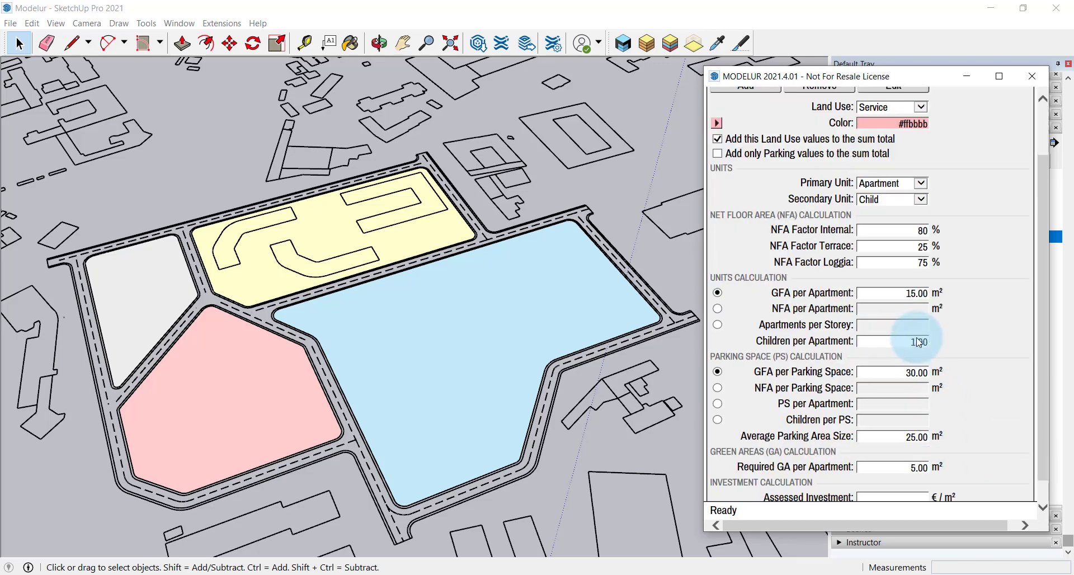
{"action": "scroll", "coordinate": [916, 339], "scroll_direction": "up", "scroll_amount": 3}
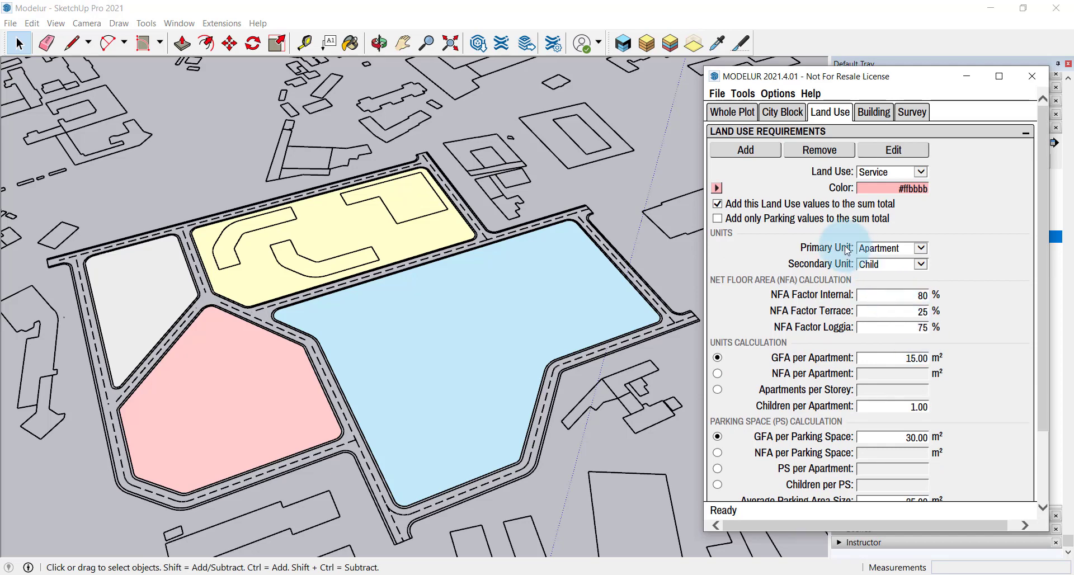
Step: Override the largest City Block's Maximum Permitted FAR with 1.40 and its Number of Storeys with 5
{"action": "left_click", "coordinate": [783, 113]}
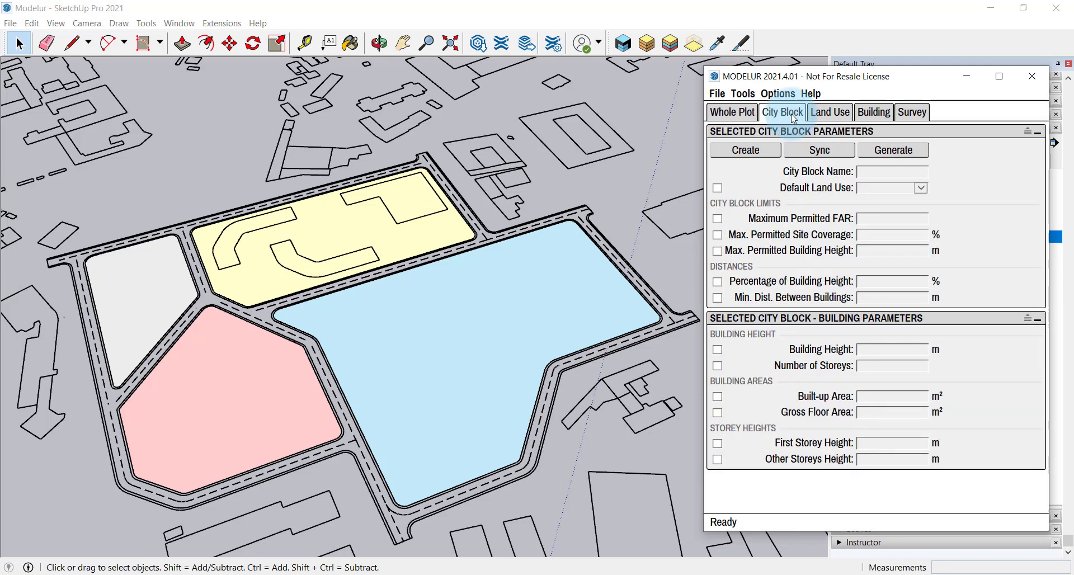
{"action": "left_click", "coordinate": [591, 296]}
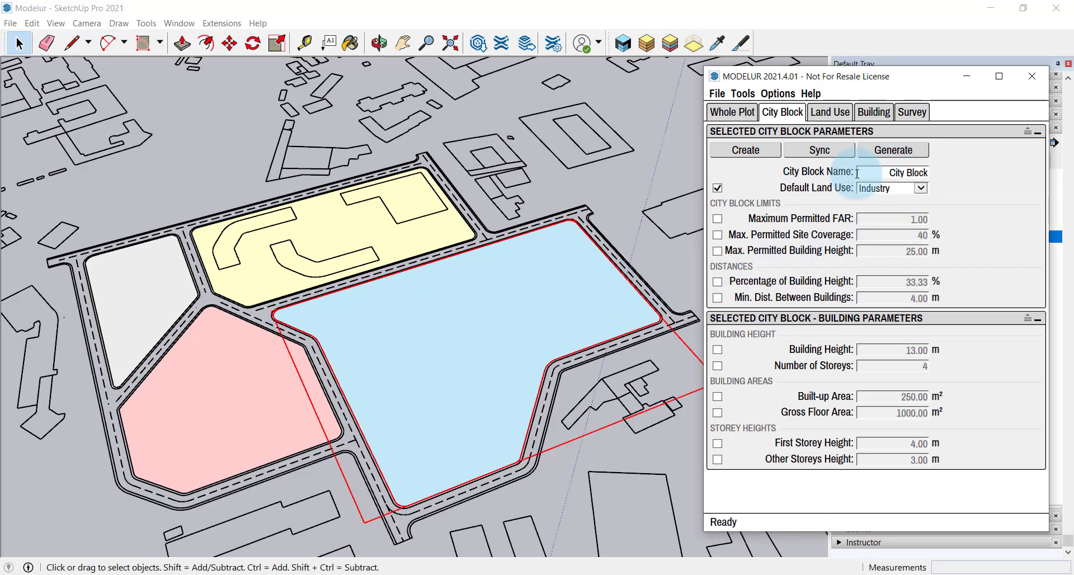
{"action": "left_click", "coordinate": [717, 219]}
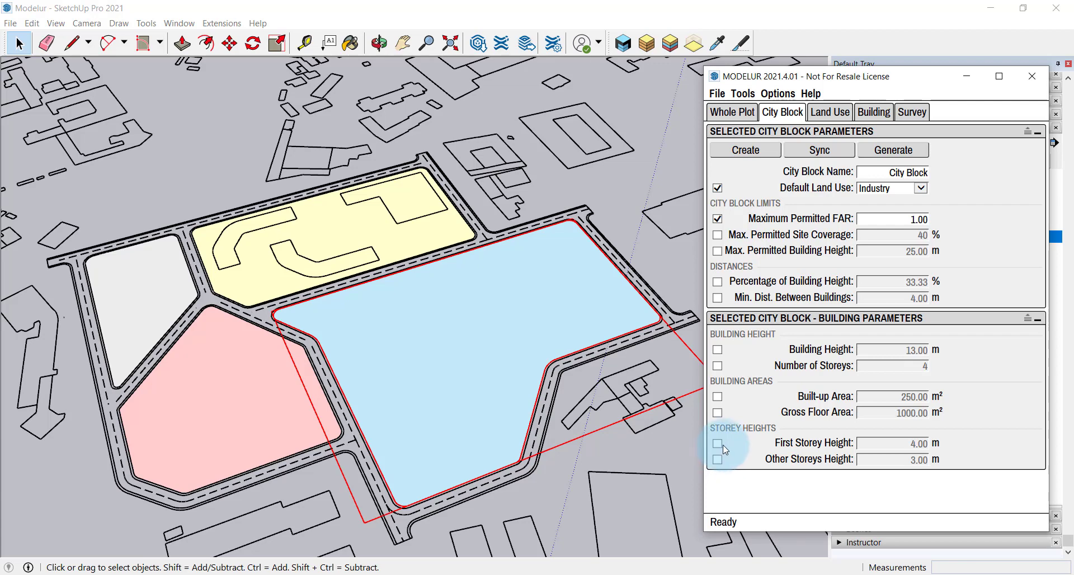
{"action": "double_click", "coordinate": [920, 219]}
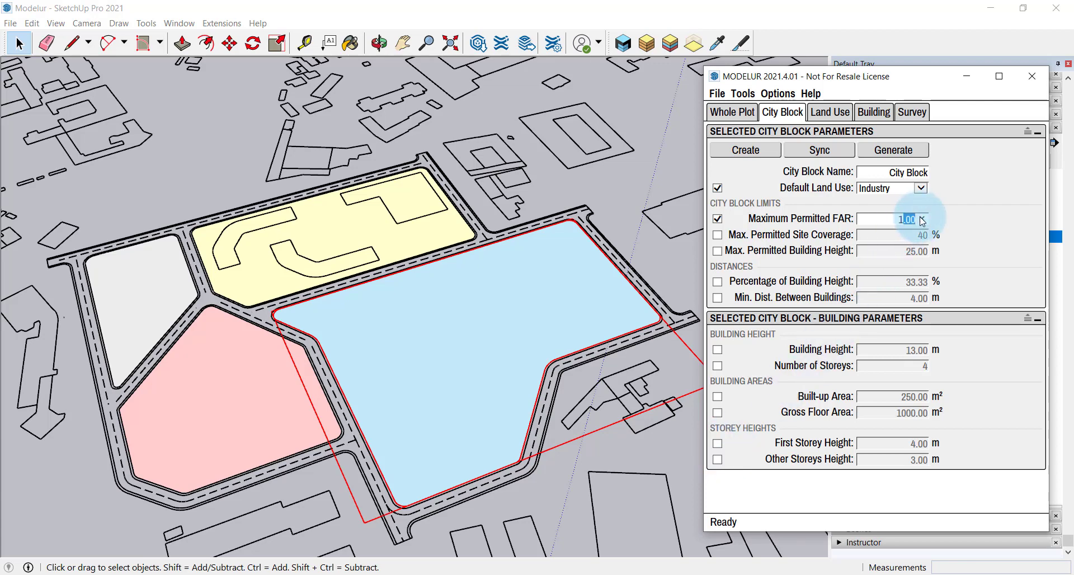
{"action": "type", "text": "1.40"}
{"action": "left_click", "coordinate": [718, 367]}
{"action": "double_click", "coordinate": [917, 366]}
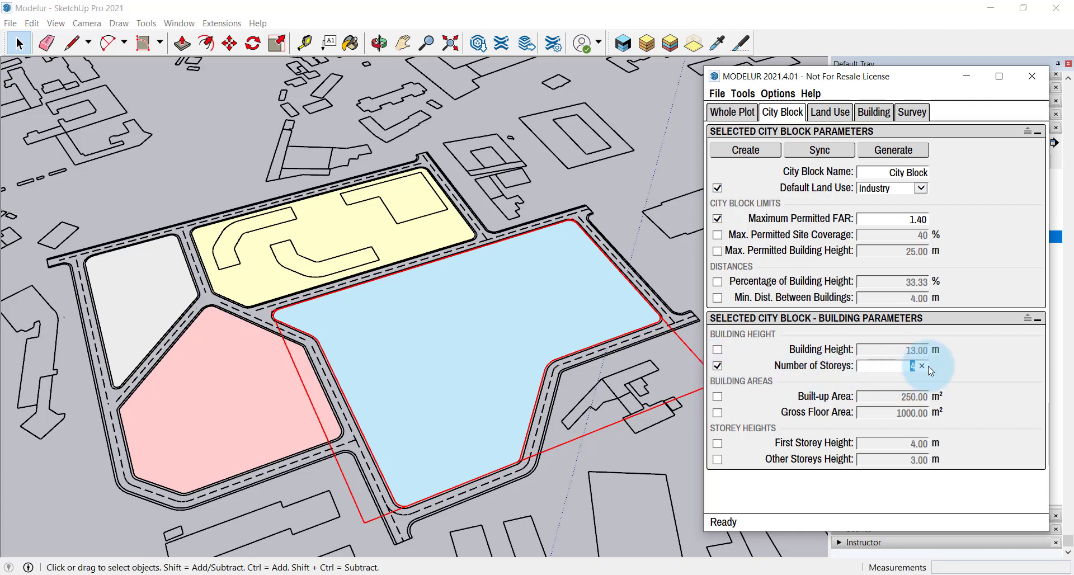
Step: Override the southwestern City Block's minimum distance between buildings with 6 m and clear the selection
{"action": "left_click", "coordinate": [224, 365]}
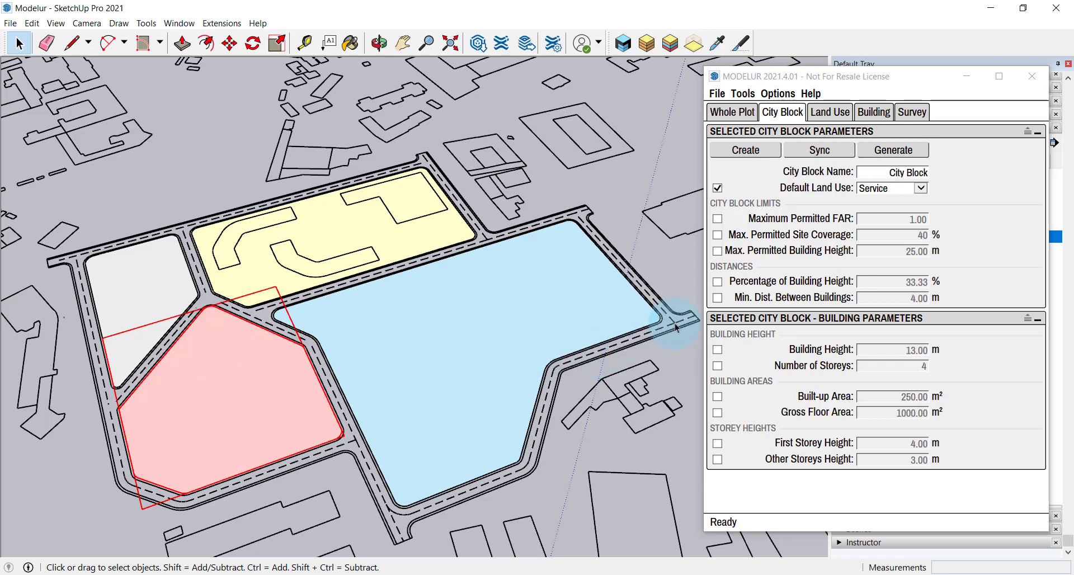
{"action": "left_click", "coordinate": [717, 297]}
{"action": "left_click_drag", "start_coordinate": [899, 299], "coordinate": [936, 298]}
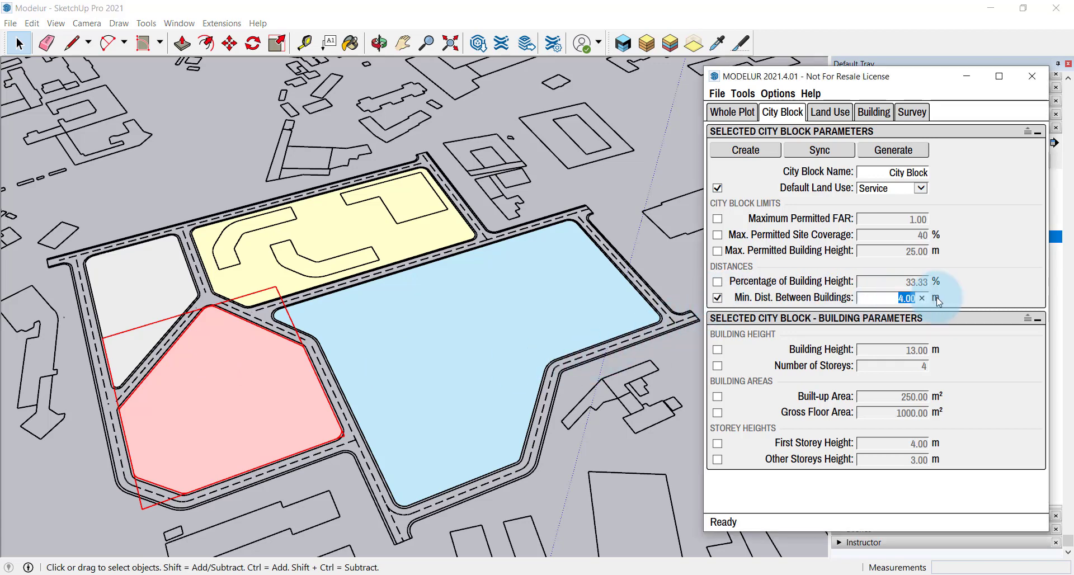
{"action": "type", "text": "6"}
{"action": "key", "text": "Return"}
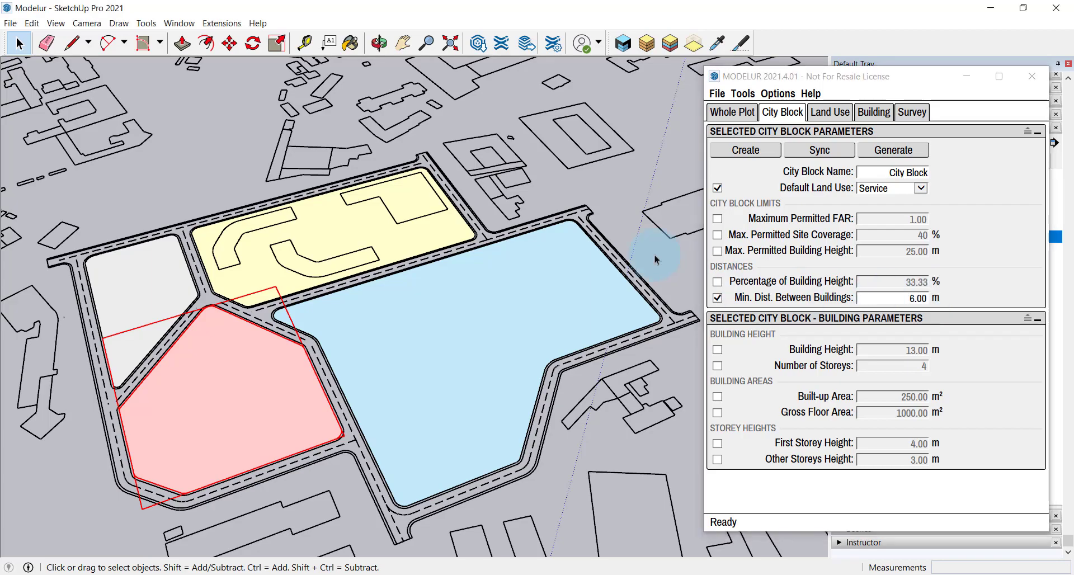
{"action": "left_click", "coordinate": [624, 263]}
Step: Try syncing the northern Residential City Block with the largest block and with the southwestern Service block, and leave the Sync command
{"action": "scroll", "coordinate": [594, 307], "scroll_direction": "down", "scroll_amount": 4}
{"action": "middle_click_drag", "start_coordinate": [593, 306], "coordinate": [635, 358]}
{"action": "scroll", "coordinate": [547, 284], "scroll_direction": "up", "scroll_amount": 2}
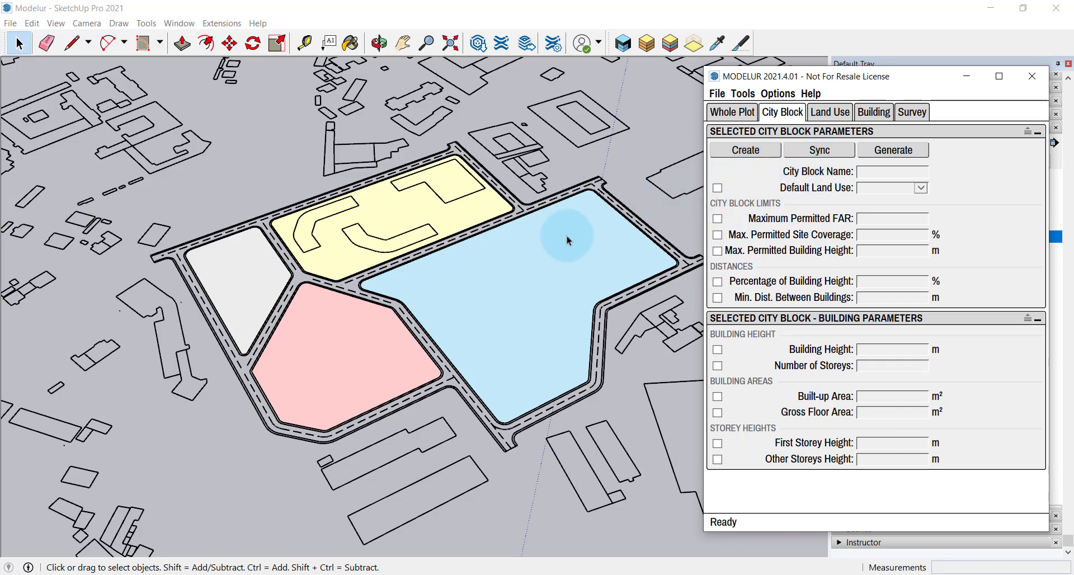
{"action": "left_click", "coordinate": [460, 213]}
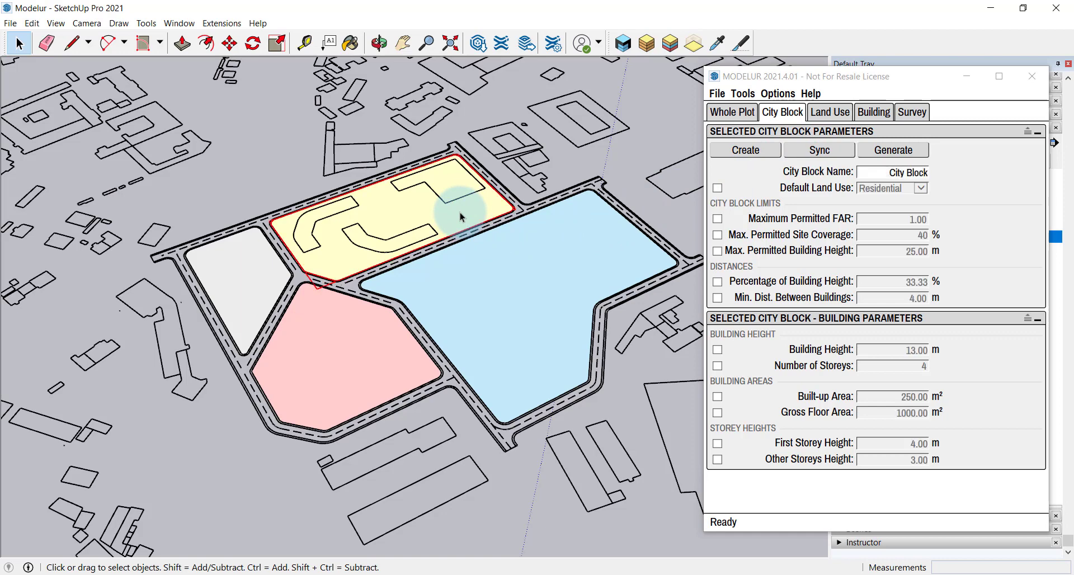
{"action": "left_click", "coordinate": [803, 154]}
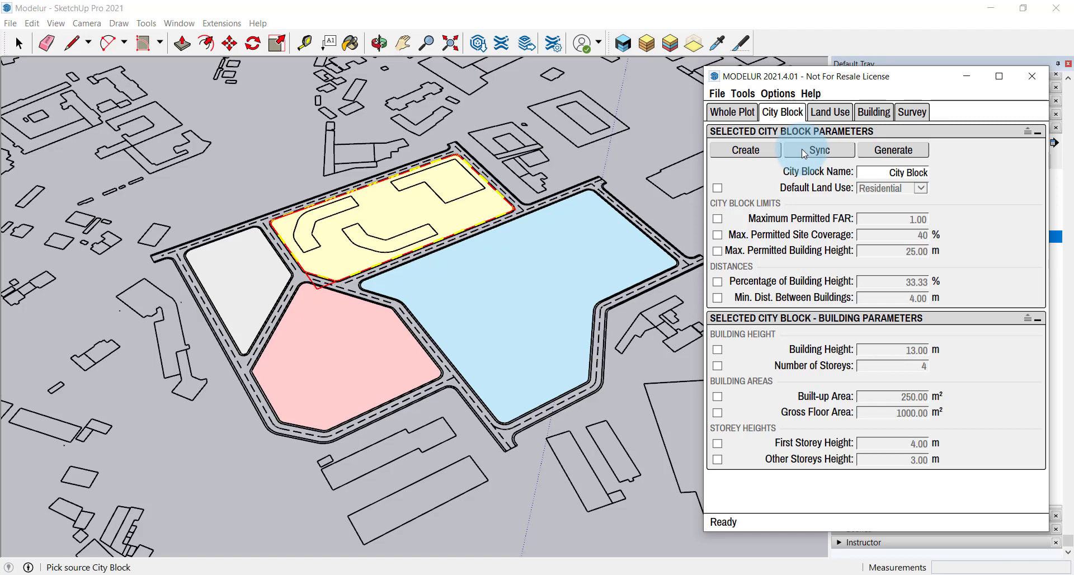
{"action": "left_click", "coordinate": [520, 336]}
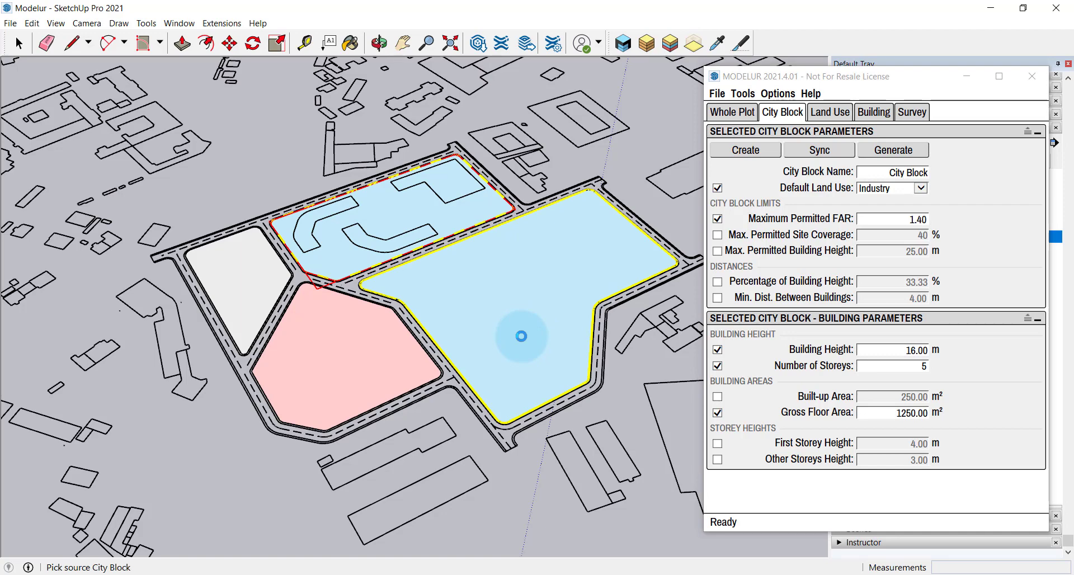
{"action": "left_click", "coordinate": [323, 327]}
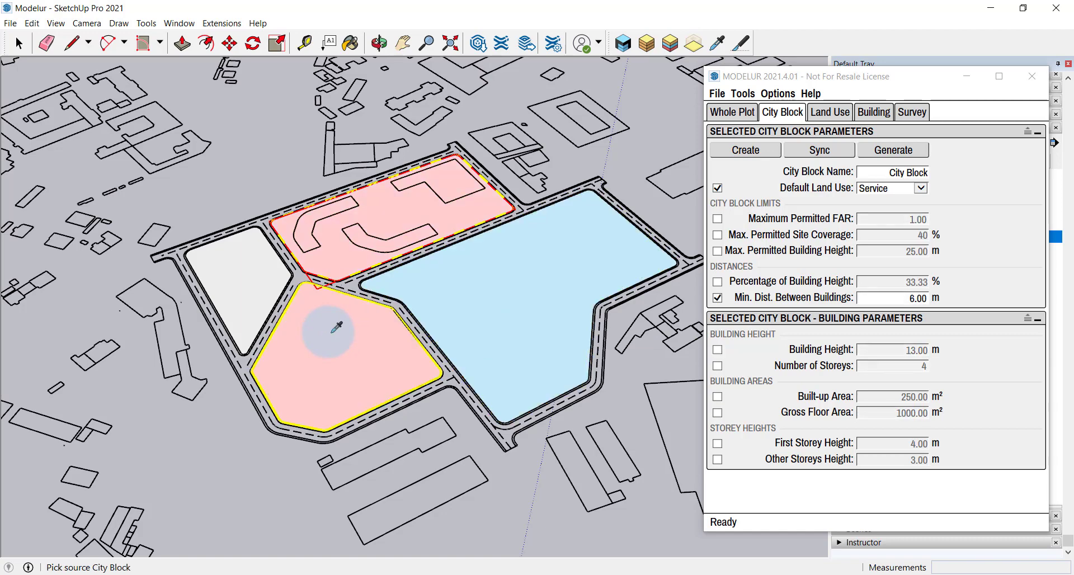
{"action": "left_click", "coordinate": [472, 294]}
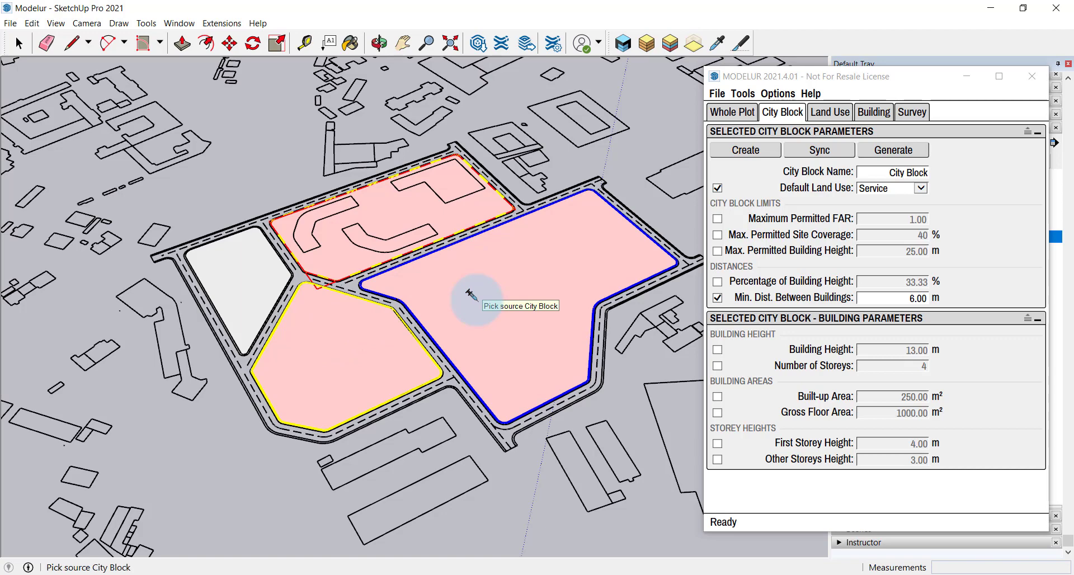
{"action": "key", "text": "space"}
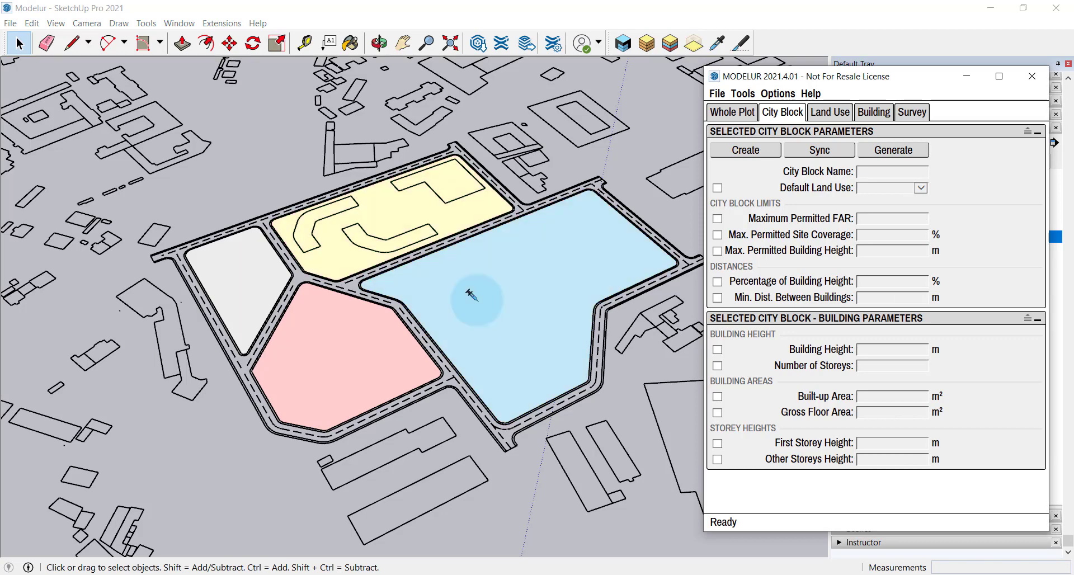
Step: Unlock the southwestern City Block, try scaling it down from a corner, and undo the scaling and unlocking
{"action": "left_click", "coordinate": [388, 341]}
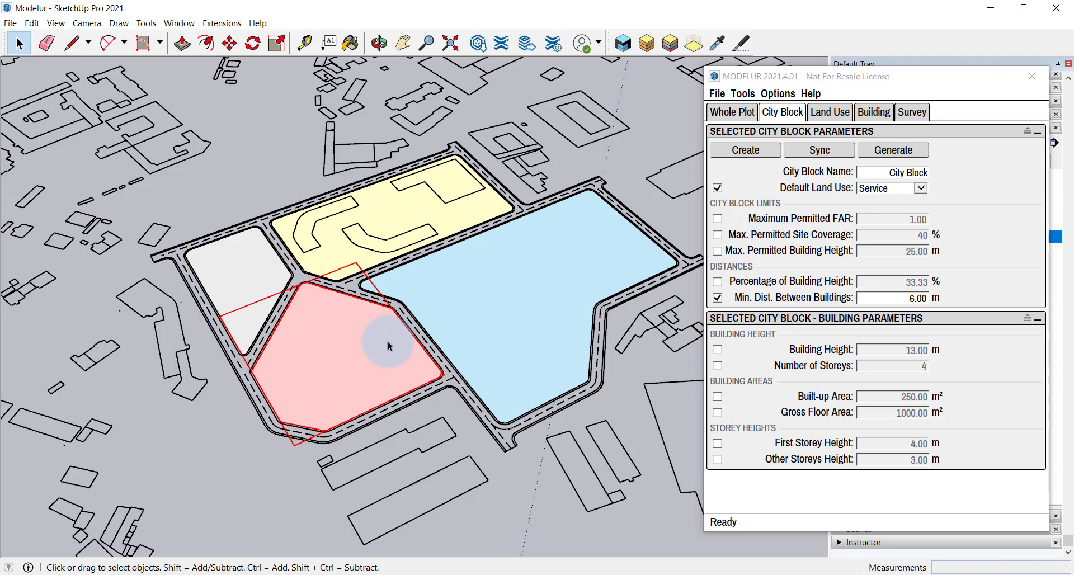
{"action": "right_click", "coordinate": [388, 341]}
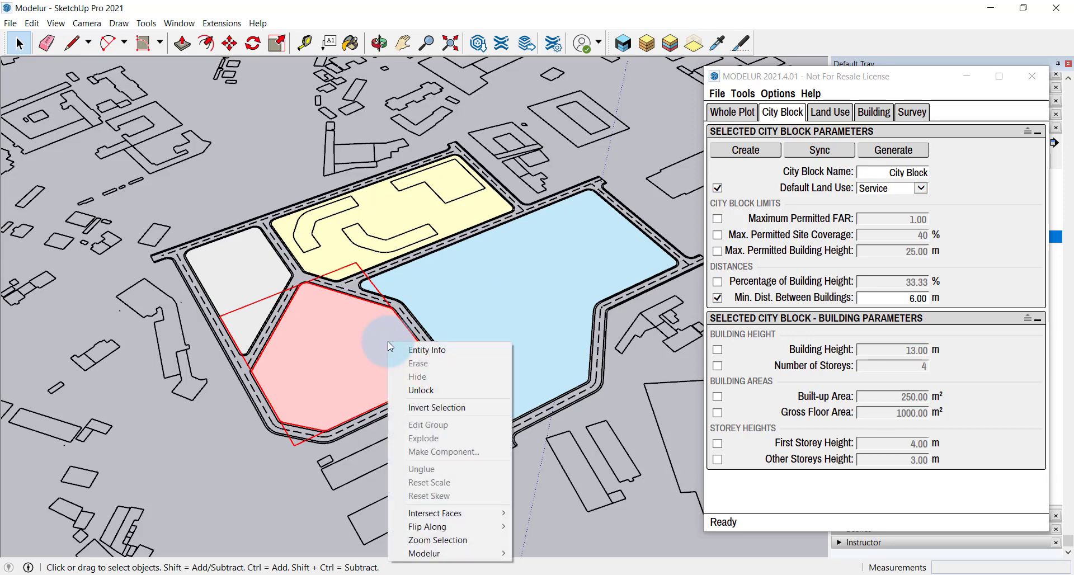
{"action": "left_click", "coordinate": [420, 389]}
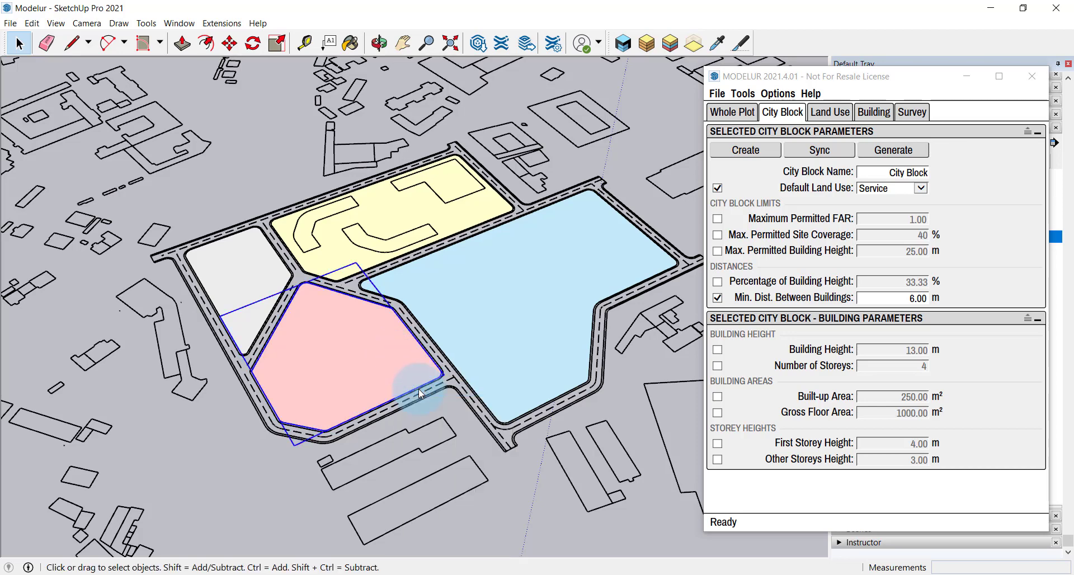
{"action": "key", "text": "m"}
{"action": "key", "text": "s"}
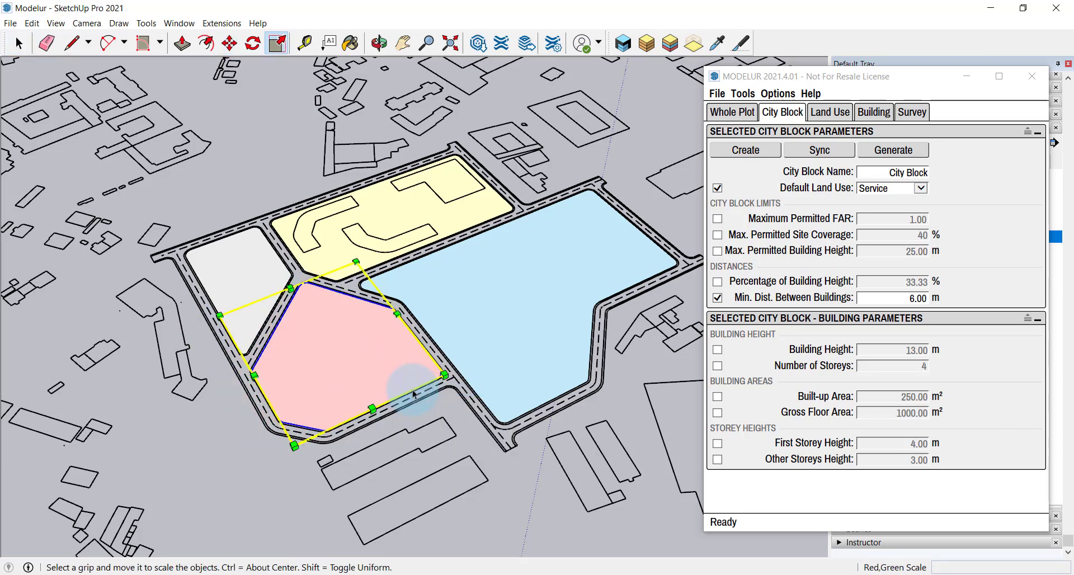
{"action": "left_click_drag", "start_coordinate": [445, 374], "coordinate": [420, 367]}
{"action": "key", "text": "ctrl+z"}
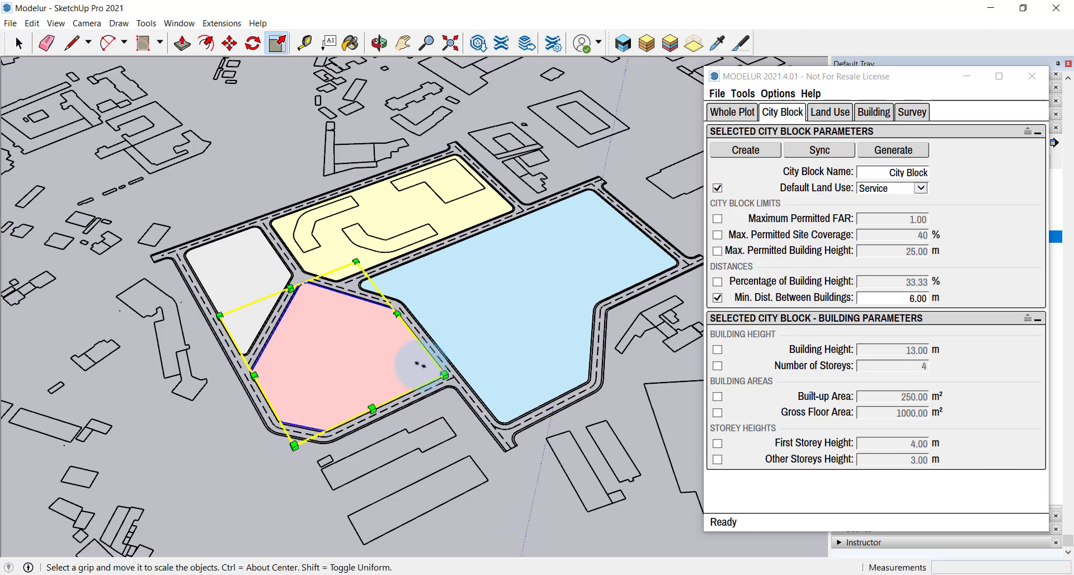
{"action": "key", "text": "space"}
{"action": "key", "text": "ctrl+z"}
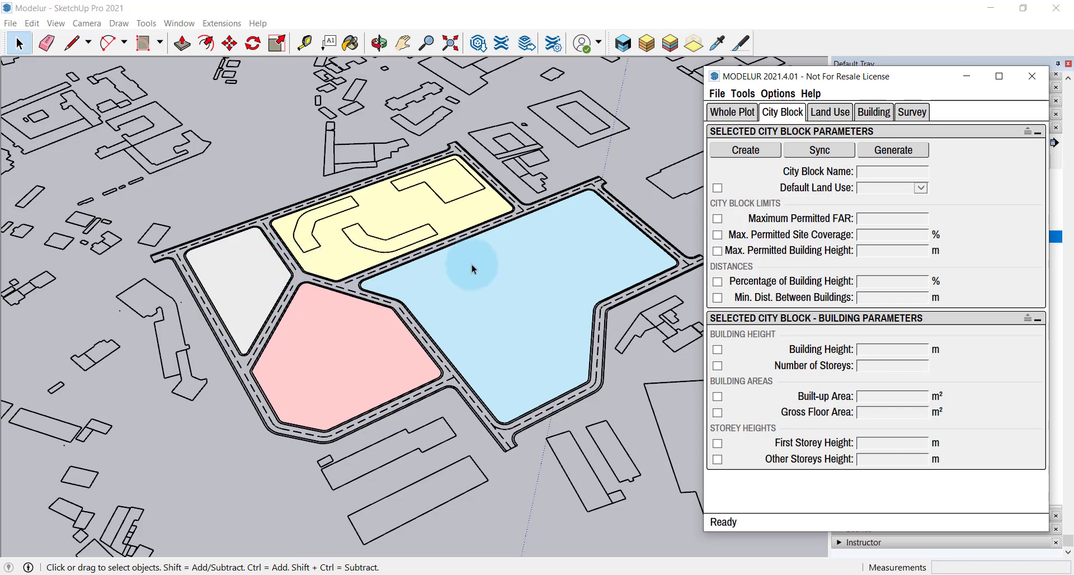
Step: Check the Lock City Blocks Upon Creation setting in the Modelur options
{"action": "left_click", "coordinate": [786, 94]}
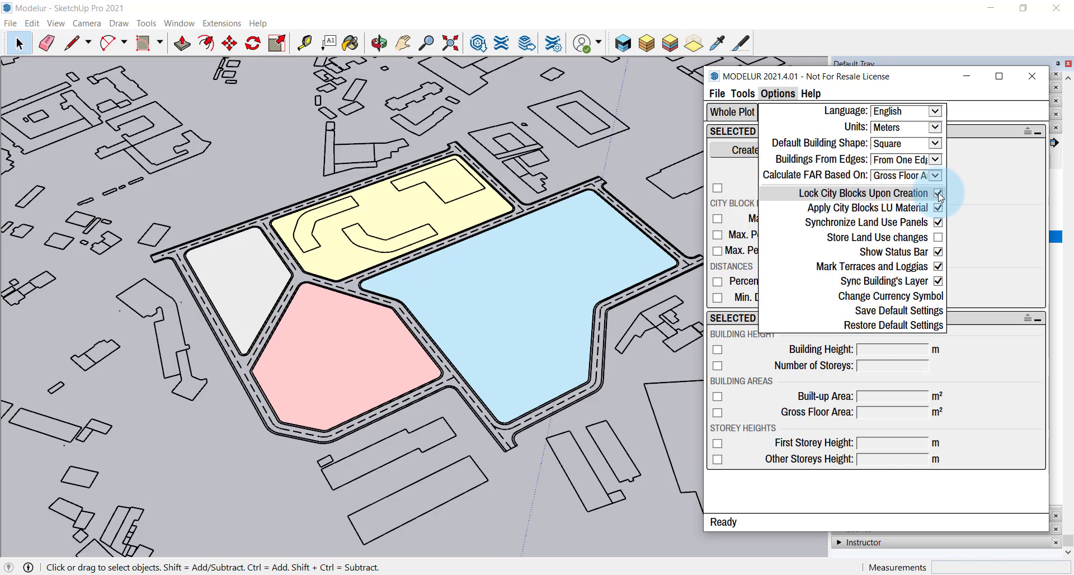
{"action": "left_click", "coordinate": [955, 189]}
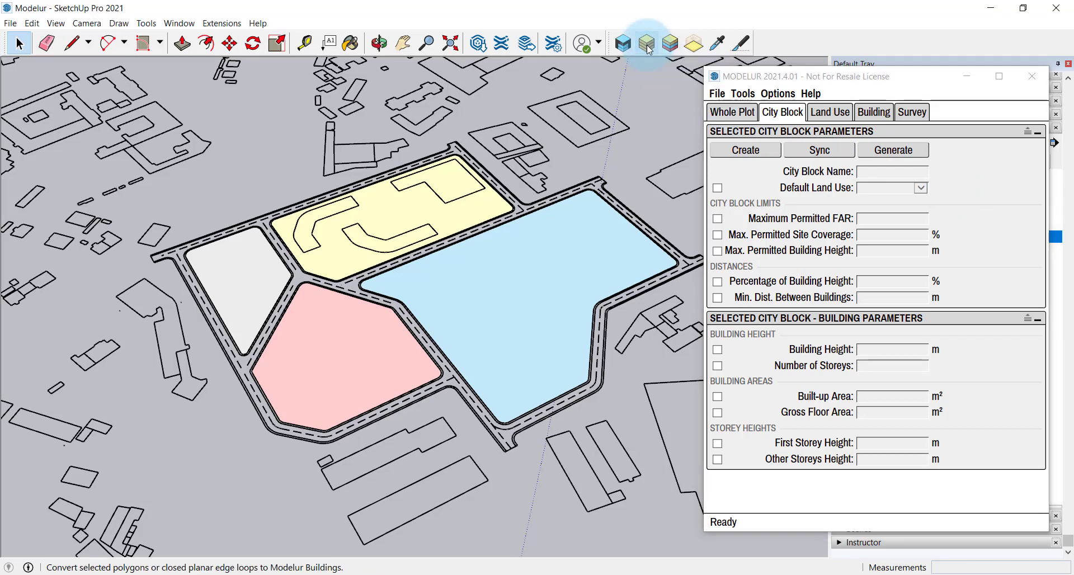
Step: Delete the default simple building standing at the model's origin
{"action": "scroll", "coordinate": [478, 153], "scroll_direction": "down", "scroll_amount": 10}
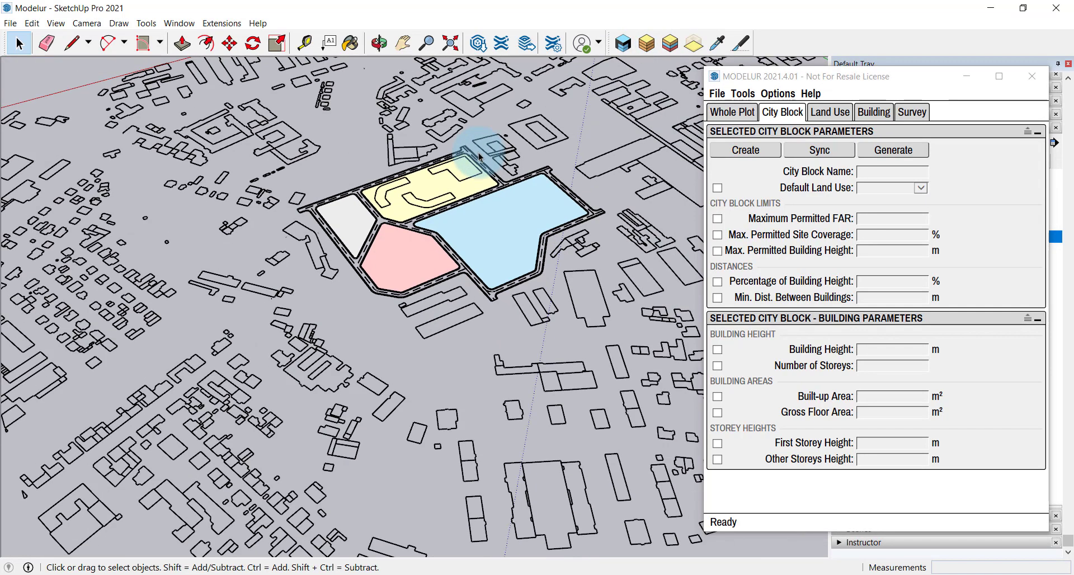
{"action": "scroll", "coordinate": [538, 80], "scroll_direction": "up", "scroll_amount": 4}
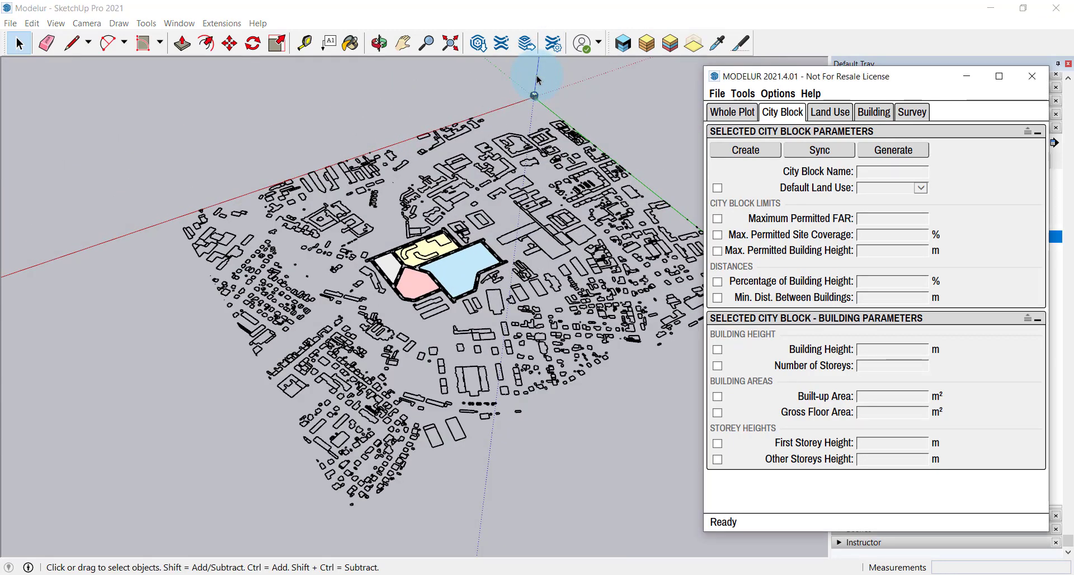
{"action": "scroll", "coordinate": [536, 80], "scroll_direction": "up", "scroll_amount": 8}
{"action": "scroll", "coordinate": [529, 81], "scroll_direction": "up", "scroll_amount": 2}
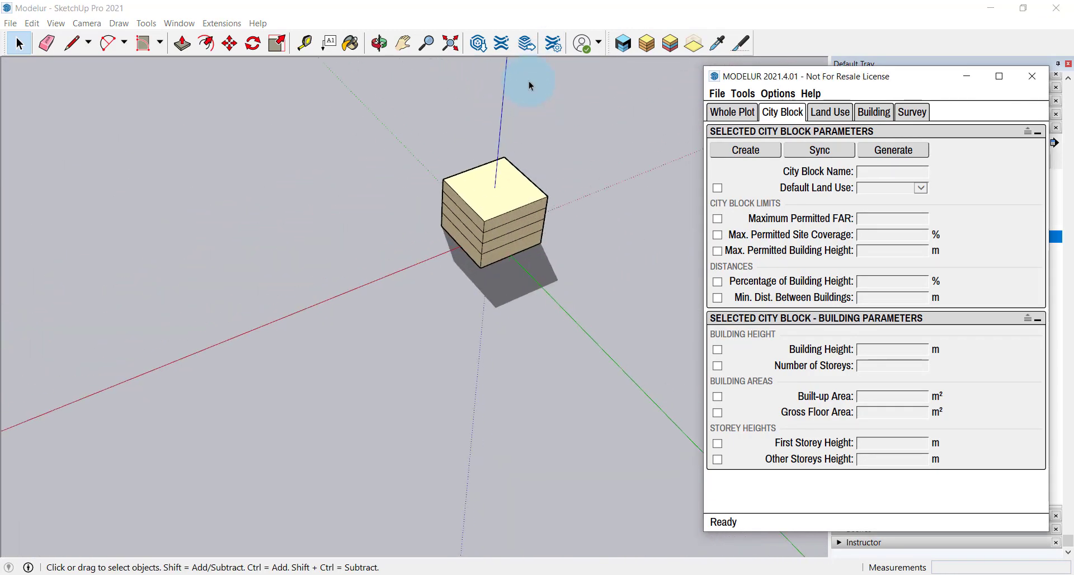
{"action": "left_click", "coordinate": [521, 200]}
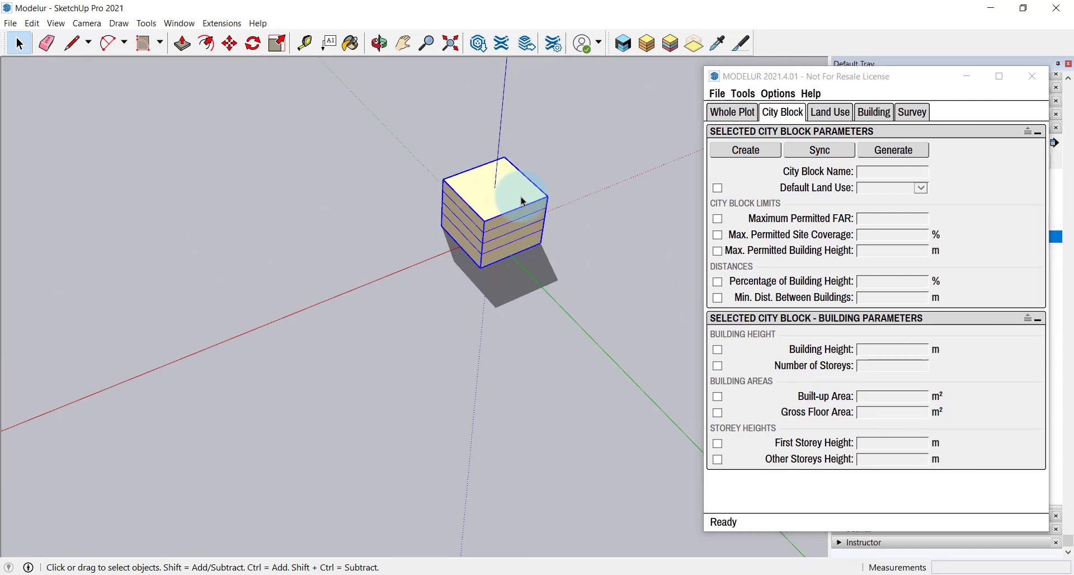
{"action": "key", "text": "Delete"}
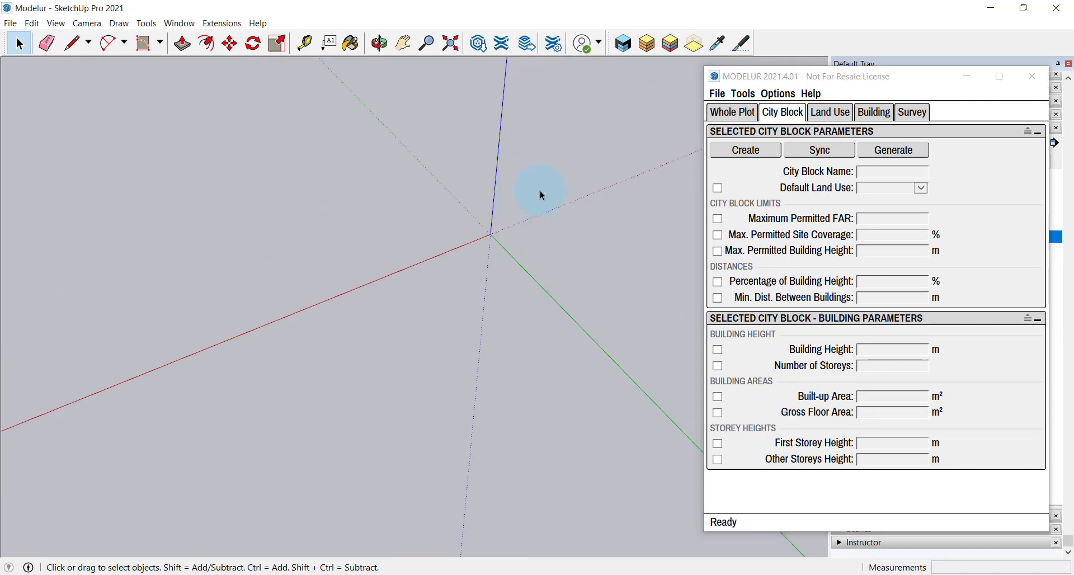
Step: Try creating a default Complex Building at the model's origin without any outline selected, and delete it
{"action": "left_click", "coordinate": [669, 43]}
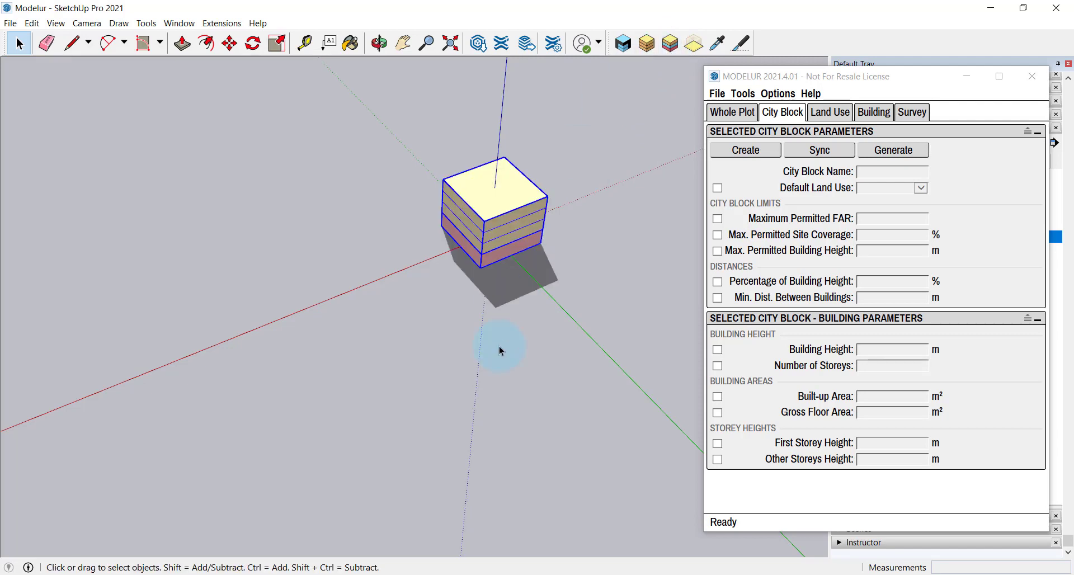
{"action": "middle_click_drag", "start_coordinate": [509, 392], "coordinate": [480, 351]}
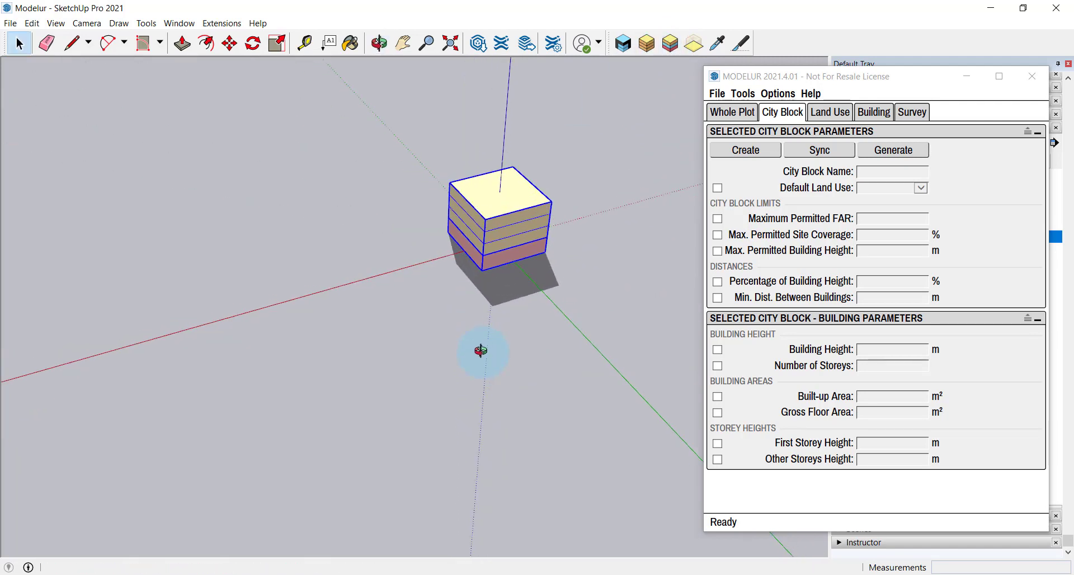
{"action": "key", "text": "Delete"}
Step: Draw a closed four-sided footprint in the northern part of the Parking City Block, with its northeastern side about 28 m long
{"action": "scroll", "coordinate": [526, 280], "scroll_direction": "down", "scroll_amount": 12}
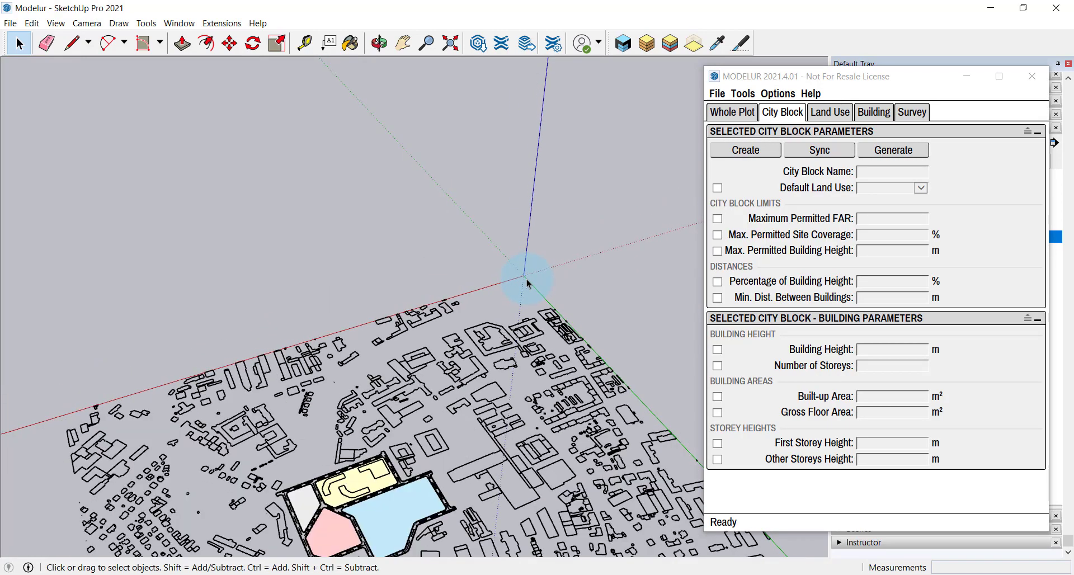
{"action": "scroll", "coordinate": [407, 495], "scroll_direction": "up", "scroll_amount": 8}
{"action": "middle_click_drag", "start_coordinate": [408, 496], "coordinate": [379, 516]}
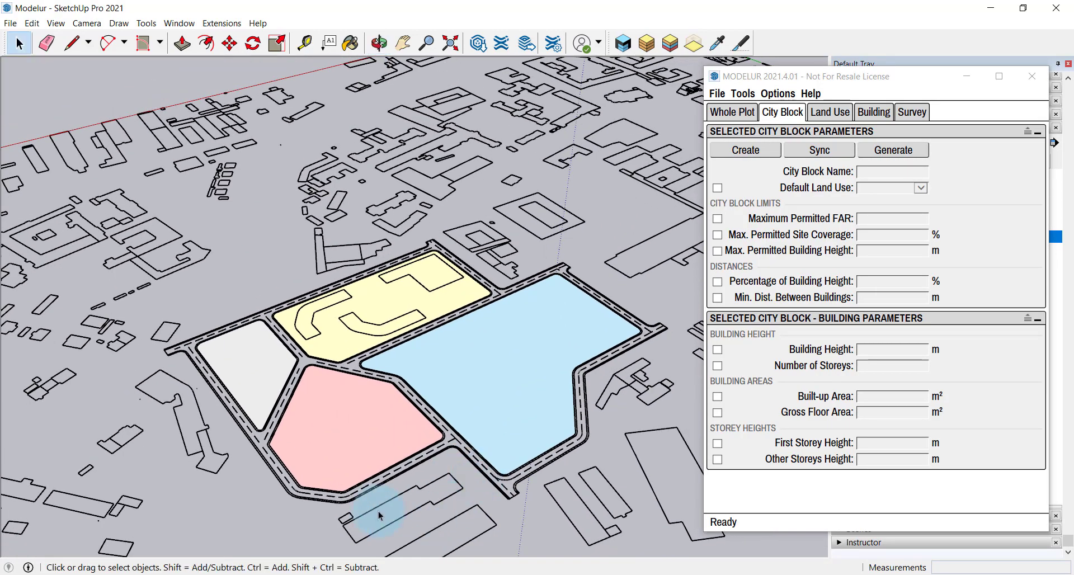
{"action": "scroll", "coordinate": [379, 515], "scroll_direction": "up", "scroll_amount": 1}
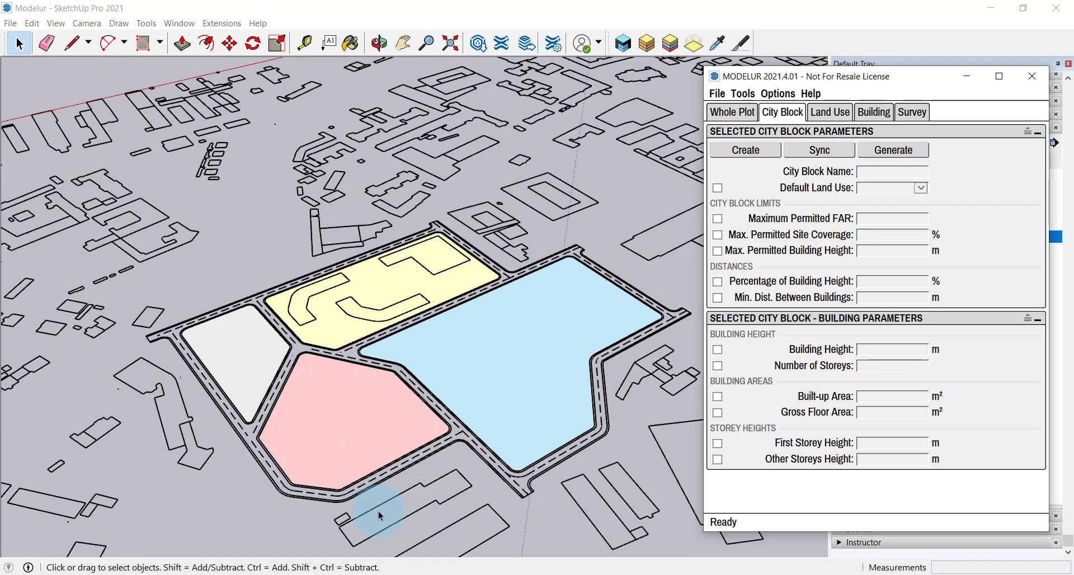
{"action": "scroll", "coordinate": [379, 516], "scroll_direction": "down", "scroll_amount": 3}
{"action": "scroll", "coordinate": [258, 484], "scroll_direction": "up", "scroll_amount": 9}
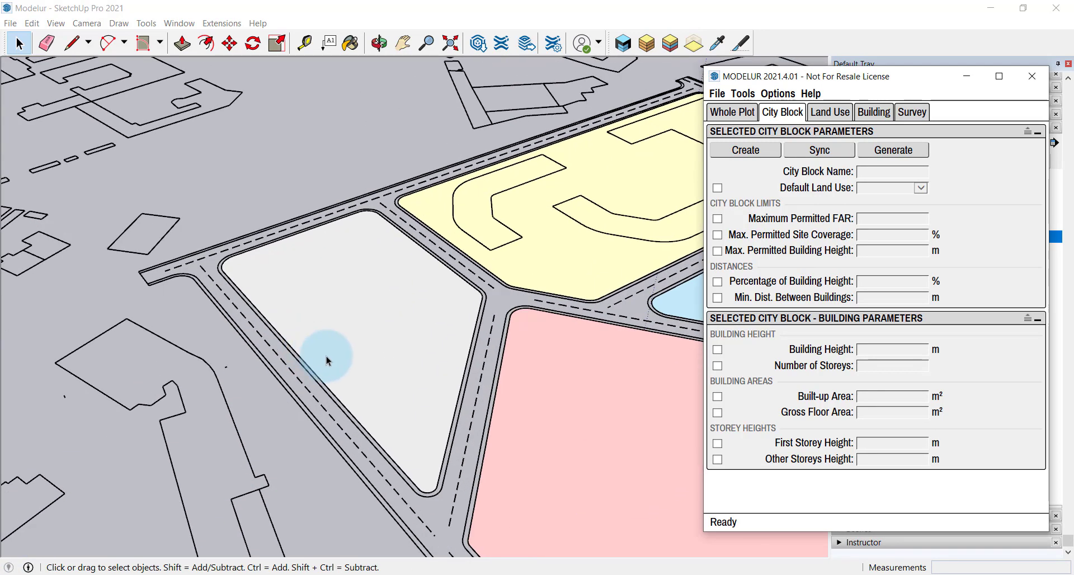
{"action": "mouse_move", "coordinate": [326, 357]}
{"action": "middle_mouse_down"}
{"action": "mouse_move", "coordinate": [415, 414]}
{"action": "mouse_move", "coordinate": [410, 435]}
{"action": "middle_mouse_up"}
{"action": "scroll", "coordinate": [379, 474], "scroll_direction": "up", "scroll_amount": 2}
{"action": "scroll", "coordinate": [190, 206], "scroll_direction": "down", "scroll_amount": 3}
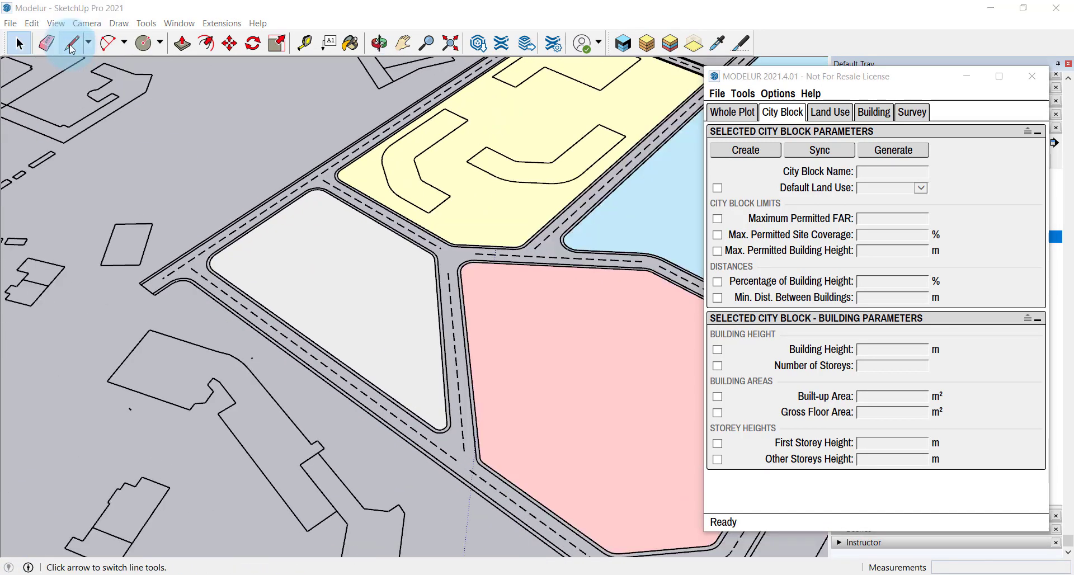
{"action": "left_click", "coordinate": [73, 44]}
{"action": "scroll", "coordinate": [220, 240], "scroll_direction": "up", "scroll_amount": 3}
{"action": "middle_click_drag", "start_coordinate": [367, 369], "coordinate": [278, 235]}
{"action": "left_click", "coordinate": [305, 213]}
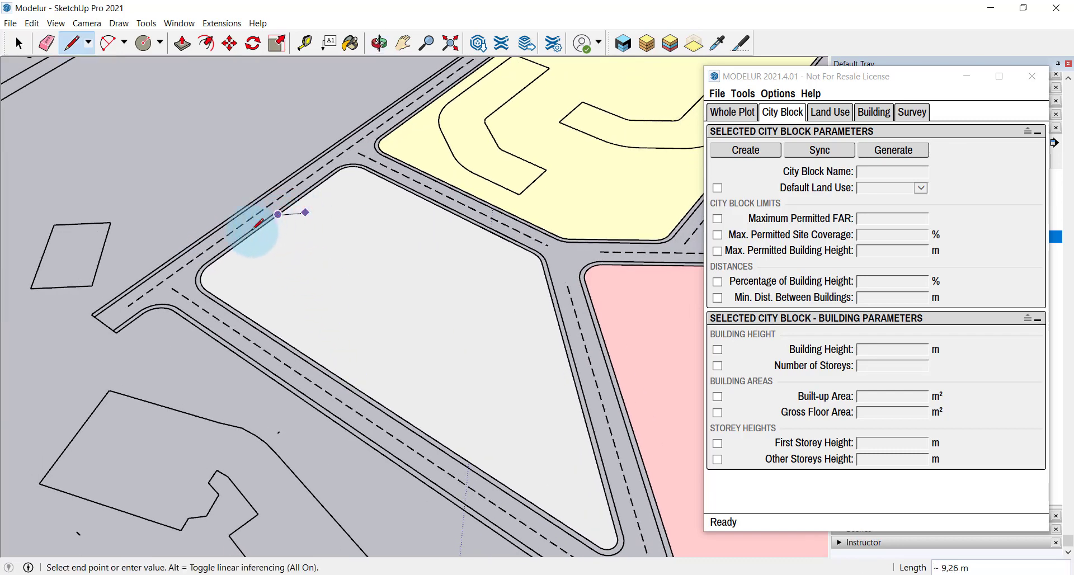
{"action": "left_click", "coordinate": [227, 272]}
{"action": "left_click", "coordinate": [371, 363]}
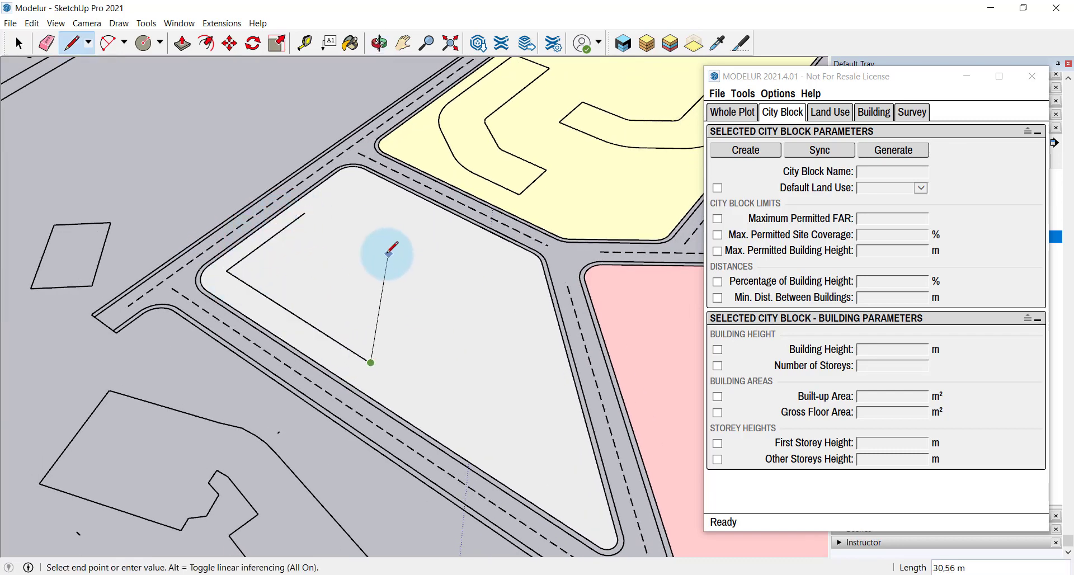
{"action": "left_click", "coordinate": [401, 266]}
{"action": "left_click", "coordinate": [305, 212]}
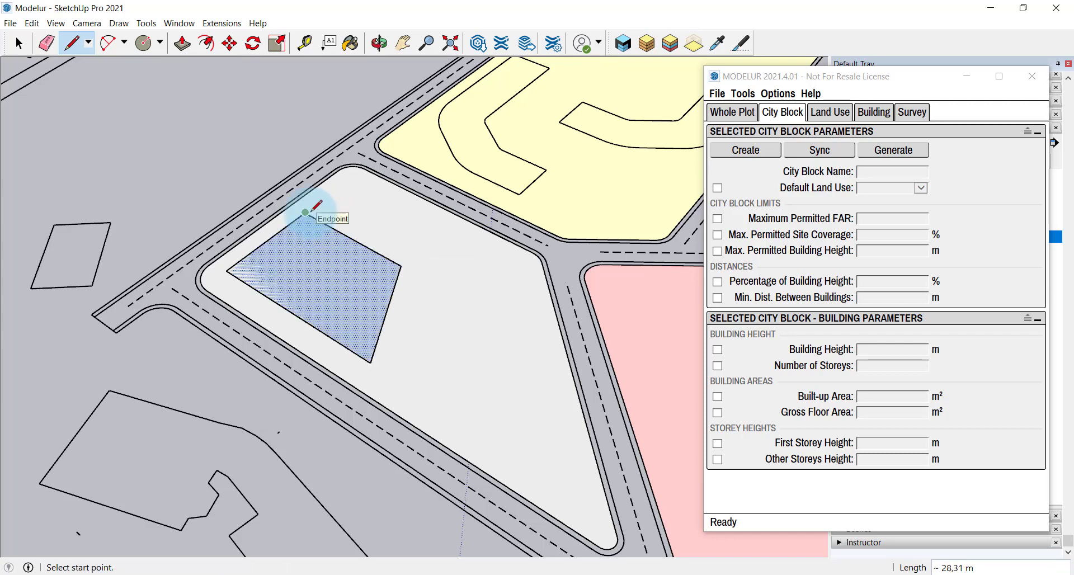
Step: Convert the four-sided footprint on the Parking City Block to a simple Modelur Building
{"action": "left_click", "coordinate": [19, 44]}
{"action": "middle_click_drag", "start_coordinate": [388, 308], "coordinate": [397, 297]}
{"action": "left_click", "coordinate": [644, 44]}
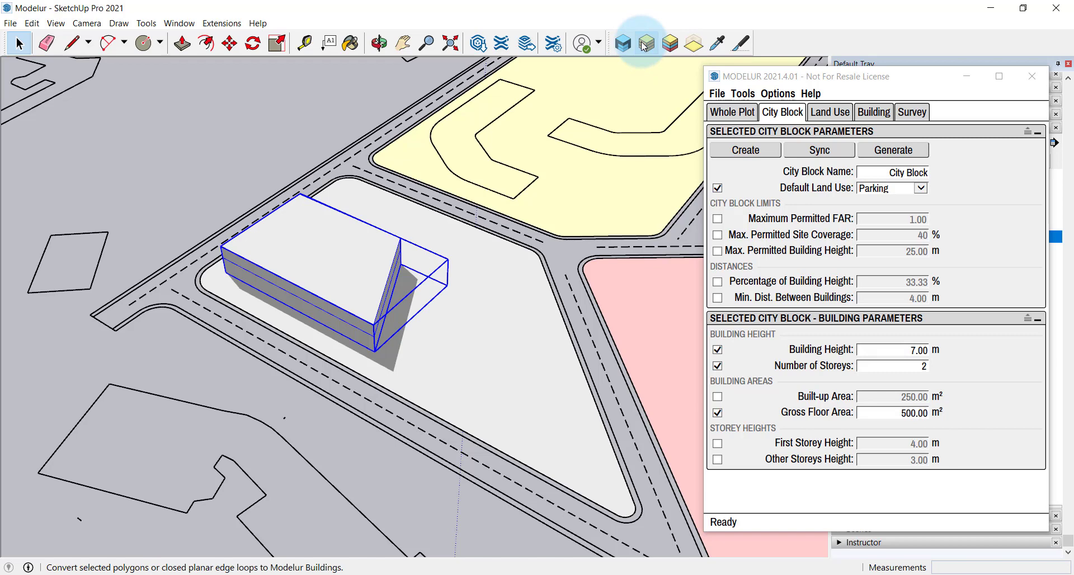
Step: Override the new building's First Storey Height with 5 m
{"action": "middle_click_drag", "start_coordinate": [473, 418], "coordinate": [301, 287]}
{"action": "scroll", "coordinate": [308, 276], "scroll_direction": "up", "scroll_amount": 3}
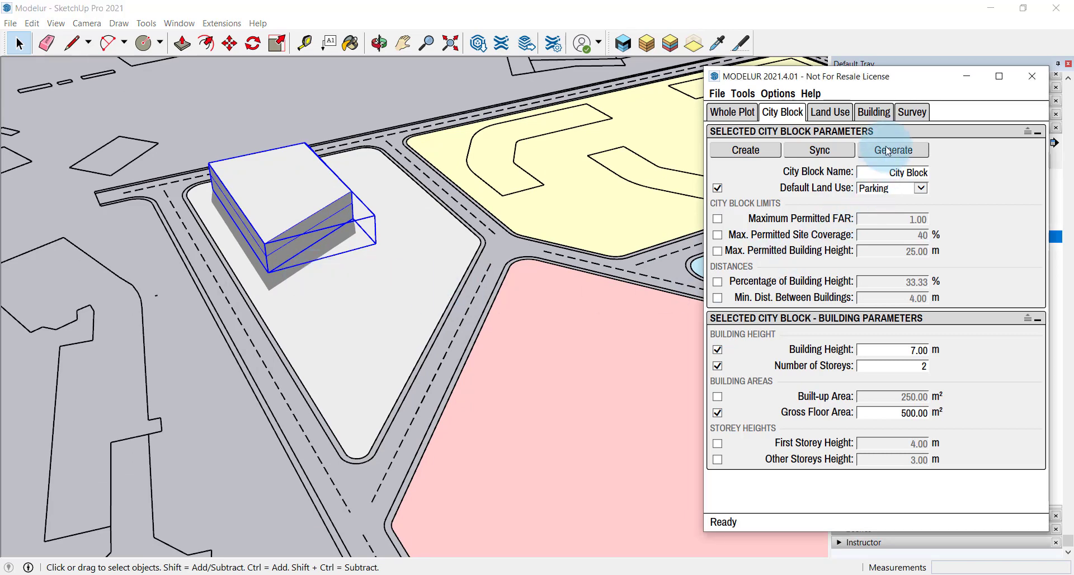
{"action": "left_click", "coordinate": [887, 115]}
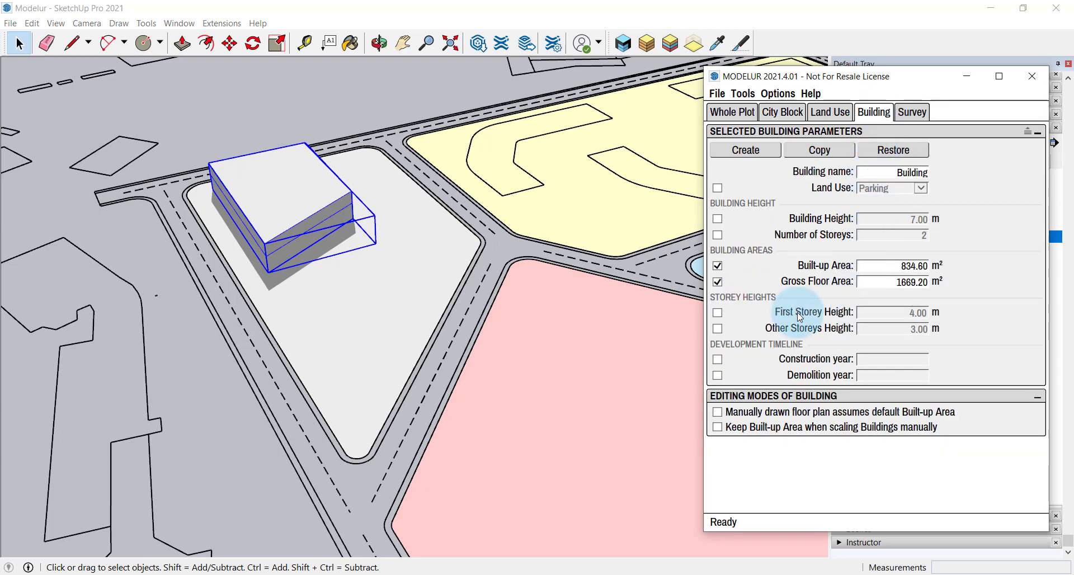
{"action": "left_click", "coordinate": [717, 312]}
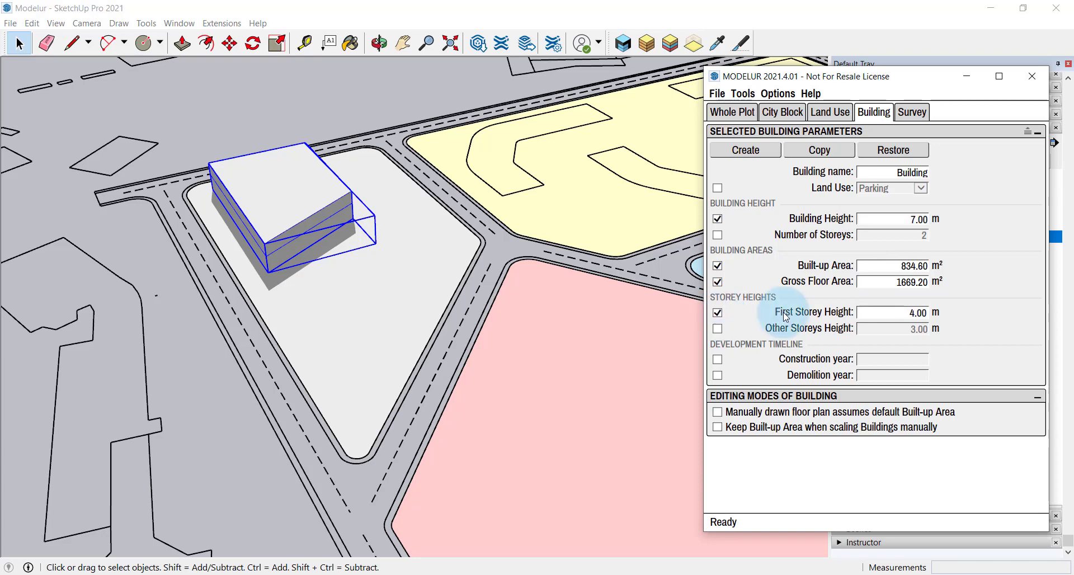
{"action": "left_click", "coordinate": [906, 313]}
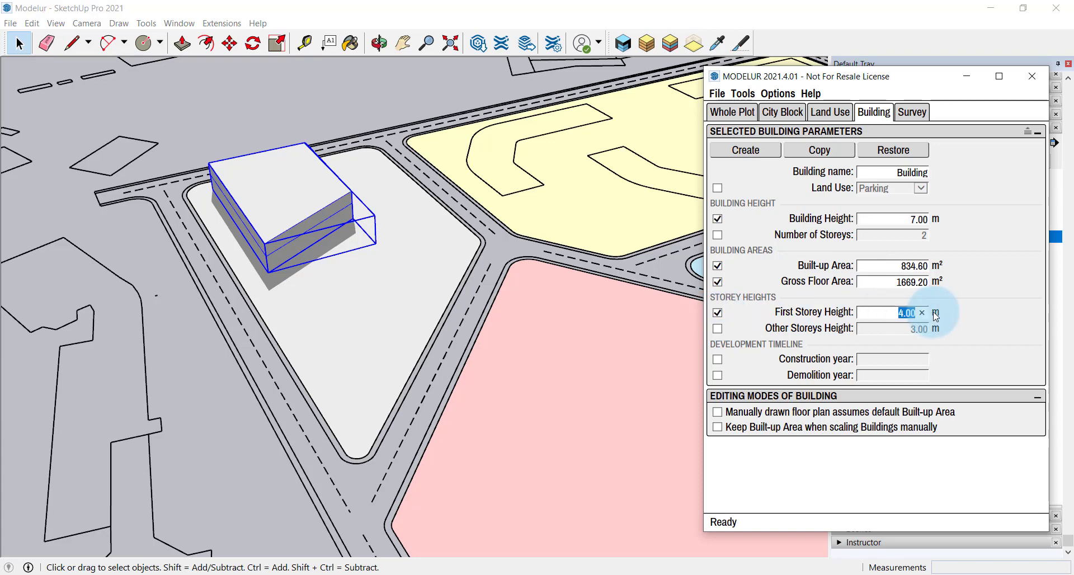
{"action": "type", "text": "5"}
{"action": "key", "text": "Return"}
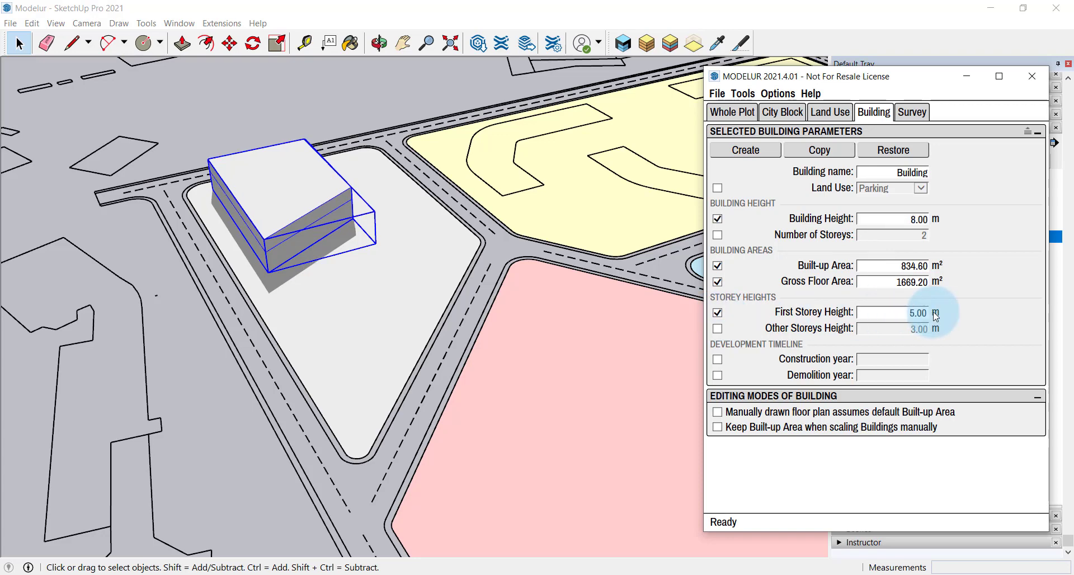
{"action": "left_click", "coordinate": [635, 337]}
{"action": "left_click", "coordinate": [202, 360]}
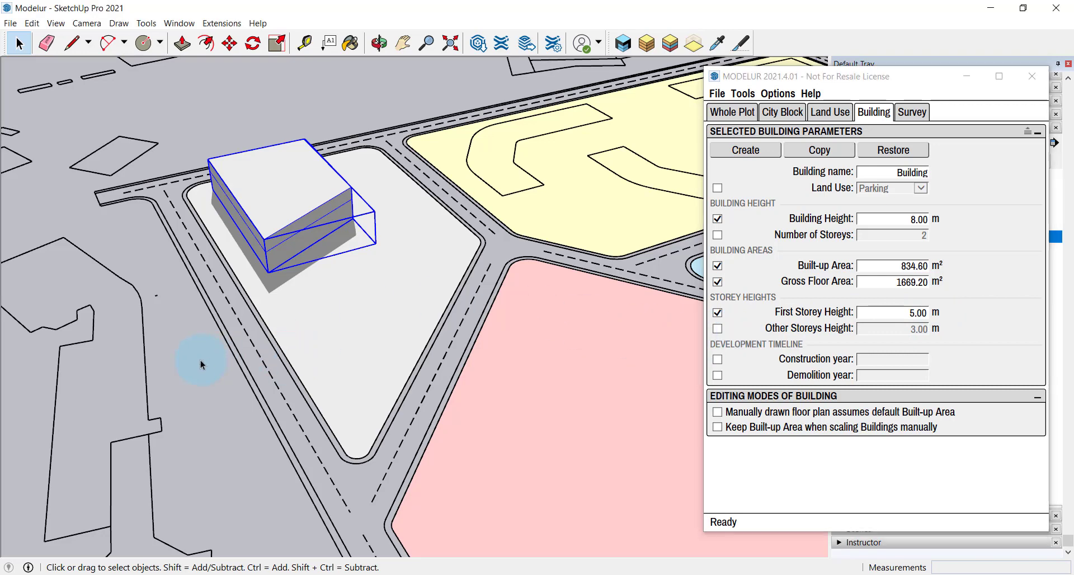
Step: Move the building by its base corner from the Parking block onto the southwestern Service block and clear the selection
{"action": "left_click", "coordinate": [316, 220]}
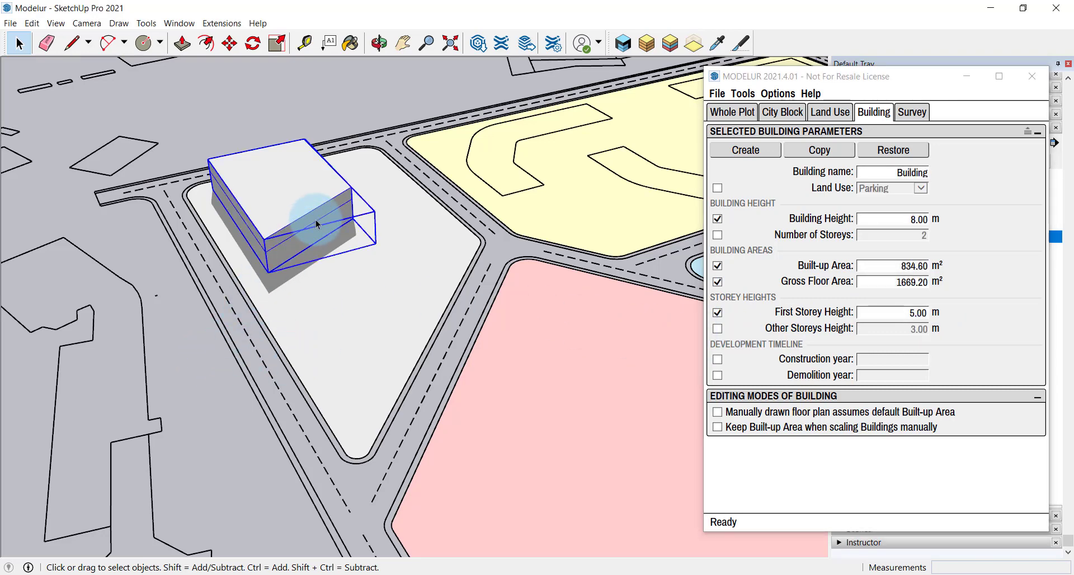
{"action": "key", "text": "m"}
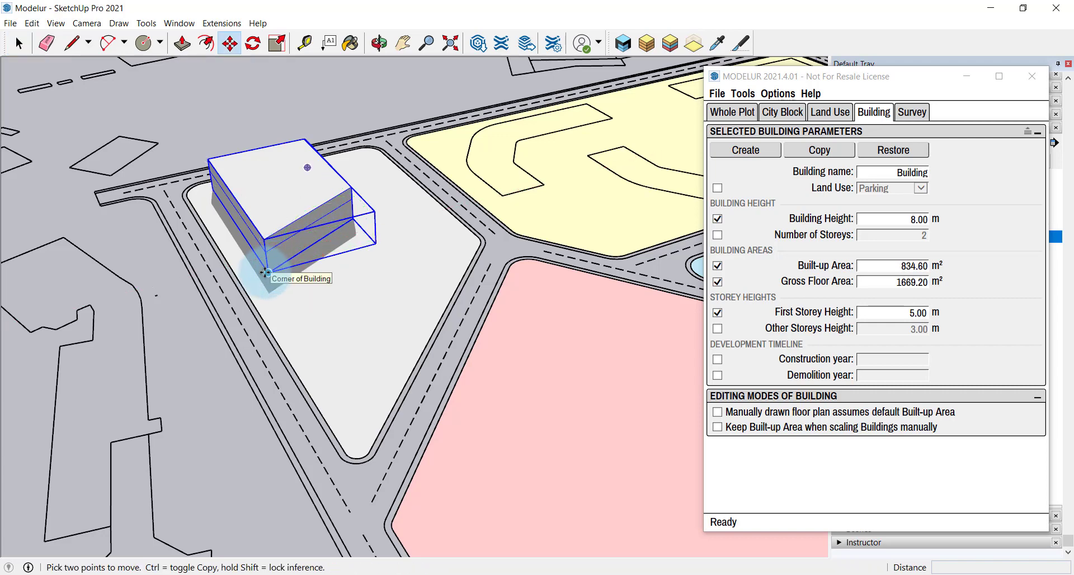
{"action": "left_click", "coordinate": [266, 272]}
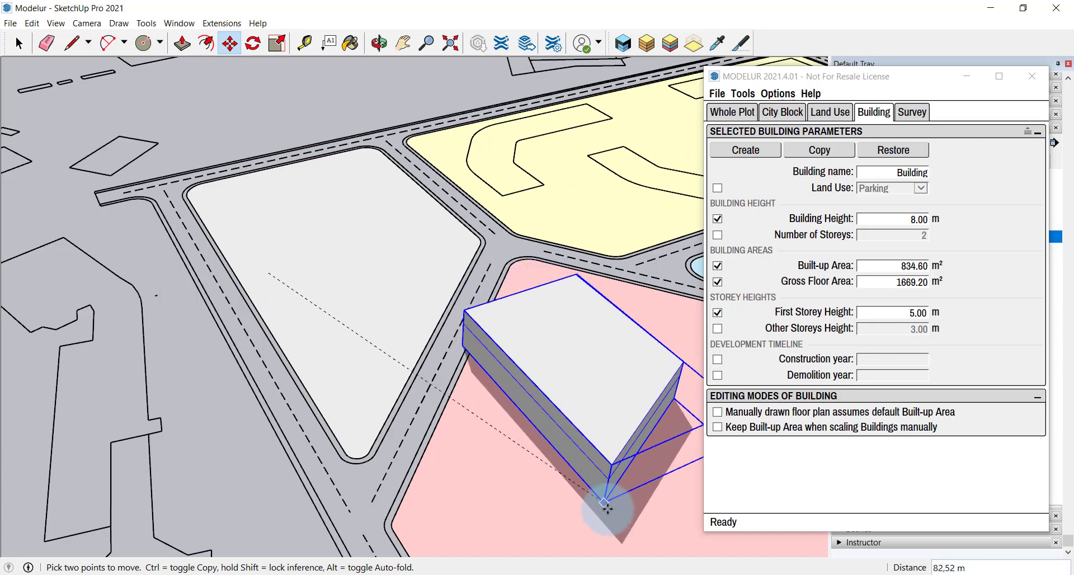
{"action": "left_click", "coordinate": [627, 550]}
{"action": "scroll", "coordinate": [345, 196], "scroll_direction": "down", "scroll_amount": 5}
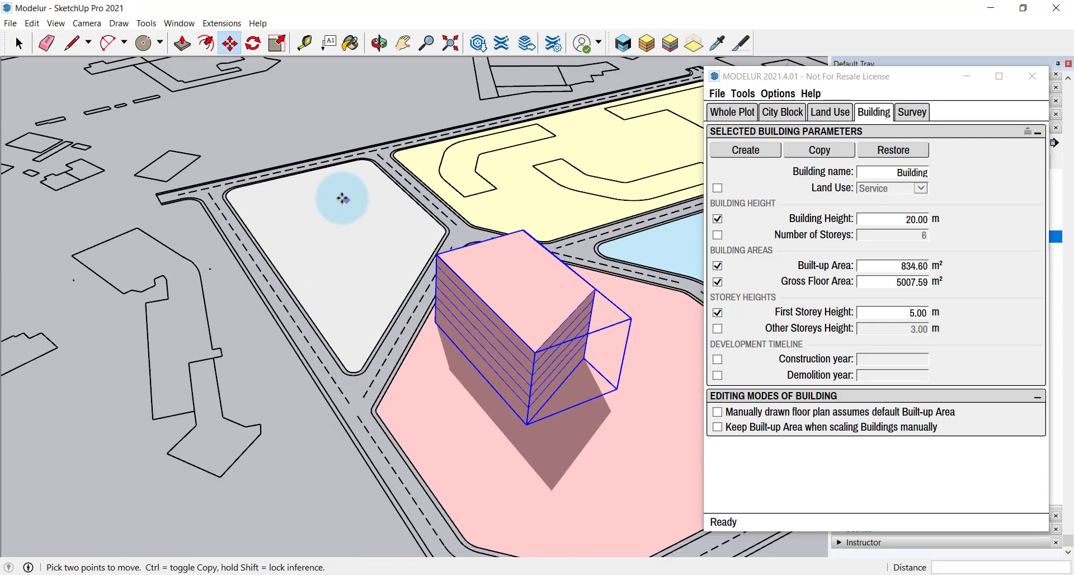
{"action": "middle_click_drag", "start_coordinate": [604, 330], "coordinate": [273, 342]}
{"action": "scroll", "coordinate": [267, 286], "scroll_direction": "up", "scroll_amount": 1}
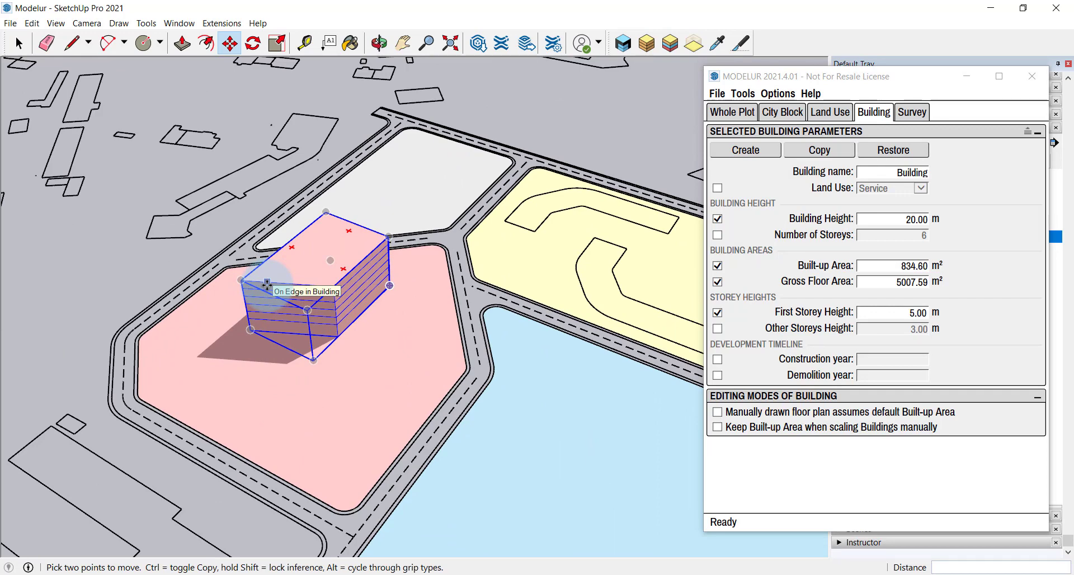
{"action": "key", "text": "ctrl+t"}
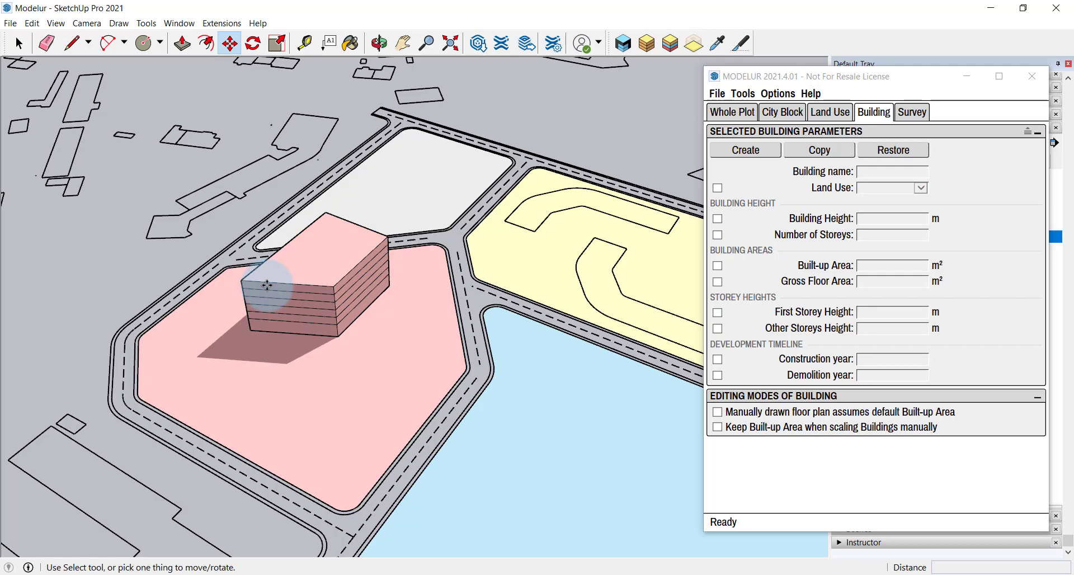
{"action": "key", "text": "space"}
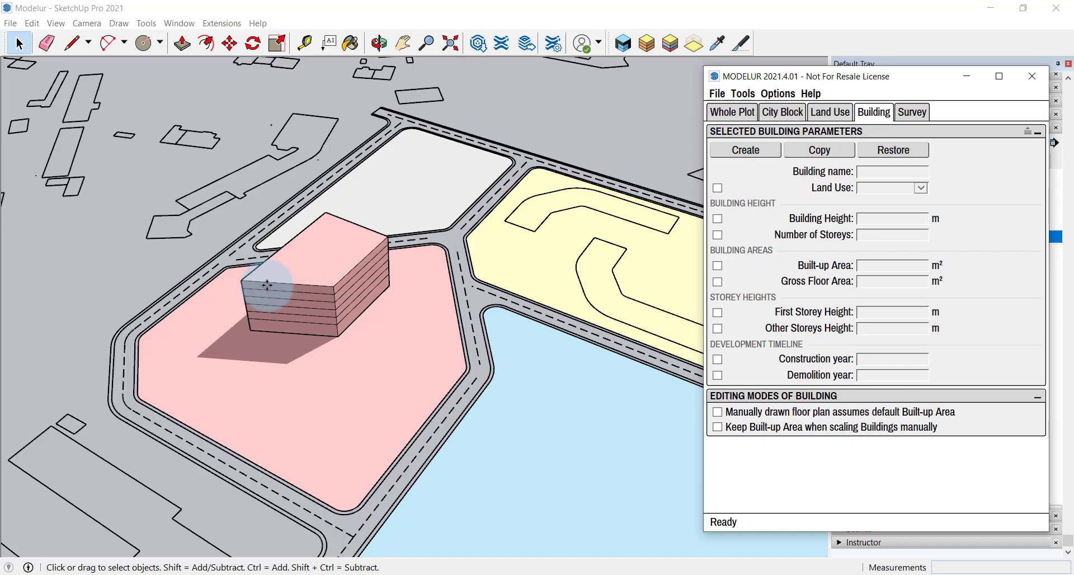
Step: Convert the three building outlines on the northern Residential City Block to Complex Buildings and clear the selection
{"action": "scroll", "coordinate": [267, 286], "scroll_direction": "down", "scroll_amount": 6}
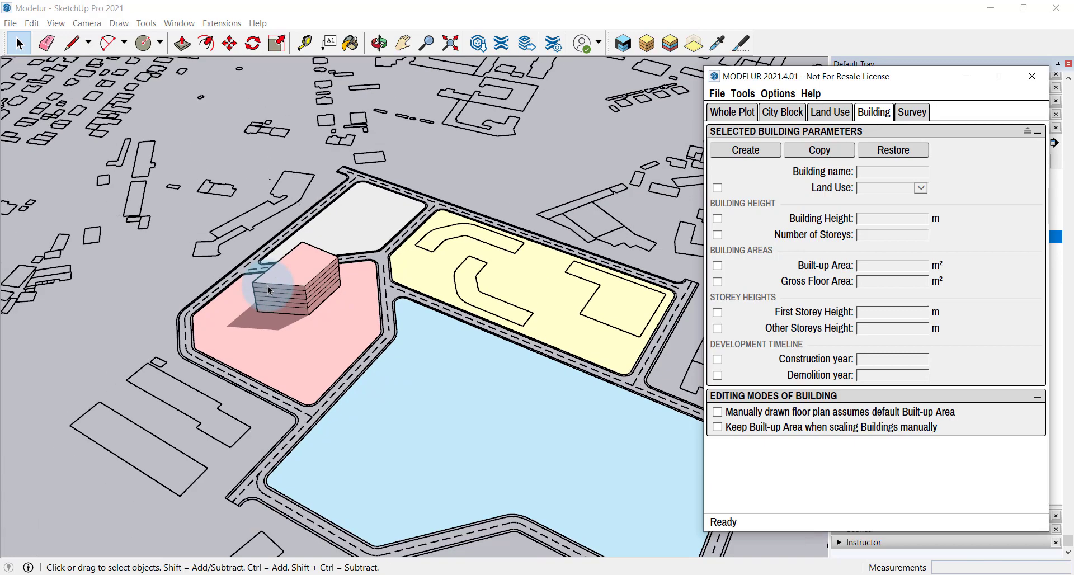
{"action": "scroll", "coordinate": [460, 281], "scroll_direction": "up", "scroll_amount": 5}
{"action": "middle_click_drag", "start_coordinate": [460, 281], "coordinate": [576, 322]}
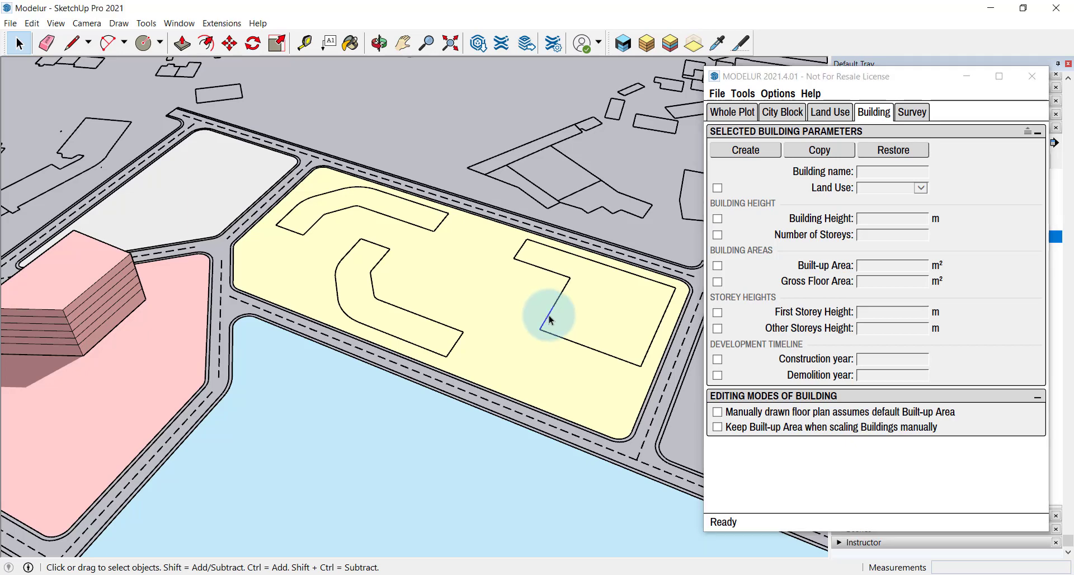
{"action": "left_click", "coordinate": [437, 323], "text": "shift"}
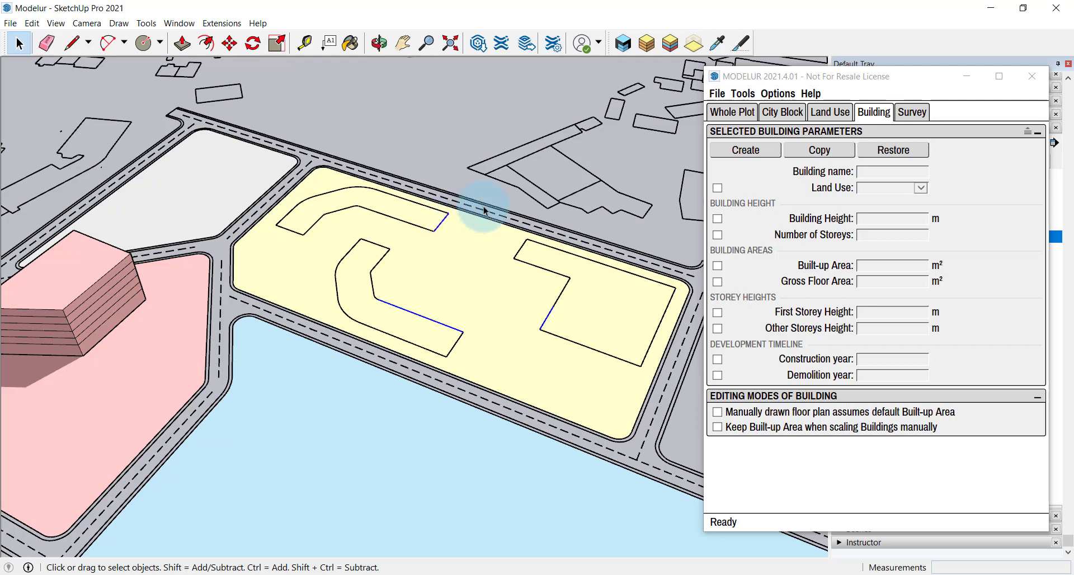
{"action": "left_click", "coordinate": [671, 44]}
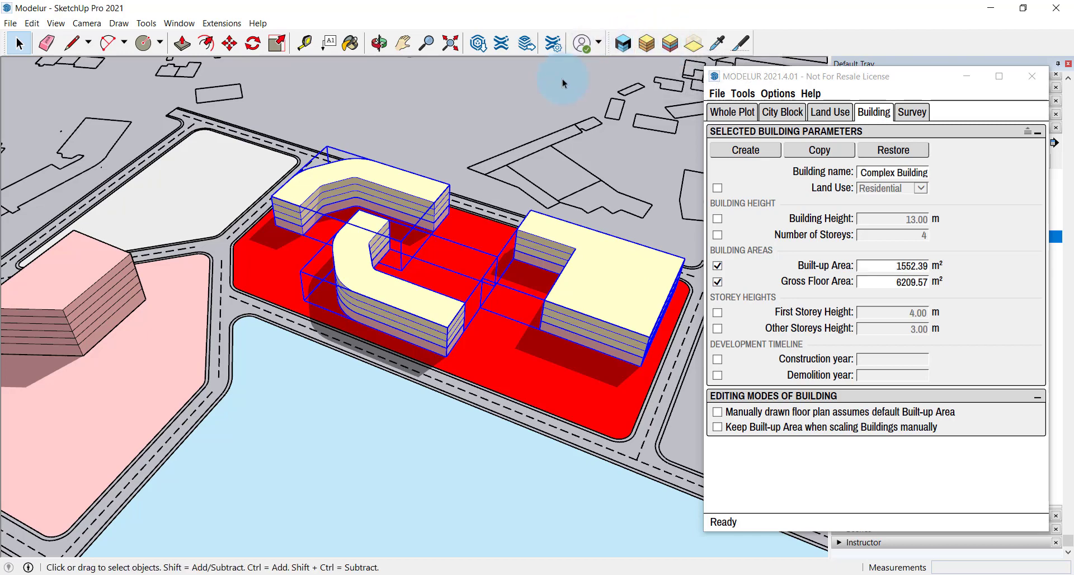
{"action": "left_click", "coordinate": [517, 142]}
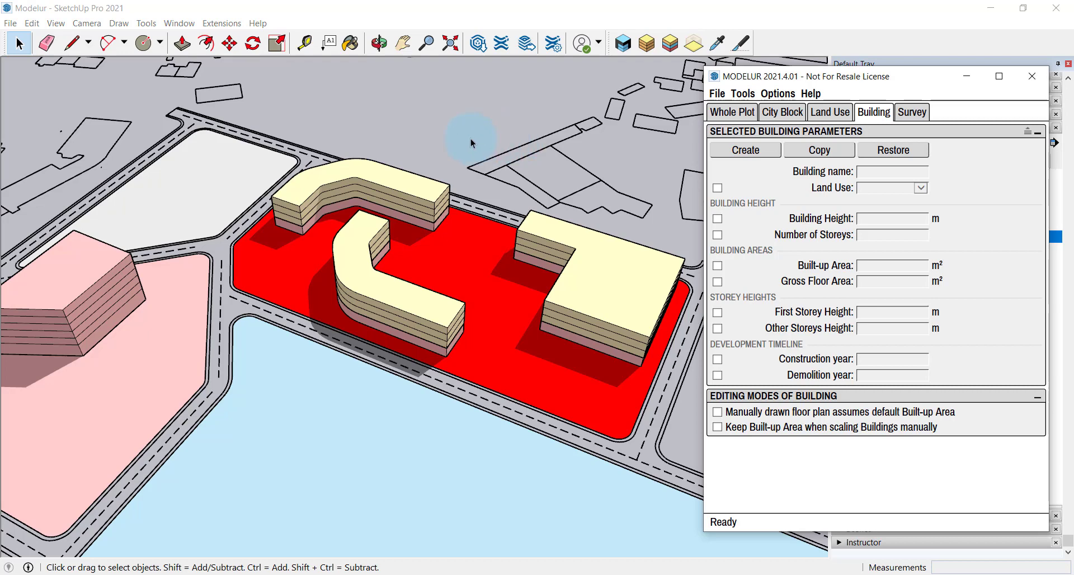
{"action": "left_click", "coordinate": [427, 334]}
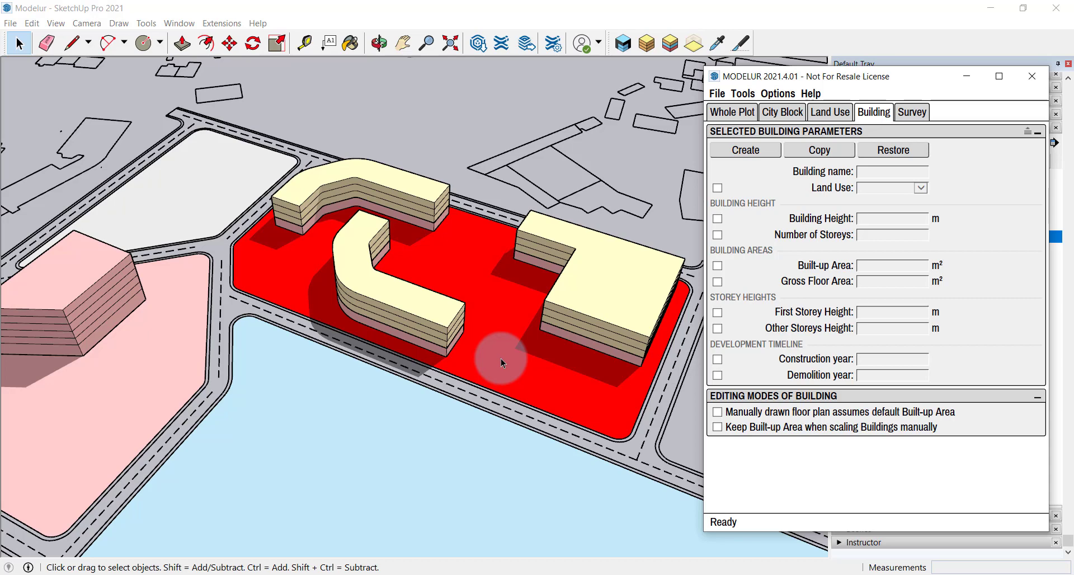
Step: Override the Residential City Block's Maximum Permitted FAR with 1.5 and clear the selection
{"action": "left_click", "coordinate": [793, 114]}
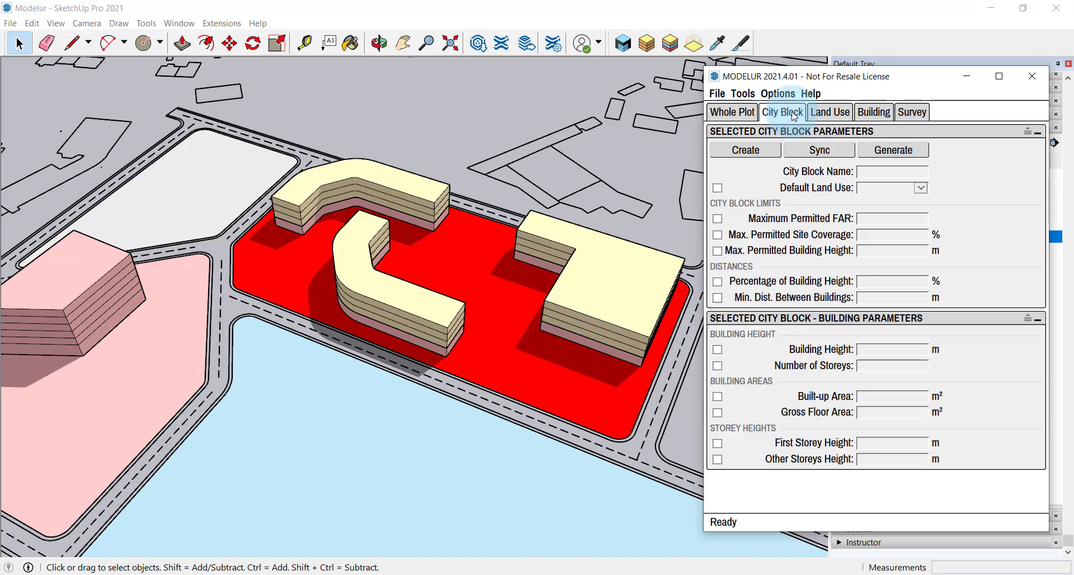
{"action": "left_click", "coordinate": [475, 270]}
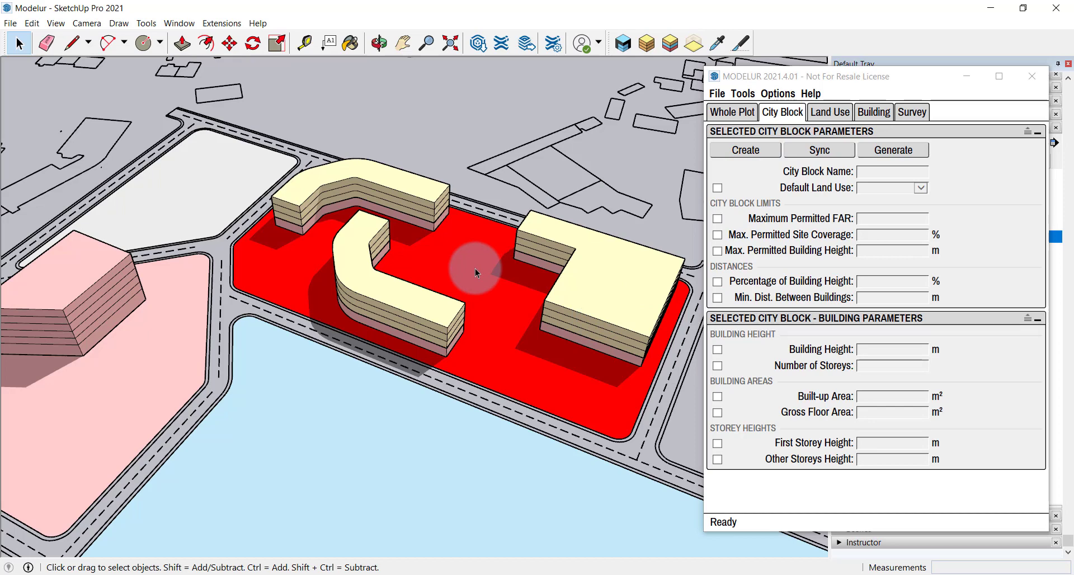
{"action": "left_click", "coordinate": [475, 269]}
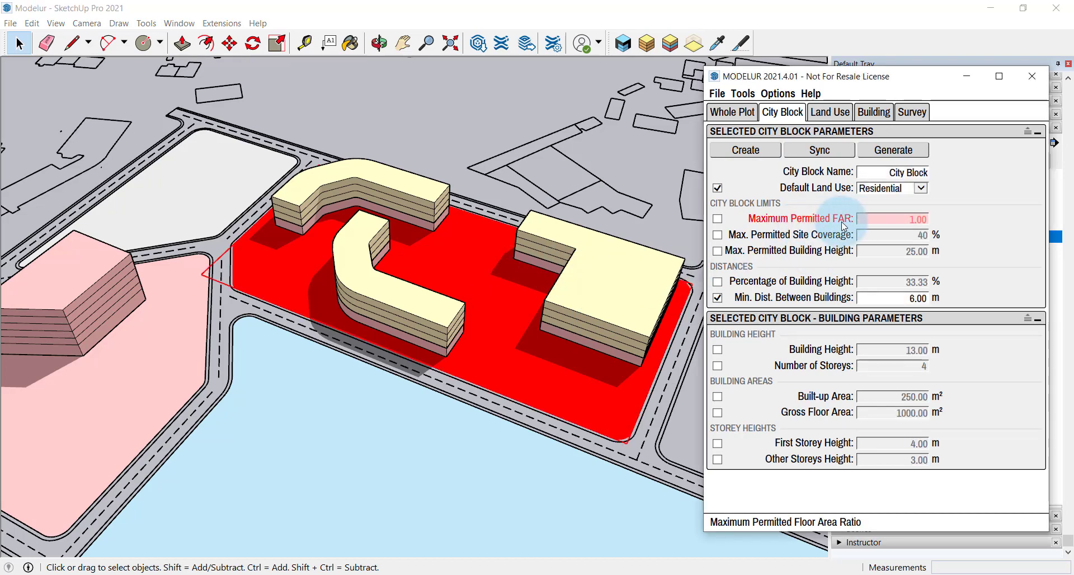
{"action": "left_click", "coordinate": [718, 220]}
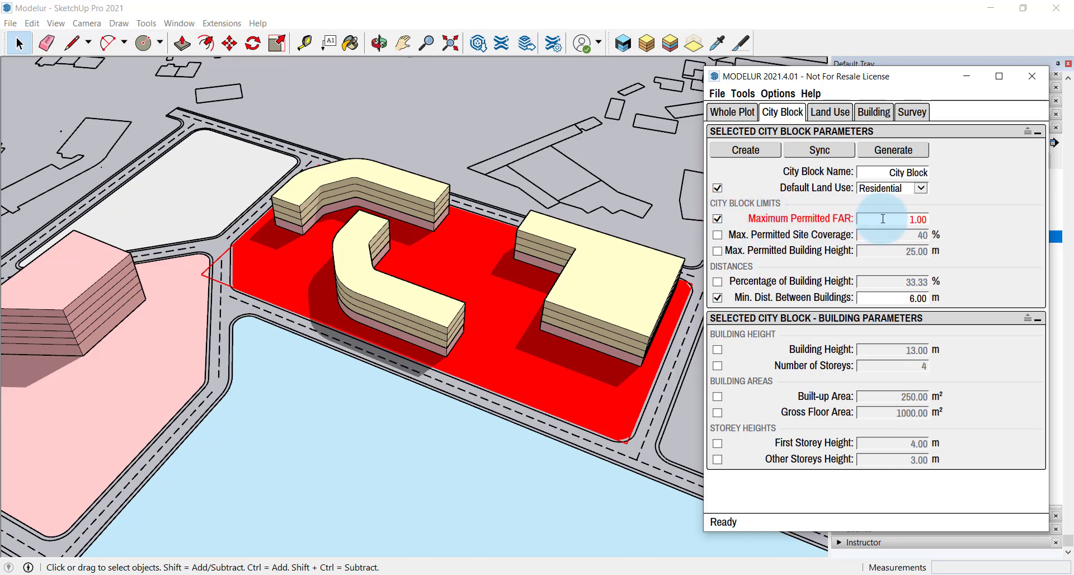
{"action": "left_click_drag", "start_coordinate": [882, 219], "coordinate": [932, 222]}
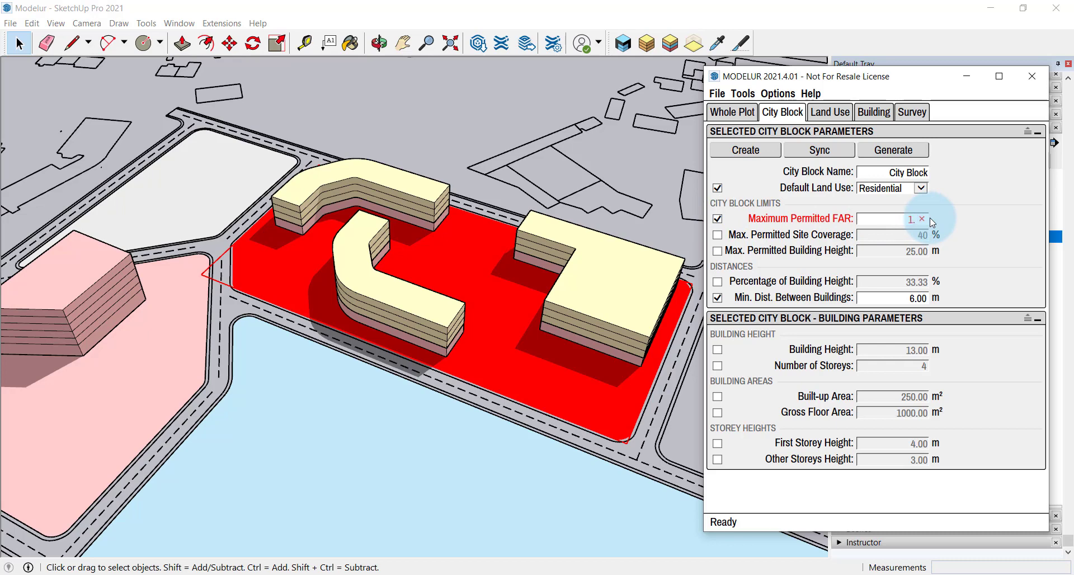
{"action": "type", "text": "1.5"}
{"action": "key", "text": "Return"}
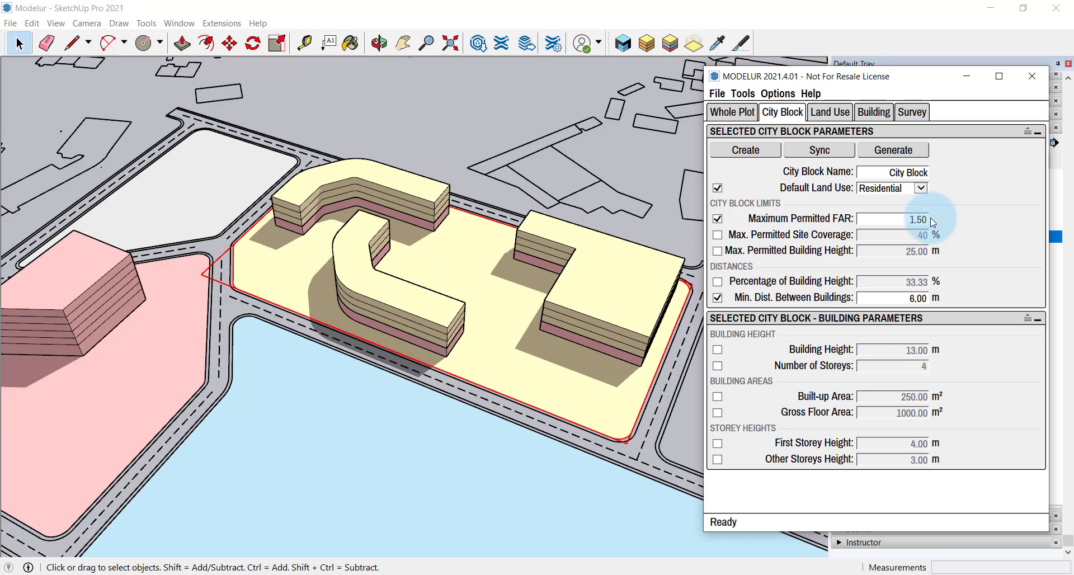
{"action": "key", "text": "ctrl+t"}
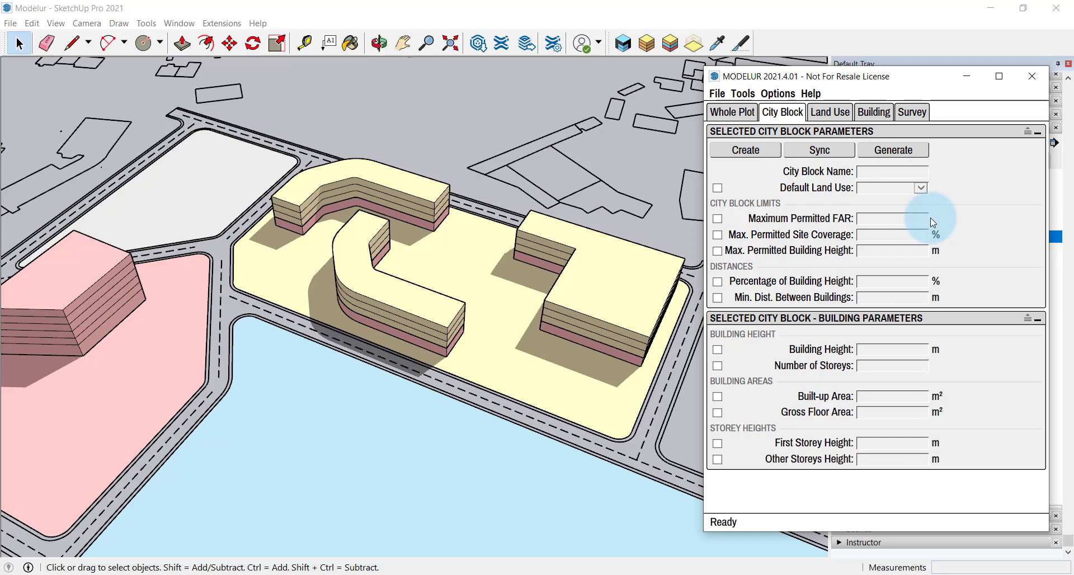
Step: Select the large Industry City Block and generate random Modelur buildings on it
{"action": "scroll", "coordinate": [523, 192], "scroll_direction": "down", "scroll_amount": 10}
{"action": "middle_click_drag", "start_coordinate": [422, 338], "coordinate": [566, 261]}
{"action": "scroll", "coordinate": [565, 226], "scroll_direction": "up", "scroll_amount": 3}
{"action": "mouse_move", "coordinate": [565, 225]}
{"action": "middle_mouse_down"}
{"action": "mouse_move", "coordinate": [466, 314]}
{"action": "mouse_move", "coordinate": [455, 264]}
{"action": "middle_mouse_up"}
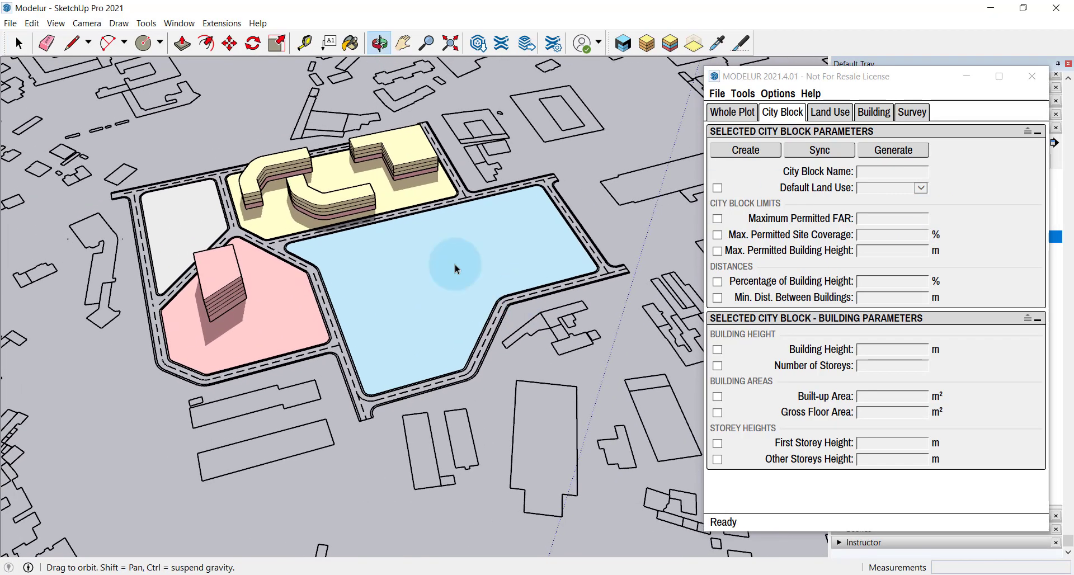
{"action": "scroll", "coordinate": [361, 227], "scroll_direction": "up", "scroll_amount": 3}
{"action": "mouse_move", "coordinate": [358, 261]}
{"action": "middle_mouse_down"}
{"action": "mouse_move", "coordinate": [345, 258]}
{"action": "mouse_move", "coordinate": [388, 256]}
{"action": "middle_mouse_up"}
{"action": "left_click", "coordinate": [397, 267]}
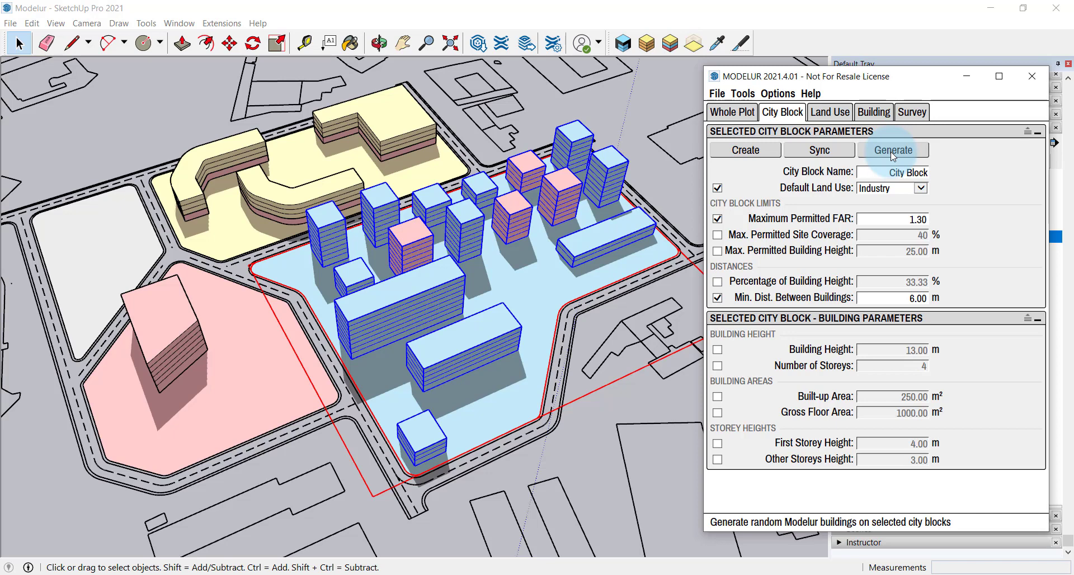
Step: In the Massing Generator options, set Maximum Building Length to 85 and Land Use #3 to Hospital, and regenerate the Industry block's buildings
{"action": "left_click", "coordinate": [739, 94]}
{"action": "left_click", "coordinate": [752, 184]}
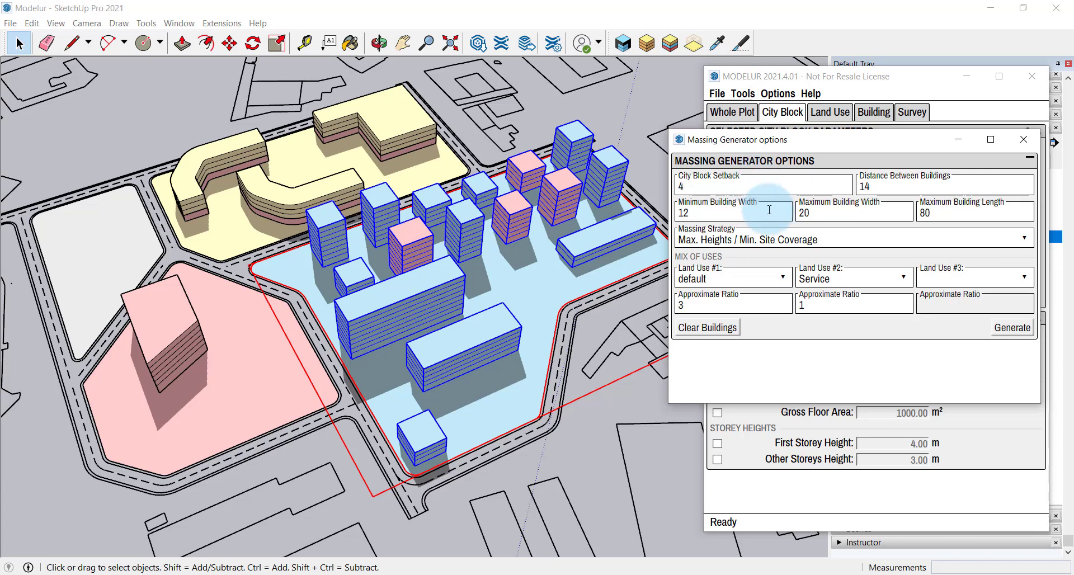
{"action": "left_click_drag", "start_coordinate": [938, 213], "coordinate": [910, 213]}
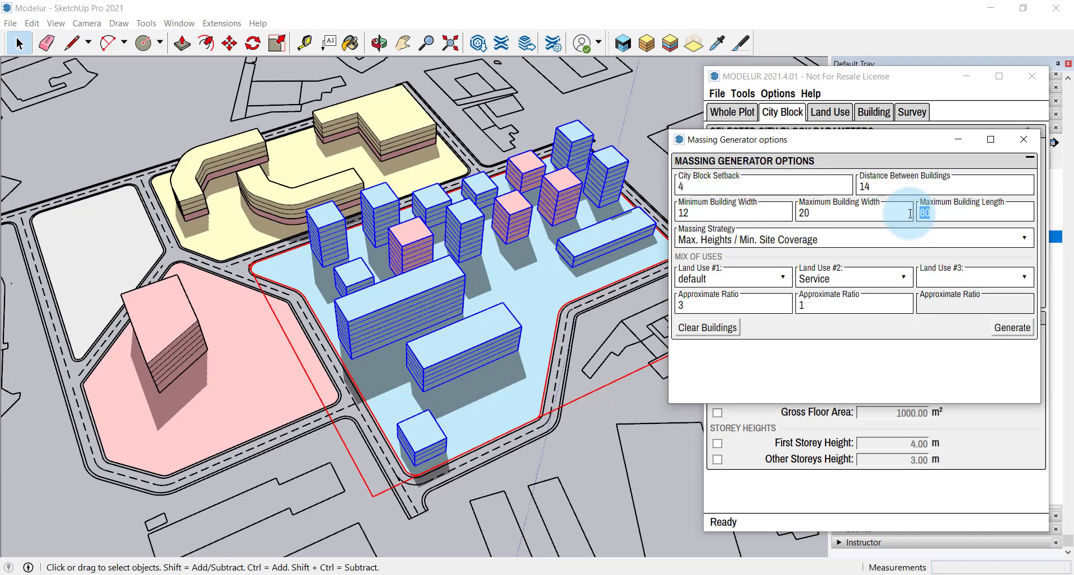
{"action": "type", "text": "85"}
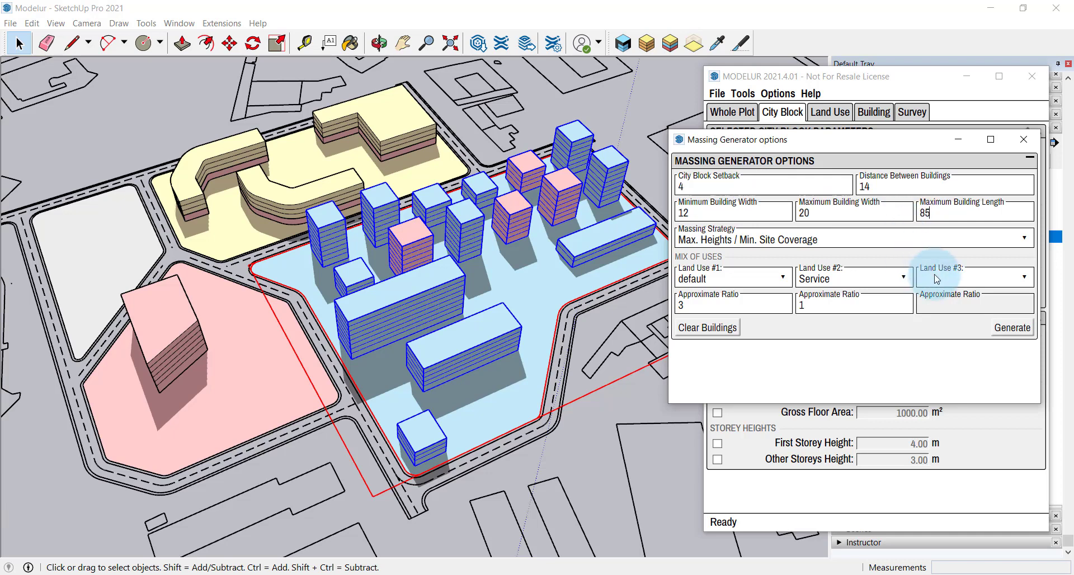
{"action": "left_click", "coordinate": [1003, 287]}
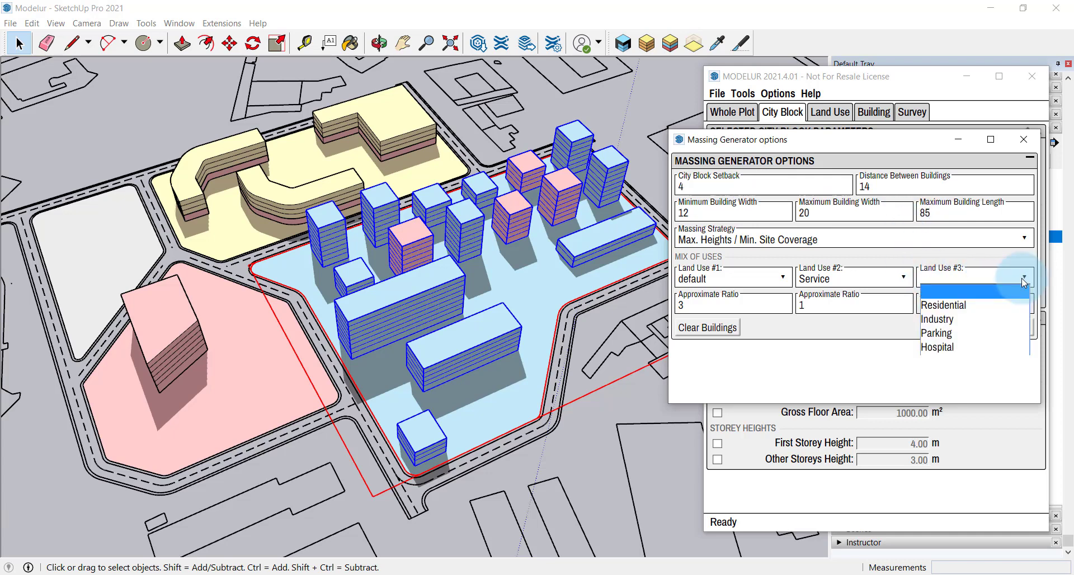
{"action": "left_click", "coordinate": [966, 347]}
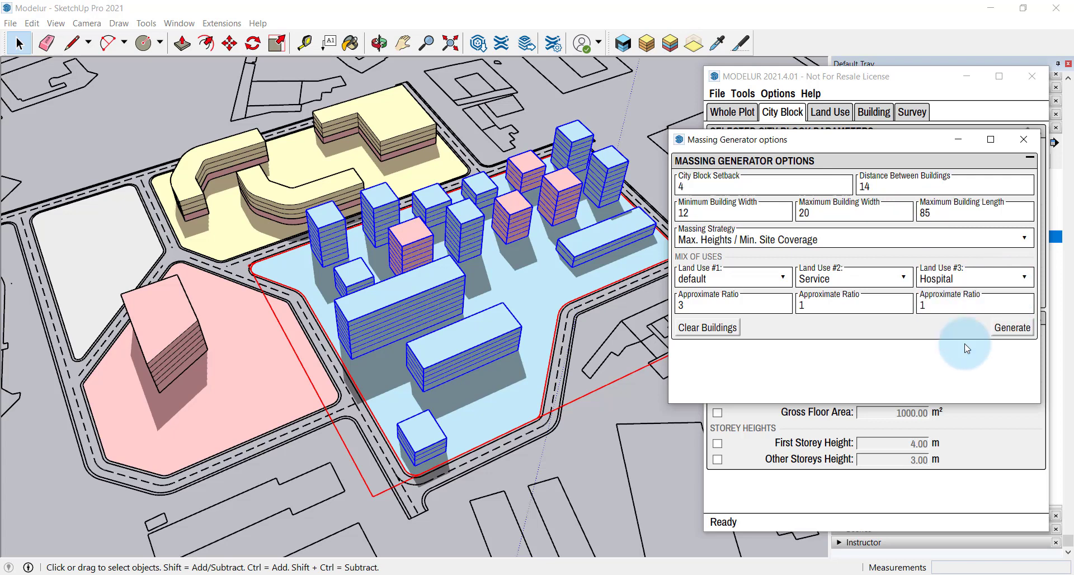
{"action": "left_click", "coordinate": [733, 330]}
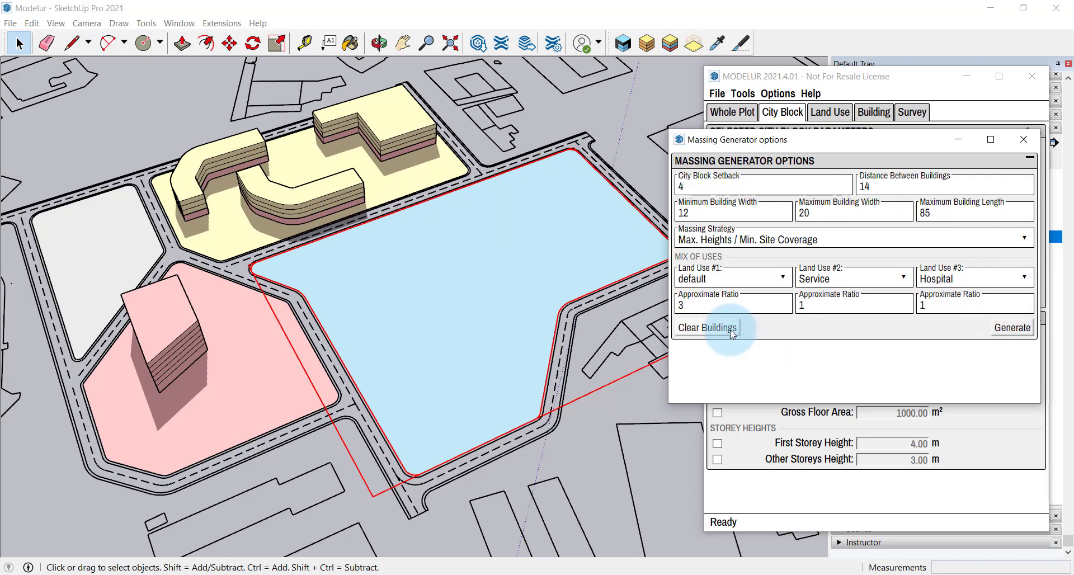
{"action": "left_click", "coordinate": [1009, 328]}
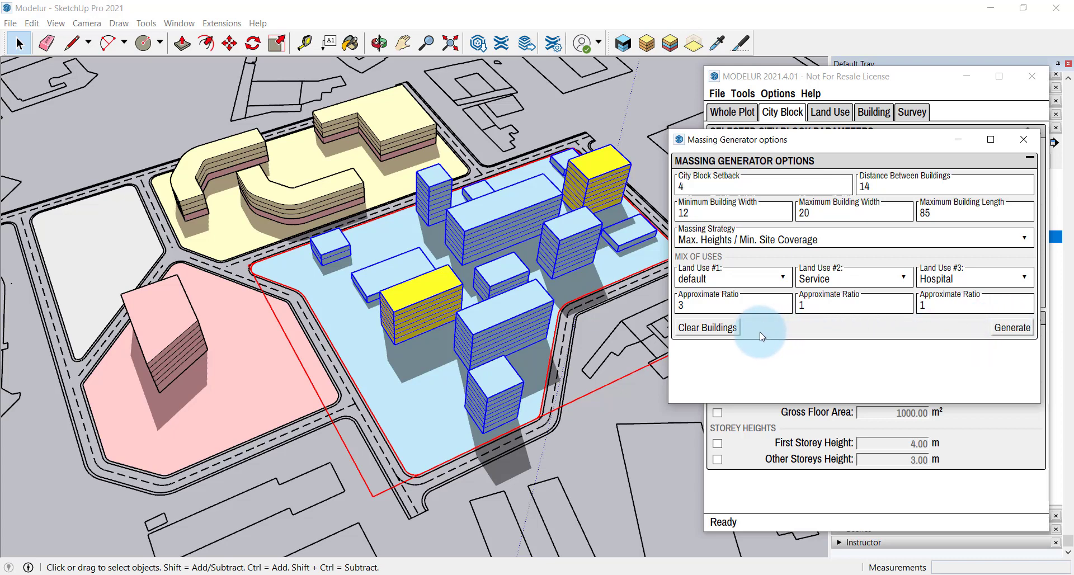
Step: Try further random massings on the Industry block with Distance Between Buildings values of 12 and 19, clearing the buildings each time
{"action": "left_click", "coordinate": [726, 330]}
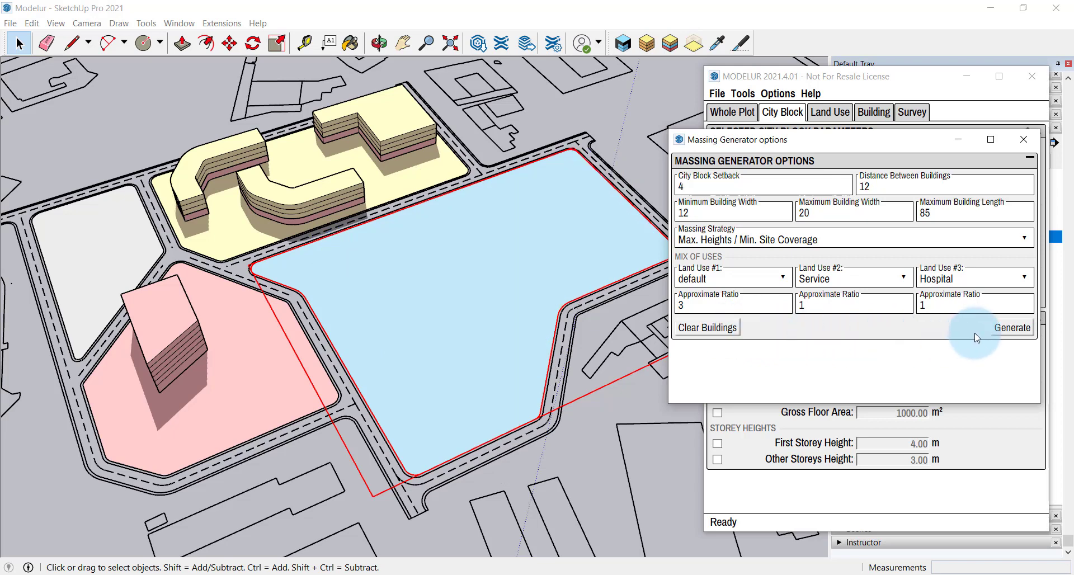
{"action": "left_click", "coordinate": [1009, 330]}
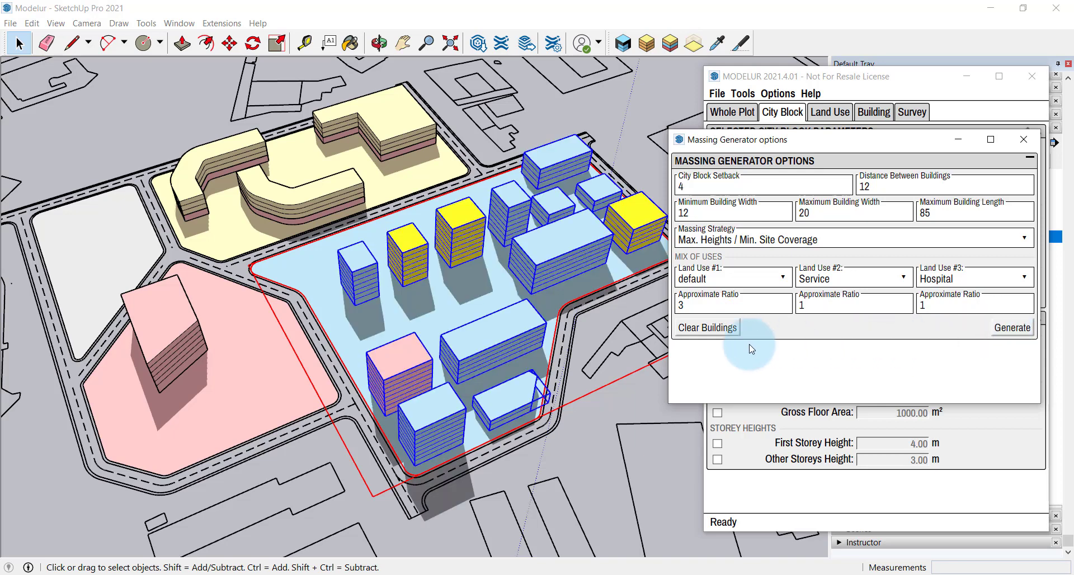
{"action": "left_click", "coordinate": [740, 331]}
{"action": "left_click", "coordinate": [1010, 329]}
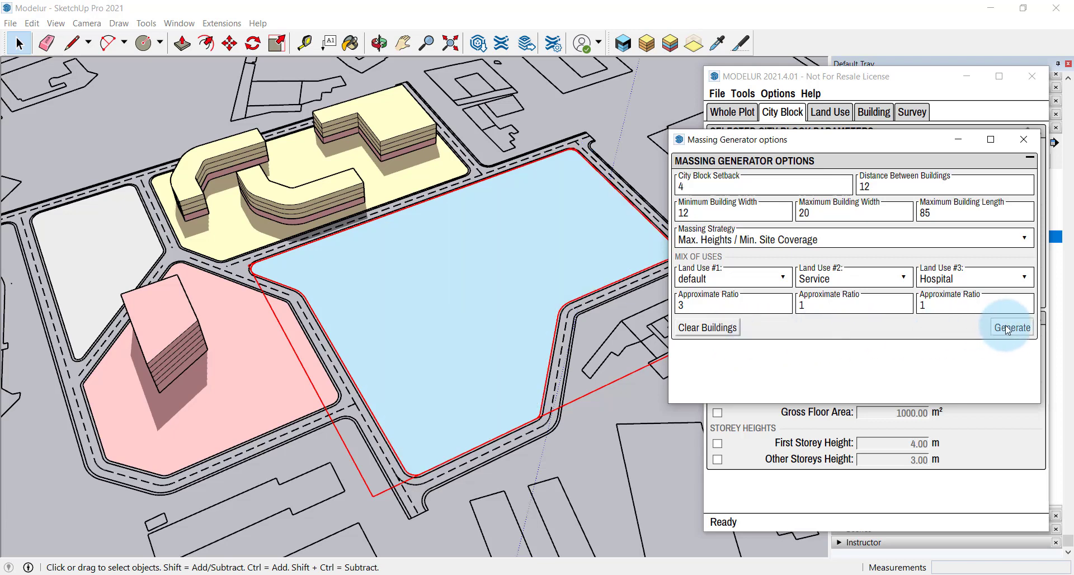
{"action": "left_click", "coordinate": [720, 330]}
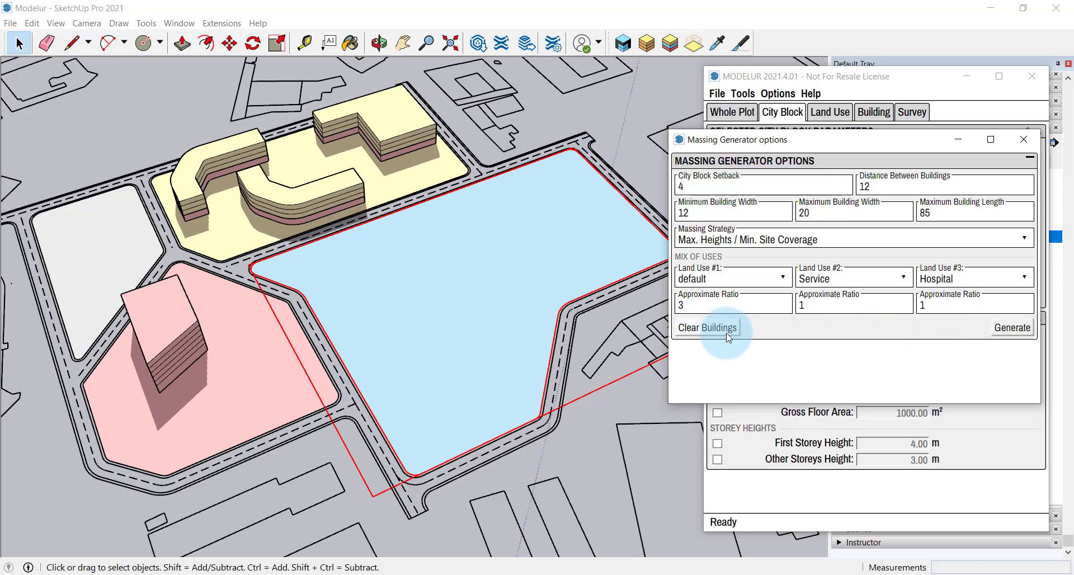
{"action": "left_click", "coordinate": [1000, 329]}
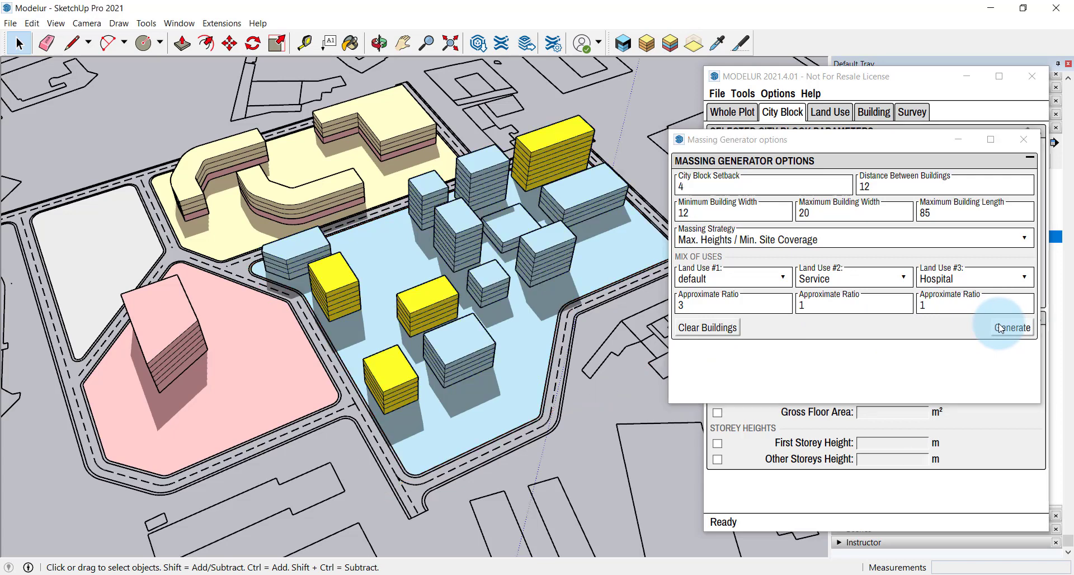
{"action": "left_click", "coordinate": [730, 331]}
Step: Clear the Industry block, generate new buildings with a Distance Between Buildings of 10, close the generator options and deselect everything
{"action": "left_click", "coordinate": [731, 330]}
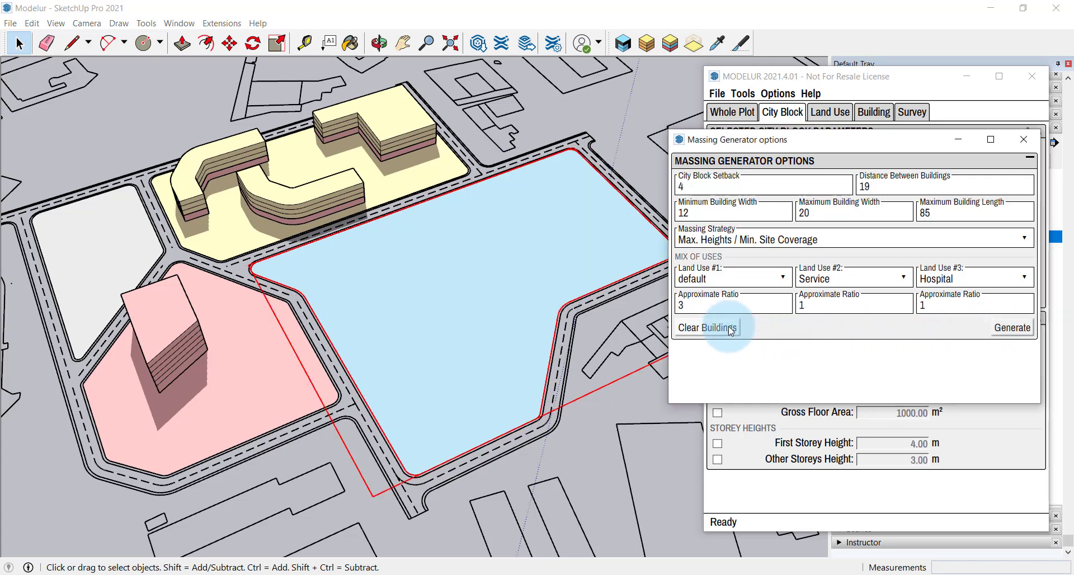
{"action": "left_click_drag", "start_coordinate": [872, 188], "coordinate": [836, 184]}
{"action": "type", "text": "10"}
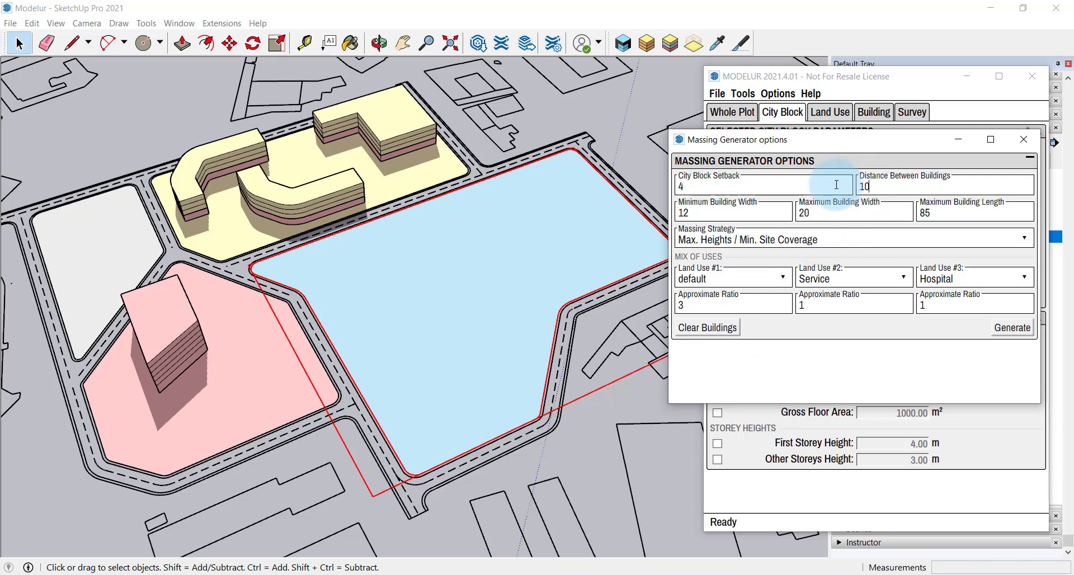
{"action": "left_click", "coordinate": [1010, 334]}
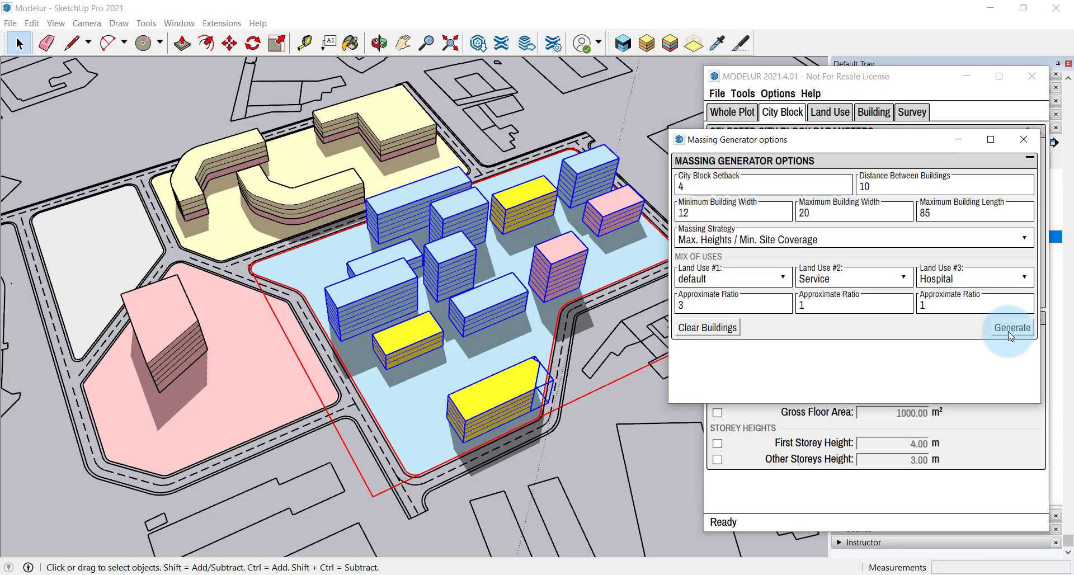
{"action": "left_click", "coordinate": [1022, 140]}
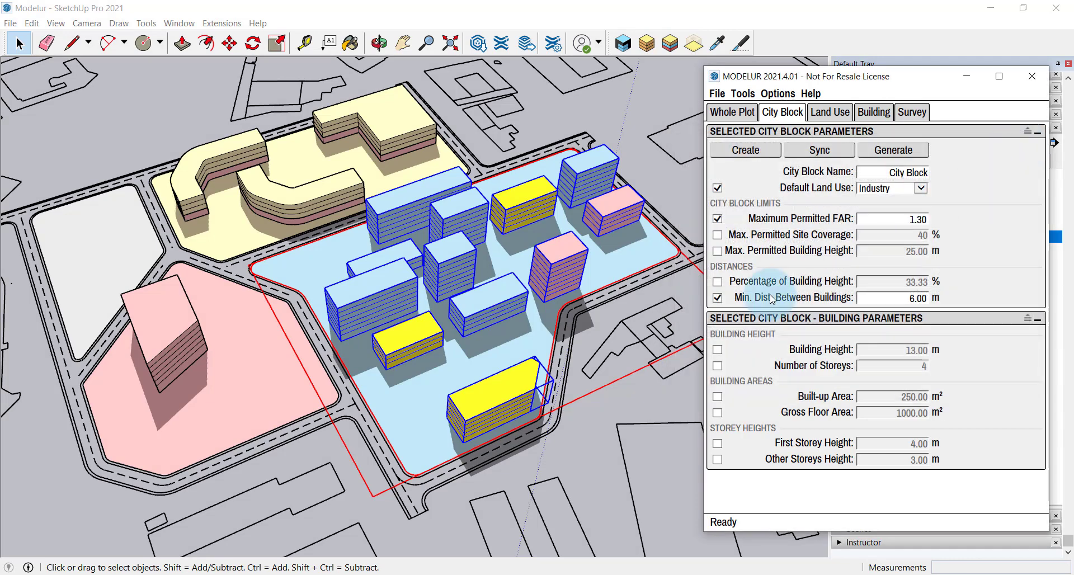
{"action": "left_click", "coordinate": [589, 411]}
Step: Set the on-screen surveys of selected building, City Block and plot area to Basic
{"action": "scroll", "coordinate": [584, 405], "scroll_direction": "down", "scroll_amount": 3}
{"action": "middle_click_drag", "start_coordinate": [583, 404], "coordinate": [475, 385]}
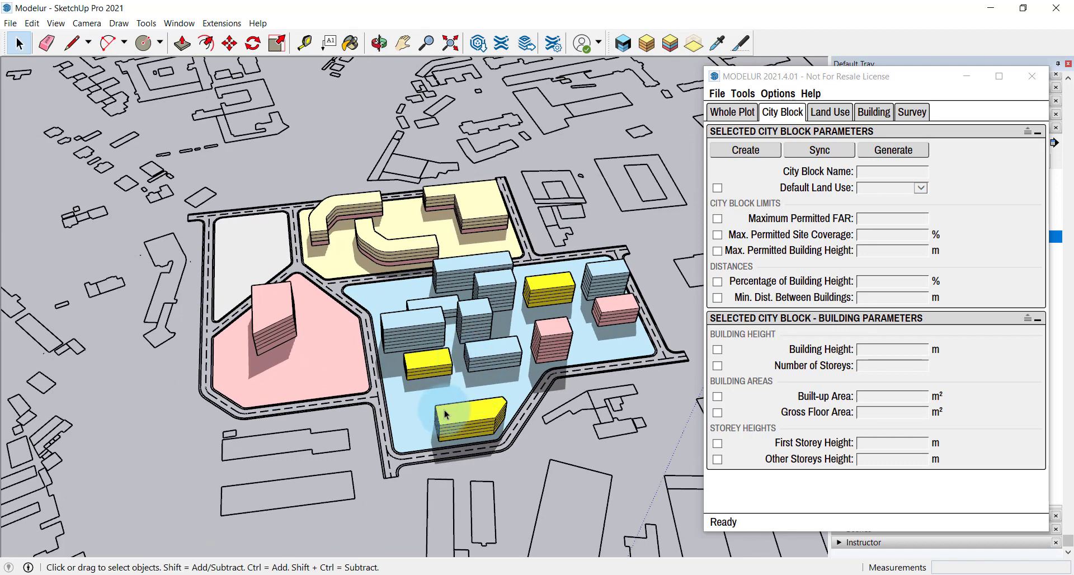
{"action": "middle_click_drag", "start_coordinate": [561, 429], "coordinate": [421, 431]}
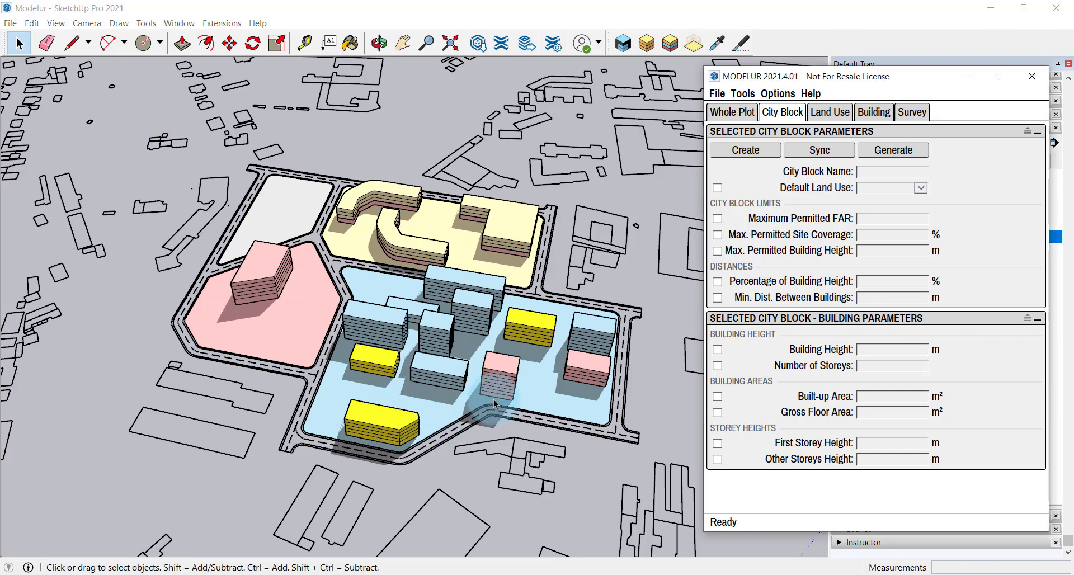
{"action": "left_click", "coordinate": [912, 112]}
{"action": "left_click", "coordinate": [918, 147]}
{"action": "left_click", "coordinate": [920, 159]}
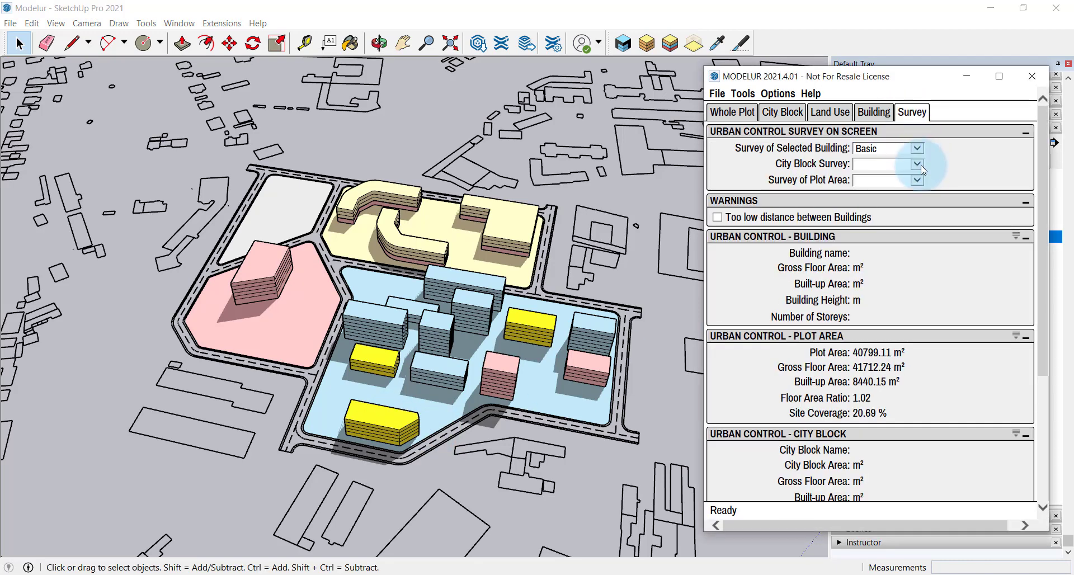
{"action": "left_click", "coordinate": [921, 164]}
{"action": "left_click", "coordinate": [918, 176]}
{"action": "left_click", "coordinate": [915, 180]}
{"action": "left_click", "coordinate": [911, 196]}
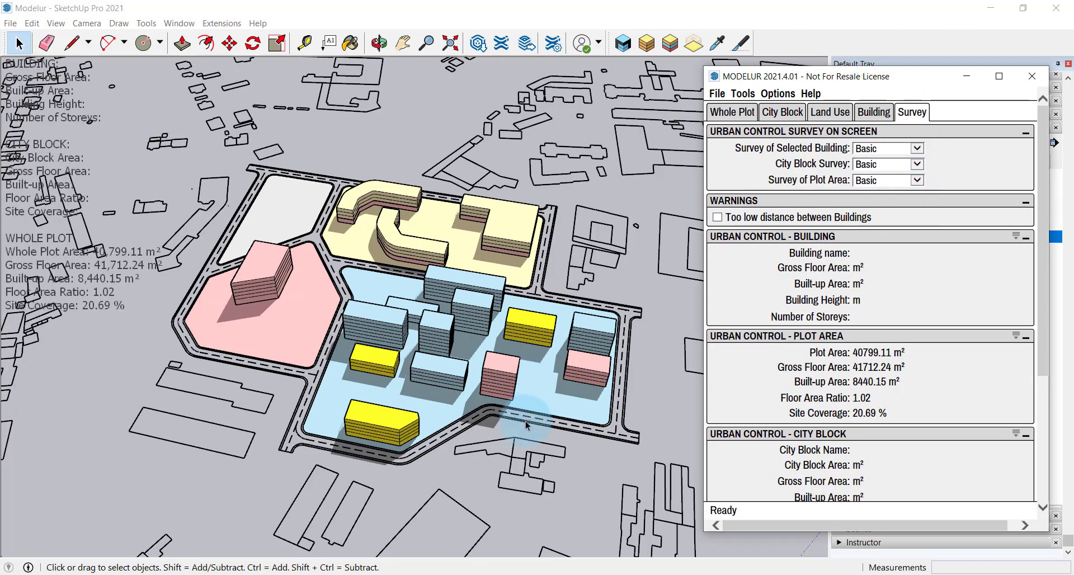
Step: Select individual buildings on the different City Blocks to examine their building, block and whole-plot survey data on screen
{"action": "scroll", "coordinate": [503, 416], "scroll_direction": "down", "scroll_amount": 6}
{"action": "left_click", "coordinate": [42, 87]}
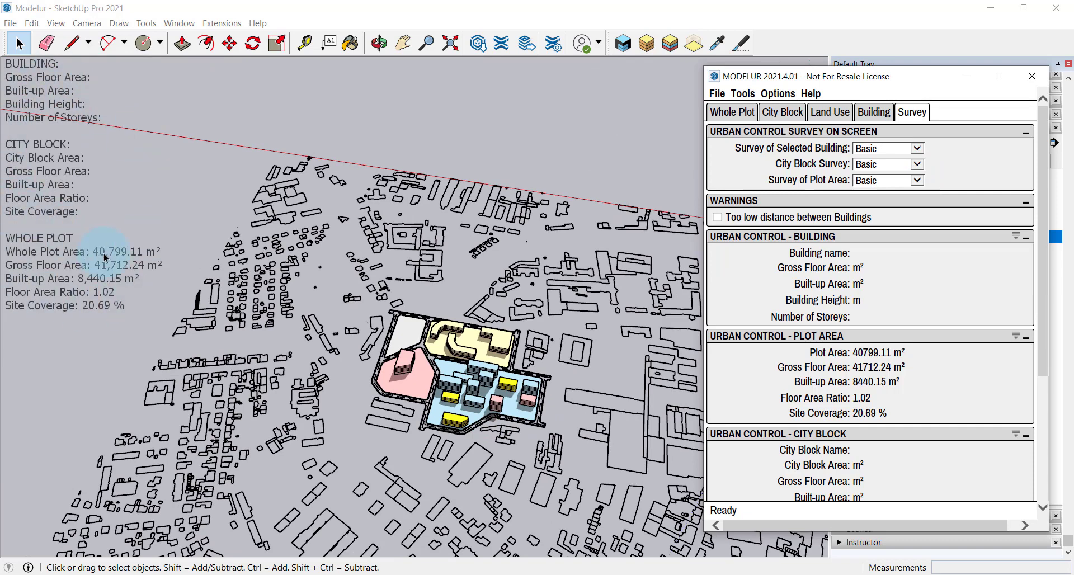
{"action": "left_click", "coordinate": [410, 382]}
{"action": "left_click", "coordinate": [464, 341]}
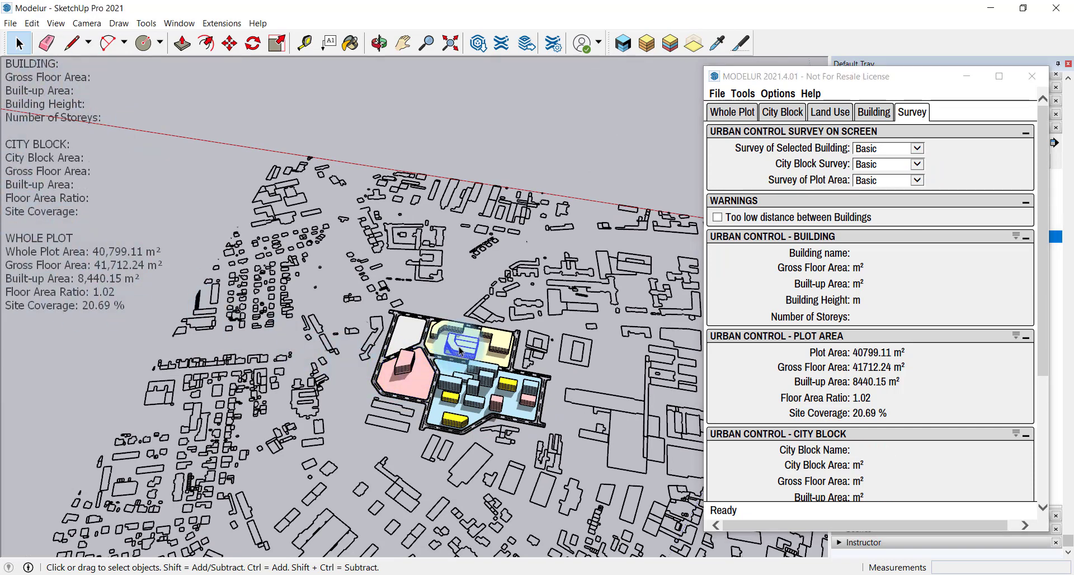
{"action": "left_click", "coordinate": [507, 386]}
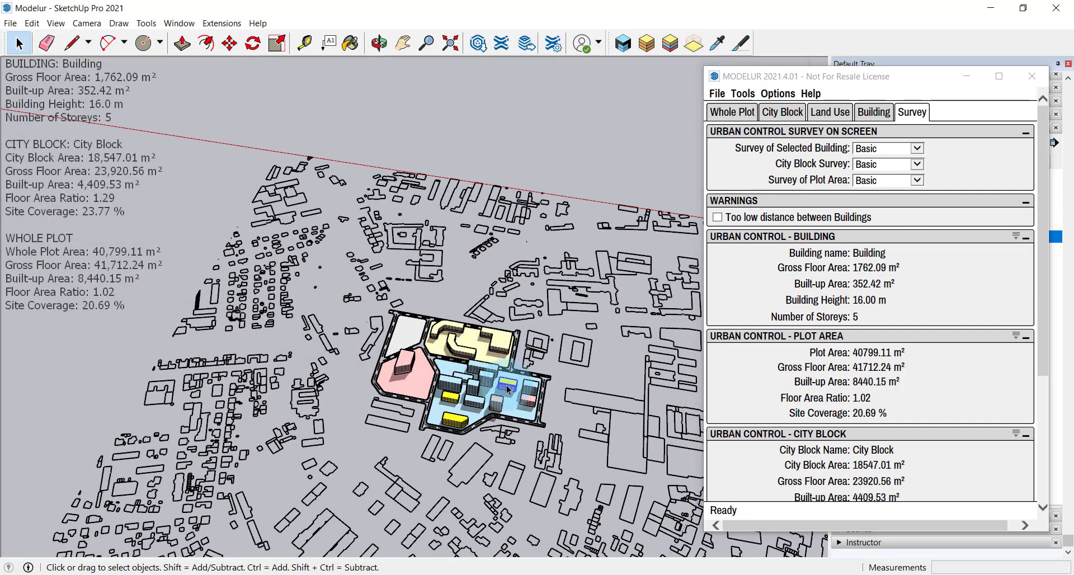
{"action": "left_click", "coordinate": [493, 343]}
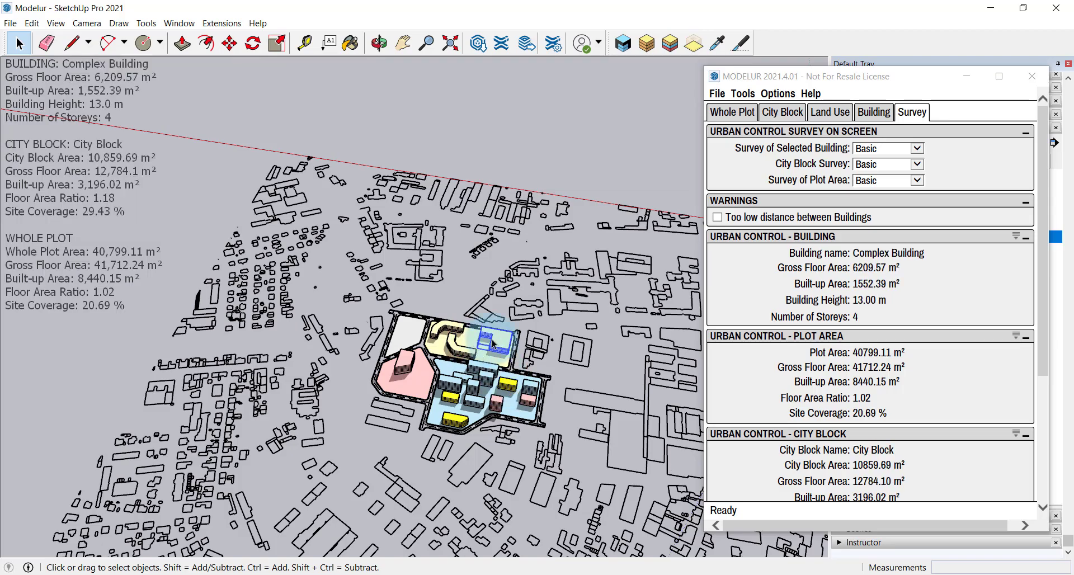
{"action": "middle_click_drag", "start_coordinate": [492, 343], "coordinate": [412, 411]}
{"action": "scroll", "coordinate": [399, 401], "scroll_direction": "up", "scroll_amount": 5}
{"action": "middle_click_drag", "start_coordinate": [505, 353], "coordinate": [119, 326]}
{"action": "scroll", "coordinate": [307, 215], "scroll_direction": "up", "scroll_amount": 4}
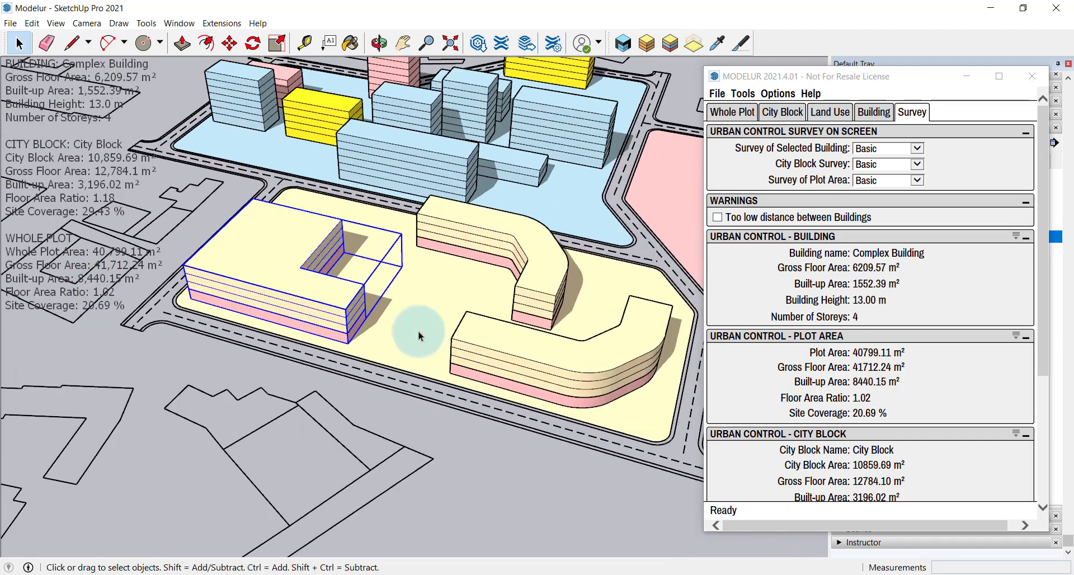
{"action": "middle_click_drag", "start_coordinate": [419, 336], "coordinate": [449, 384]}
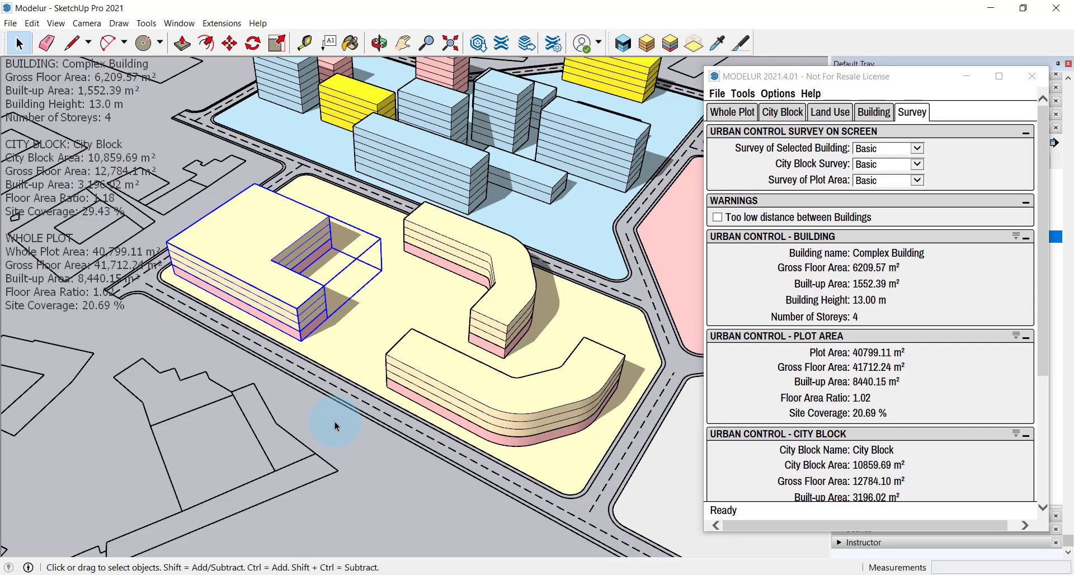
Step: Slice the U-shaped residential building across its rear wing down to the inner courtyard wall and delete the cut-off end
{"action": "left_click", "coordinate": [336, 426]}
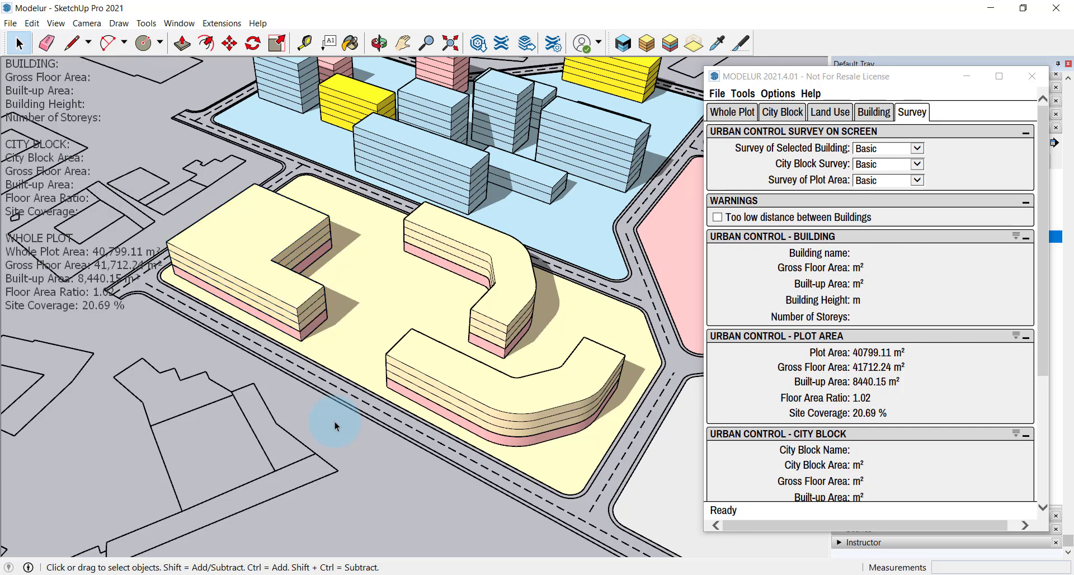
{"action": "left_click", "coordinate": [301, 330]}
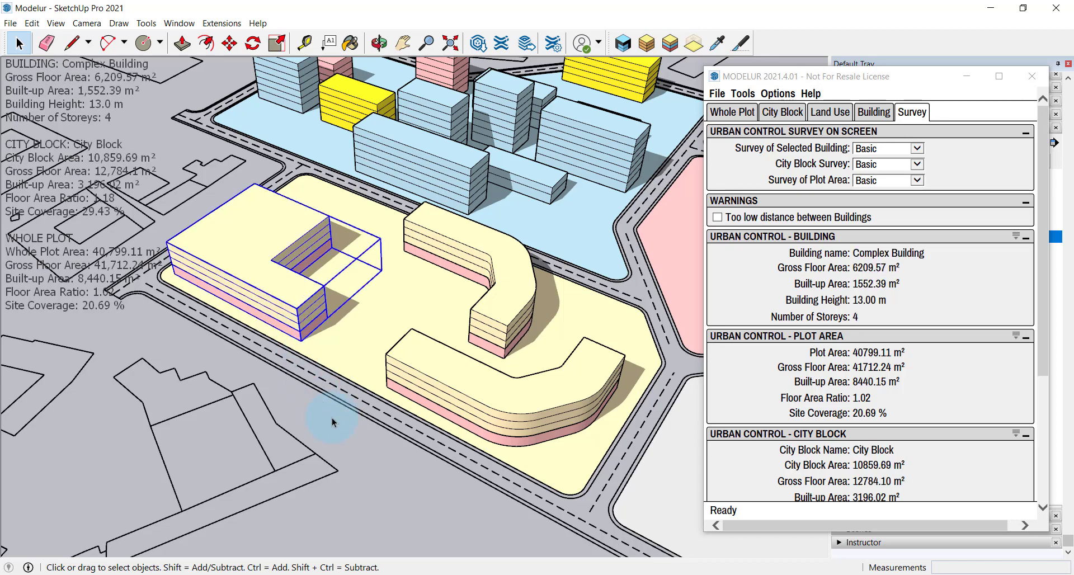
{"action": "middle_click_drag", "start_coordinate": [333, 422], "coordinate": [319, 179]}
{"action": "scroll", "coordinate": [287, 168], "scroll_direction": "up", "scroll_amount": 2}
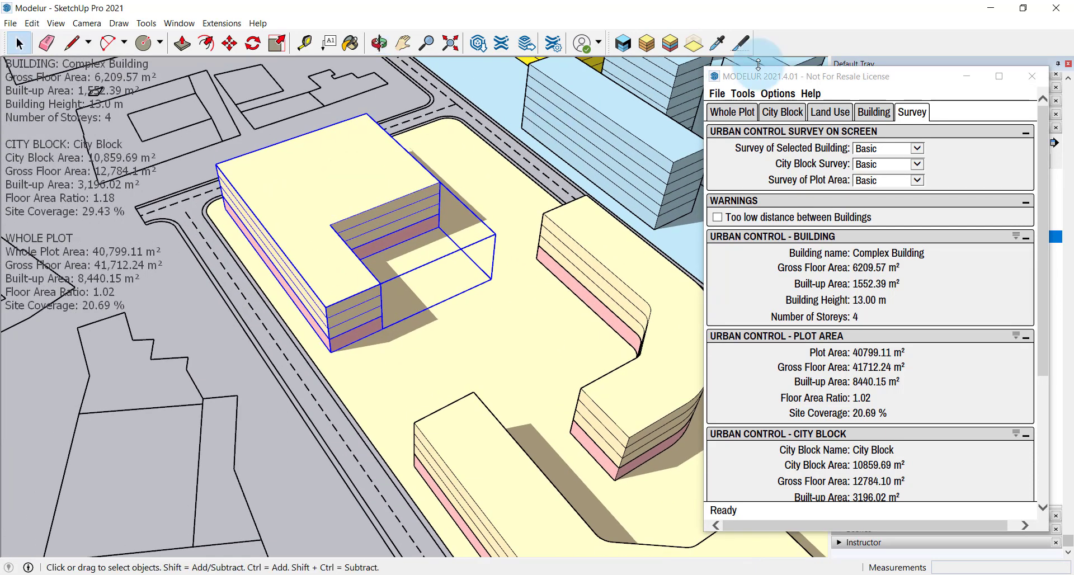
{"action": "left_click", "coordinate": [377, 207]}
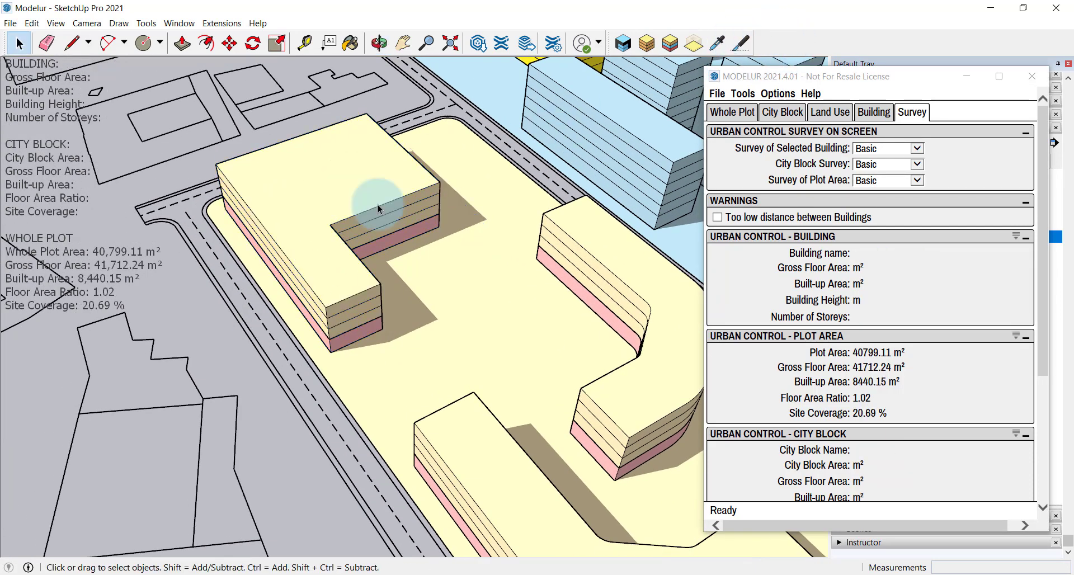
{"action": "left_click", "coordinate": [741, 43]}
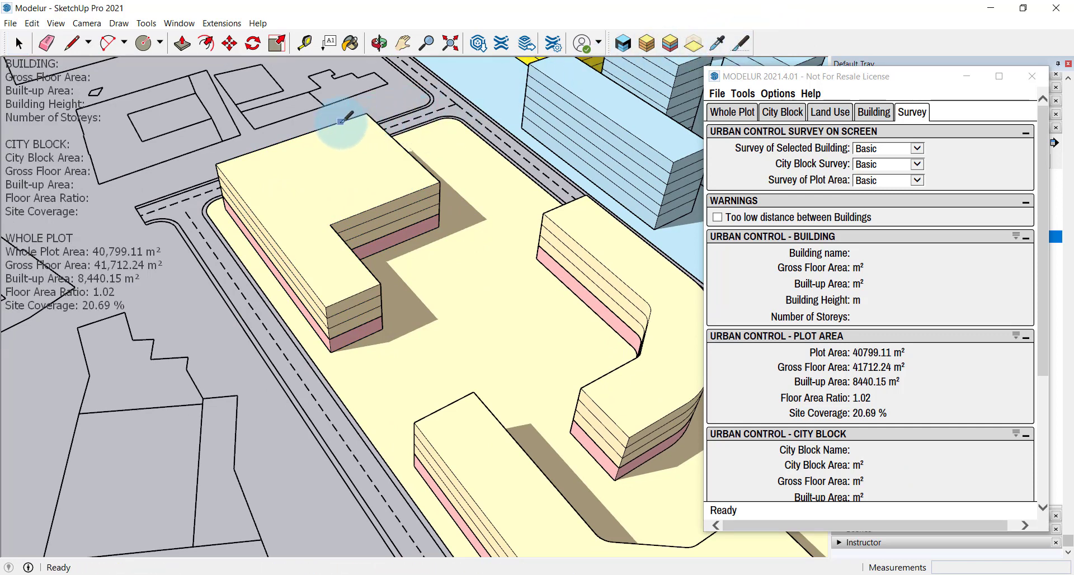
{"action": "left_click", "coordinate": [351, 132]}
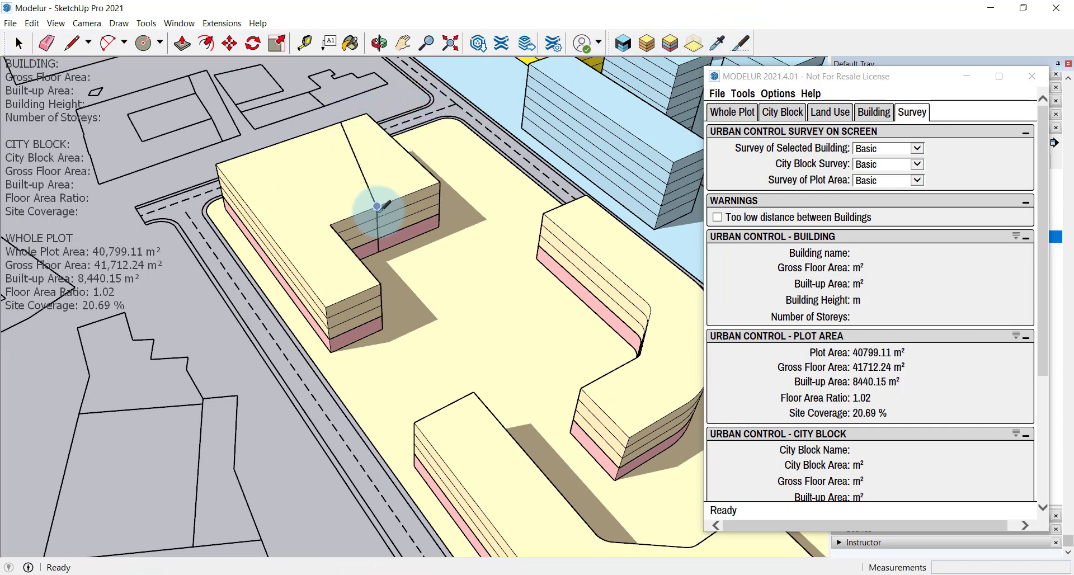
{"action": "left_click", "coordinate": [373, 205]}
{"action": "left_click", "coordinate": [19, 48]}
{"action": "left_click", "coordinate": [393, 172]}
{"action": "key", "text": "Delete"}
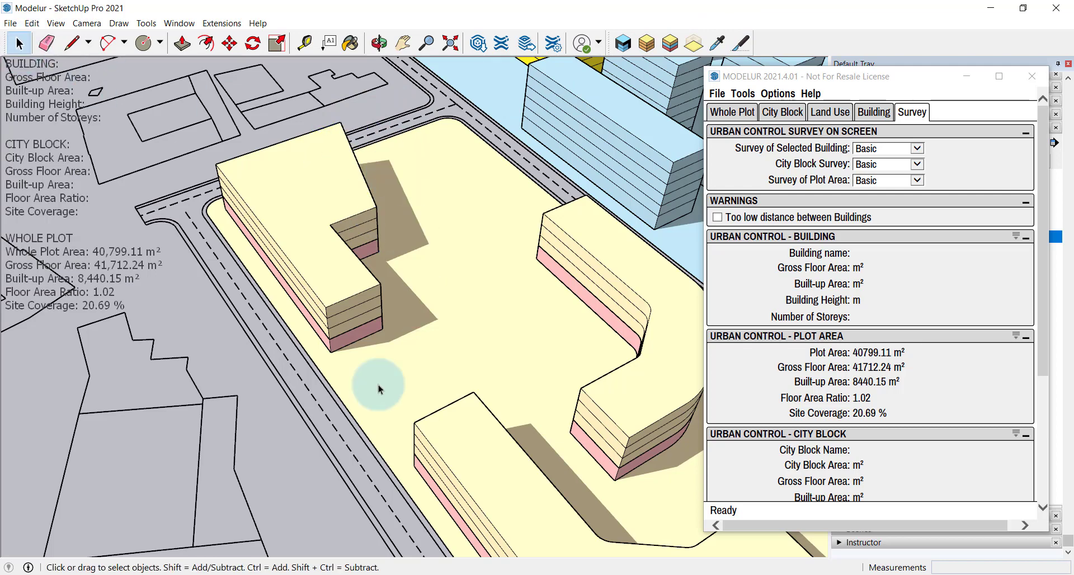
Step: Step back the end of the curved building by pushing the end faces of its upper storeys inward 10 m and 5 m
{"action": "middle_click_drag", "start_coordinate": [378, 385], "coordinate": [420, 364]}
{"action": "double_click", "coordinate": [600, 344]}
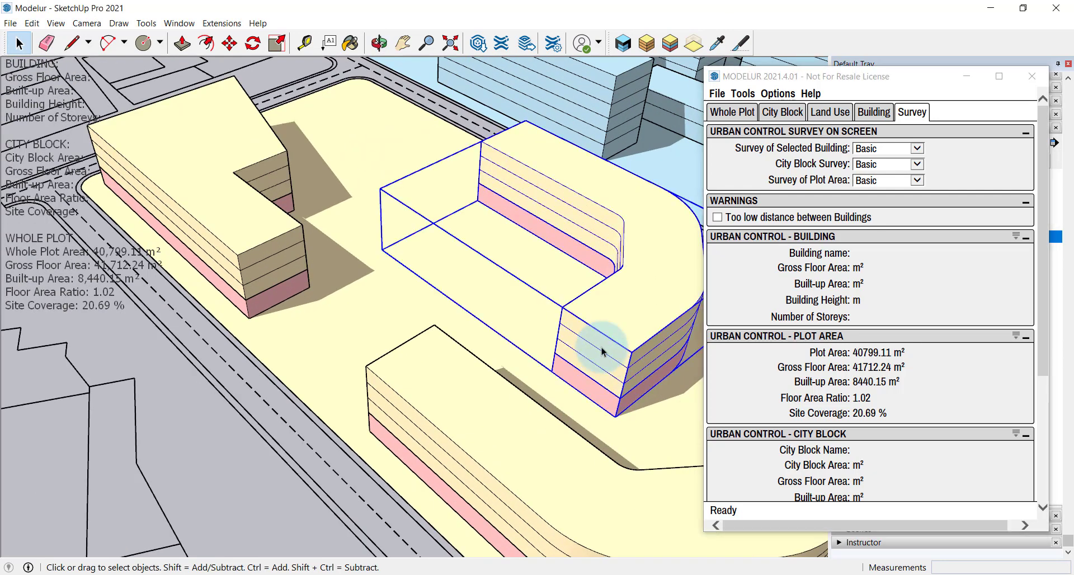
{"action": "double_click", "coordinate": [599, 344]}
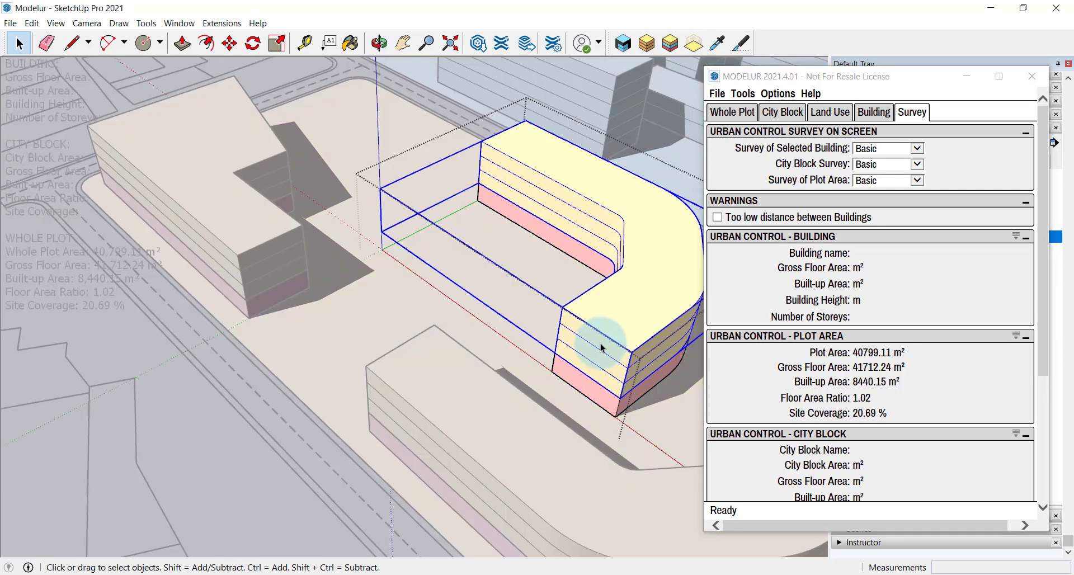
{"action": "left_click", "coordinate": [600, 343]}
{"action": "left_click", "coordinate": [182, 43]}
{"action": "left_click", "coordinate": [617, 350]}
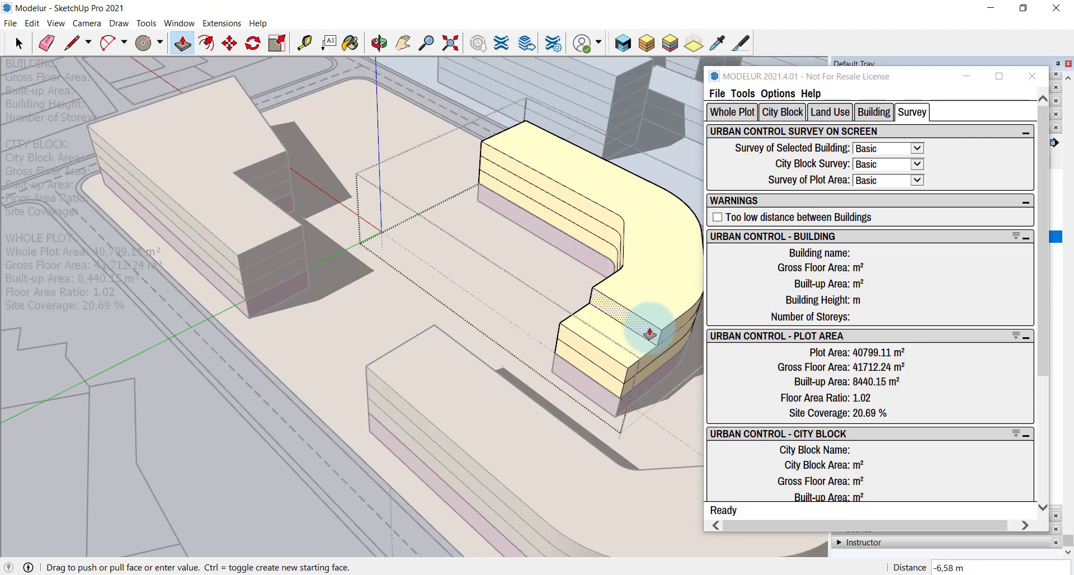
{"action": "type", "text": "10"}
{"action": "key", "text": "Return"}
{"action": "left_click", "coordinate": [649, 334]}
{"action": "type", "text": "5"}
{"action": "key", "text": "Return"}
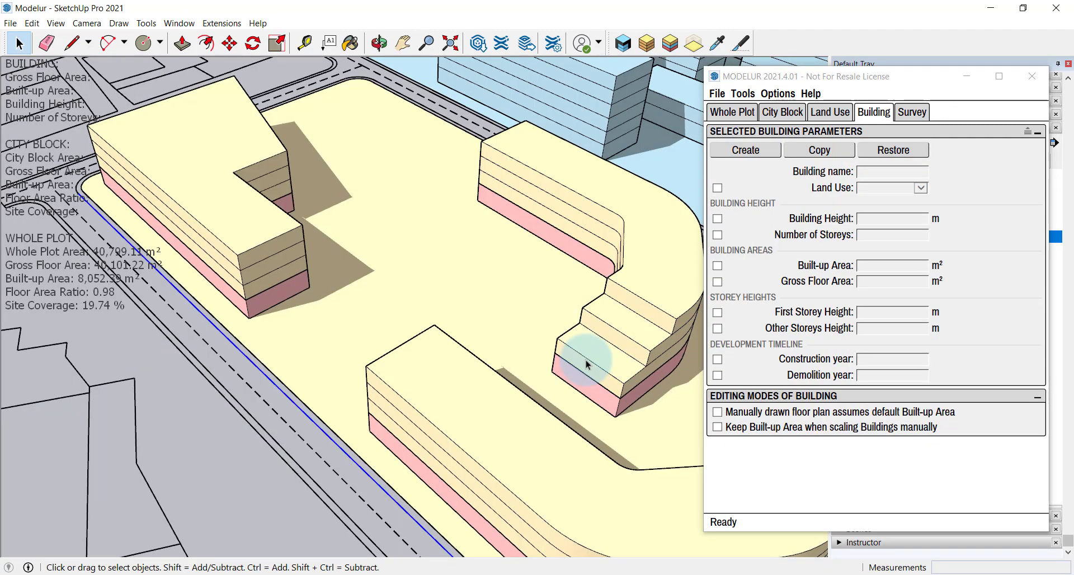
Step: Change the land use of the upper storeys of the rounded building along the road to Hospital
{"action": "scroll", "coordinate": [455, 315], "scroll_direction": "down", "scroll_amount": 3}
{"action": "middle_click_drag", "start_coordinate": [455, 315], "coordinate": [596, 378]}
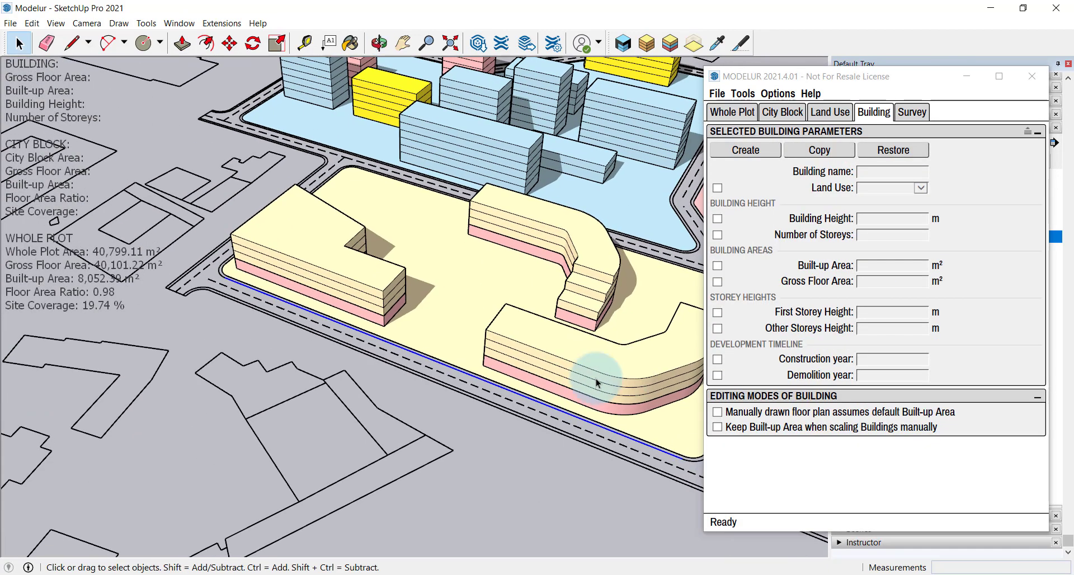
{"action": "scroll", "coordinate": [604, 377], "scroll_direction": "up", "scroll_amount": 2}
{"action": "double_click", "coordinate": [559, 364]}
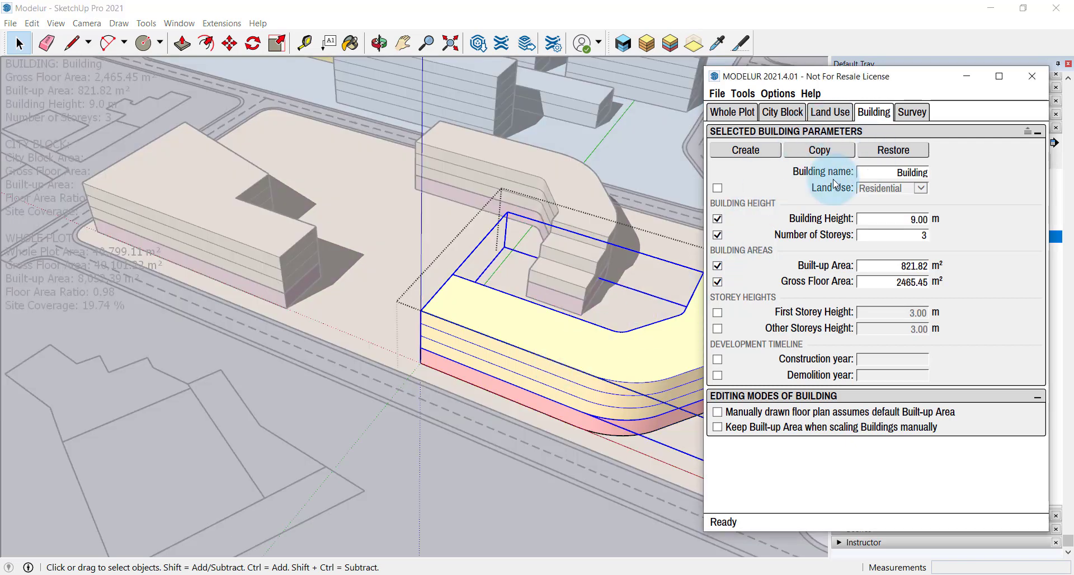
{"action": "left_click", "coordinate": [718, 188]}
{"action": "left_click", "coordinate": [920, 188]}
{"action": "left_click", "coordinate": [922, 193]}
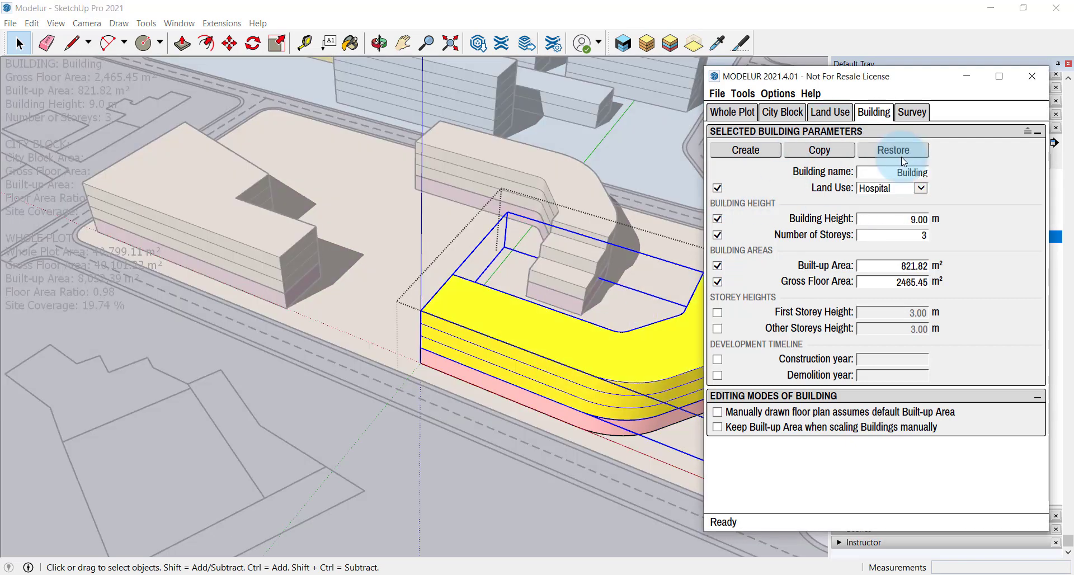
{"action": "left_click", "coordinate": [275, 396]}
Step: Set the upper part of the sliced building to 2 storeys with Industry land use and leave the building's editing
{"action": "double_click", "coordinate": [282, 251]}
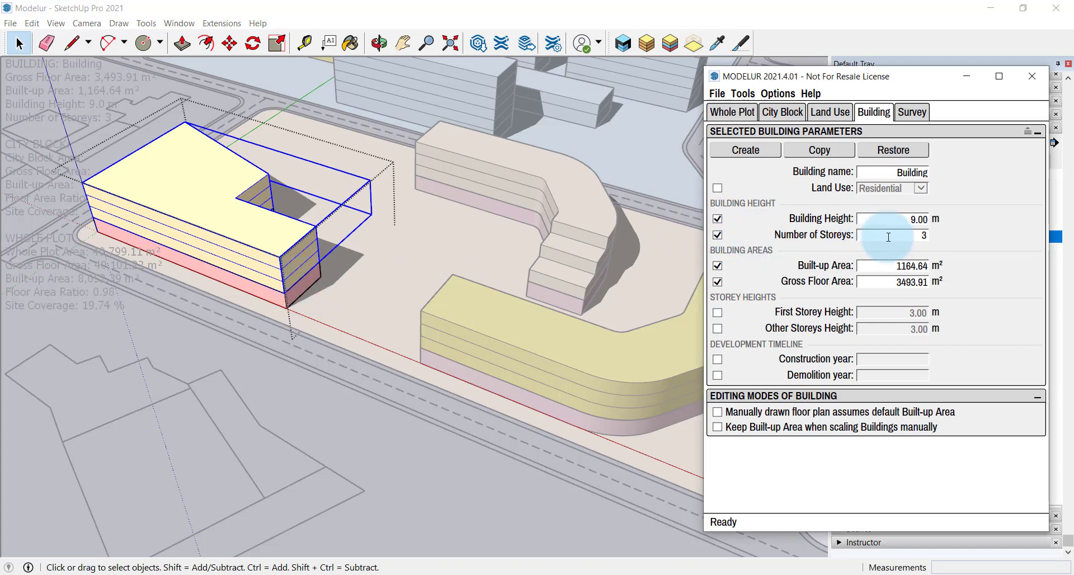
{"action": "double_click", "coordinate": [920, 234]}
{"action": "type", "text": "2"}
{"action": "key", "text": "Return"}
{"action": "left_click", "coordinate": [717, 188]}
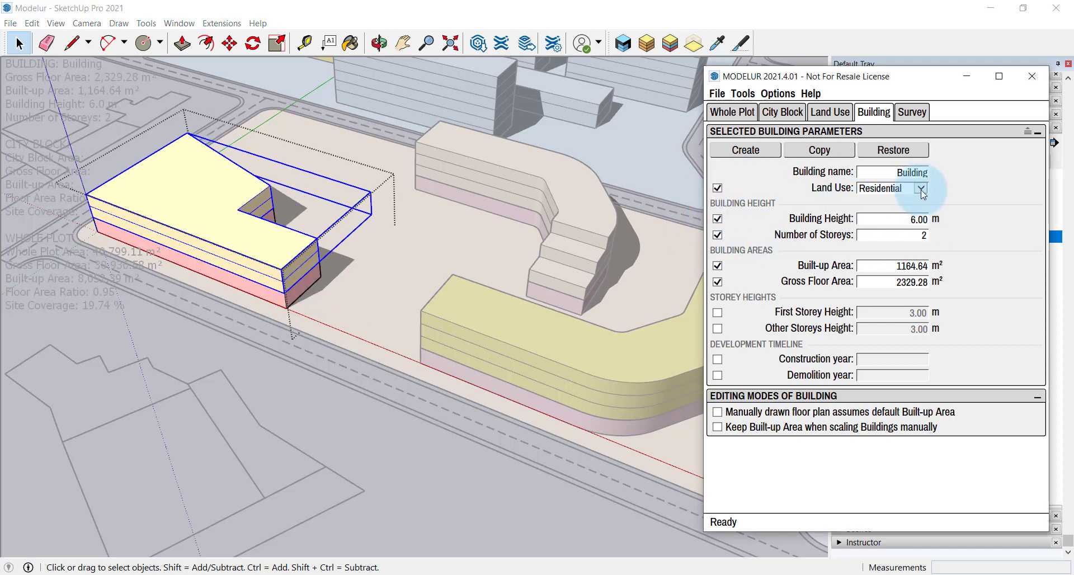
{"action": "left_click", "coordinate": [920, 187]}
{"action": "left_click", "coordinate": [911, 167]}
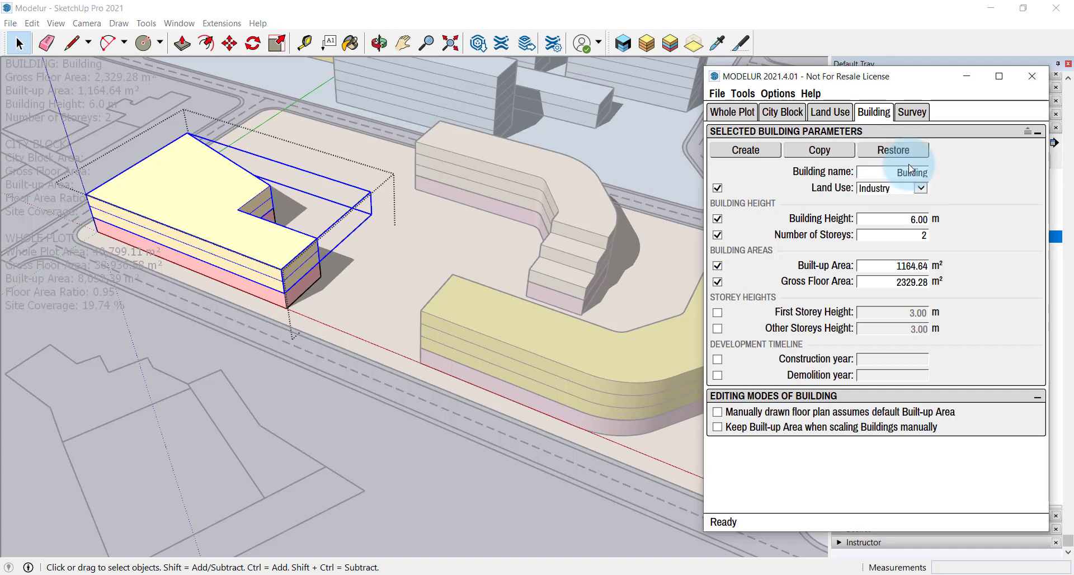
{"action": "left_click", "coordinate": [371, 363]}
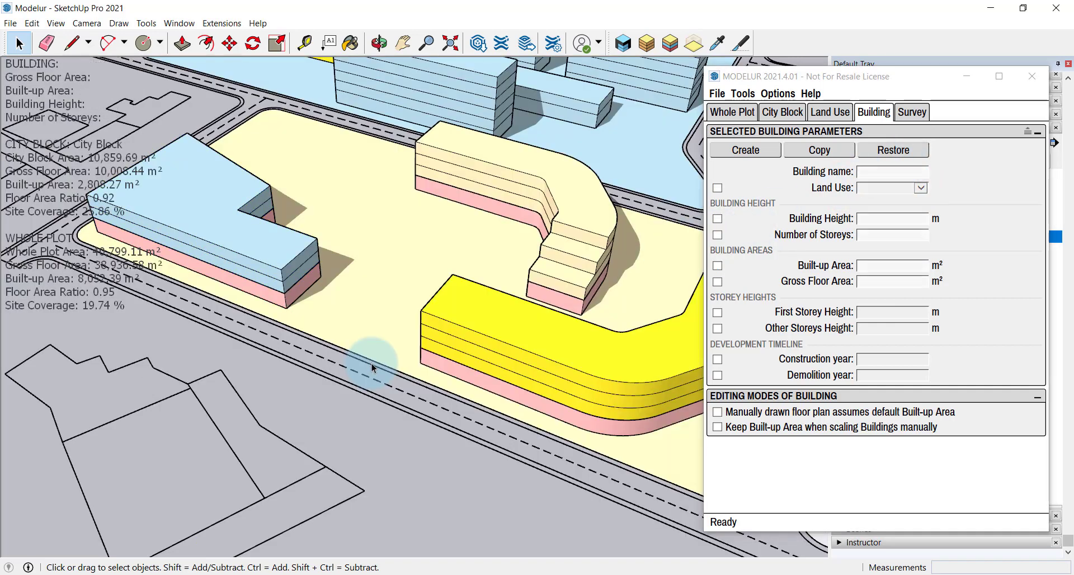
Step: Scale the sliced building's height by a factor of 2 and return to selecting
{"action": "scroll", "coordinate": [371, 363], "scroll_direction": "down", "scroll_amount": 3}
{"action": "left_click", "coordinate": [271, 272]}
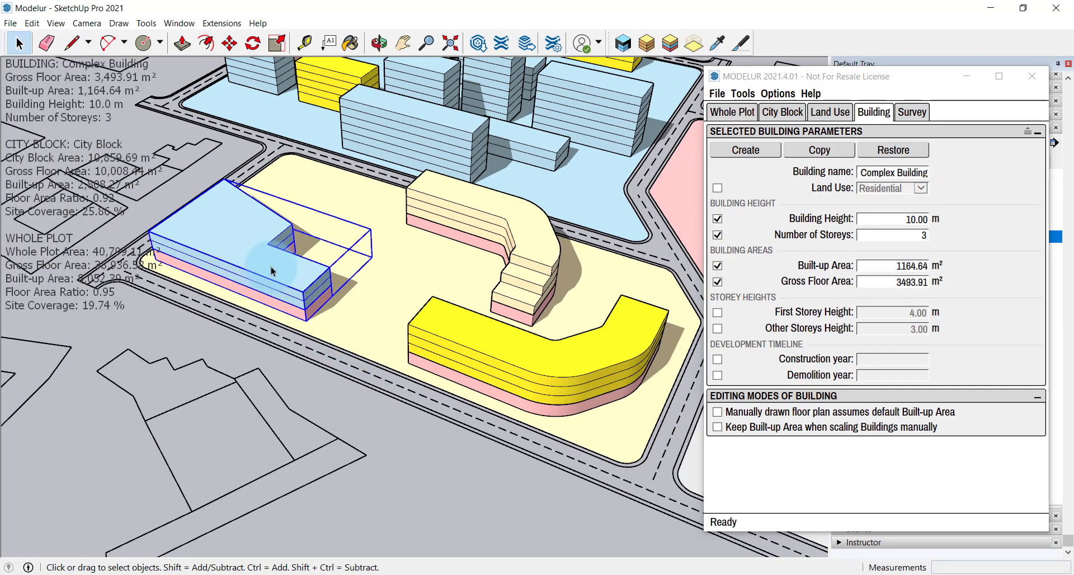
{"action": "key", "text": "s"}
{"action": "left_click", "coordinate": [264, 258]}
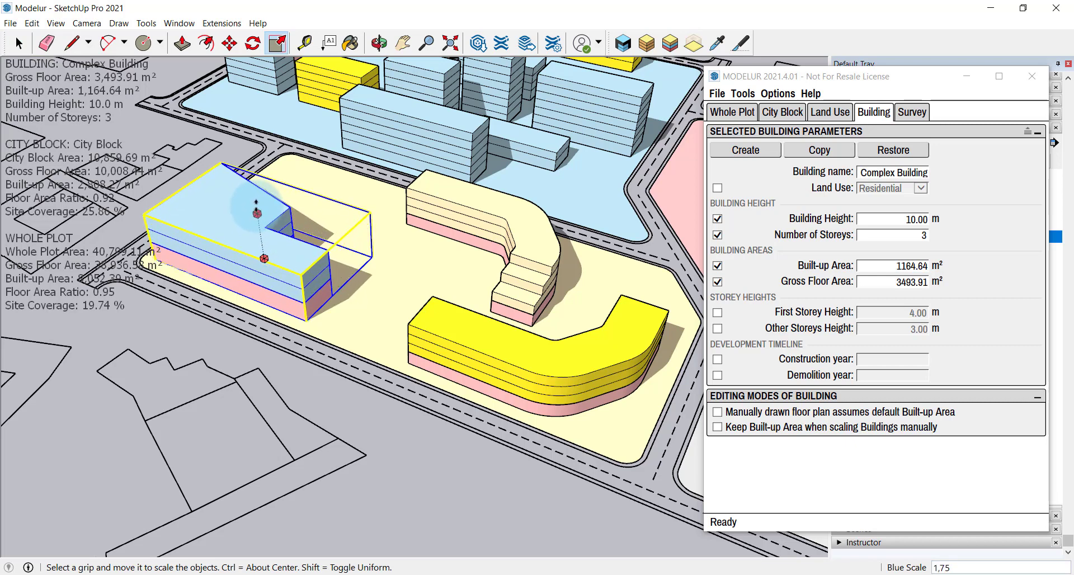
{"action": "type", "text": "2"}
{"action": "key", "text": "Return"}
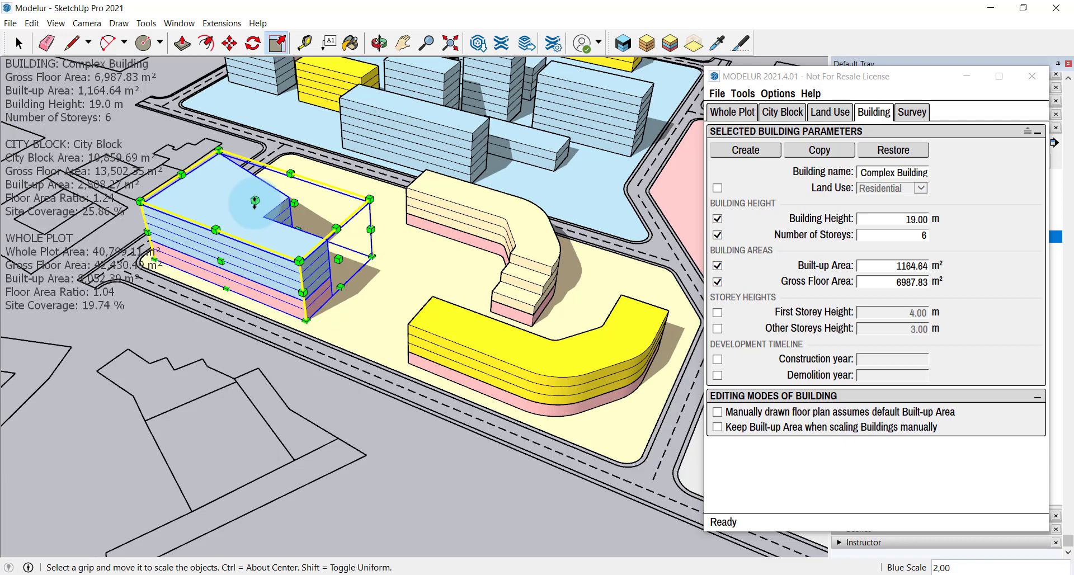
{"action": "key", "text": "space"}
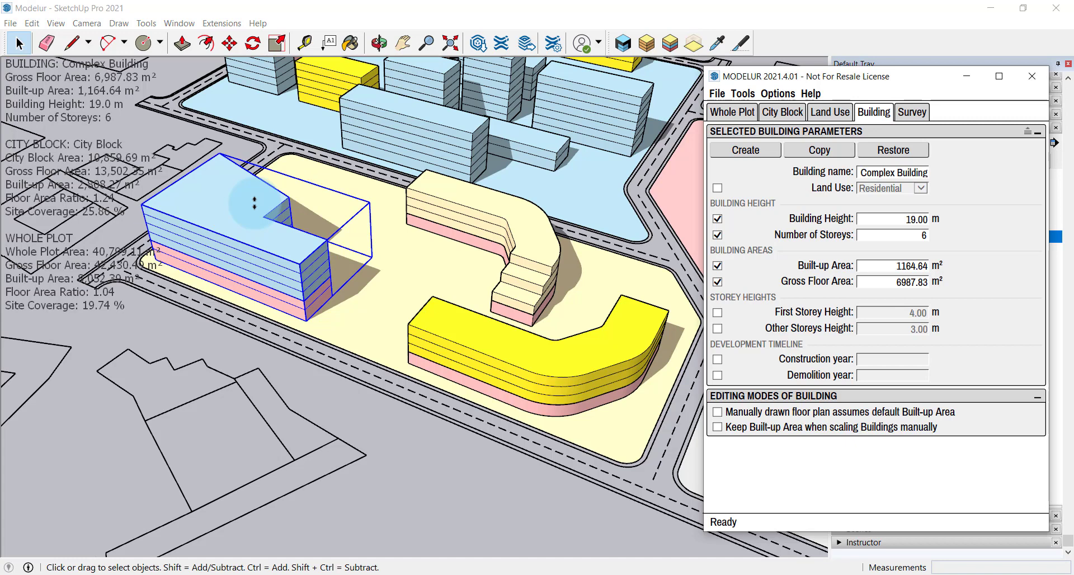